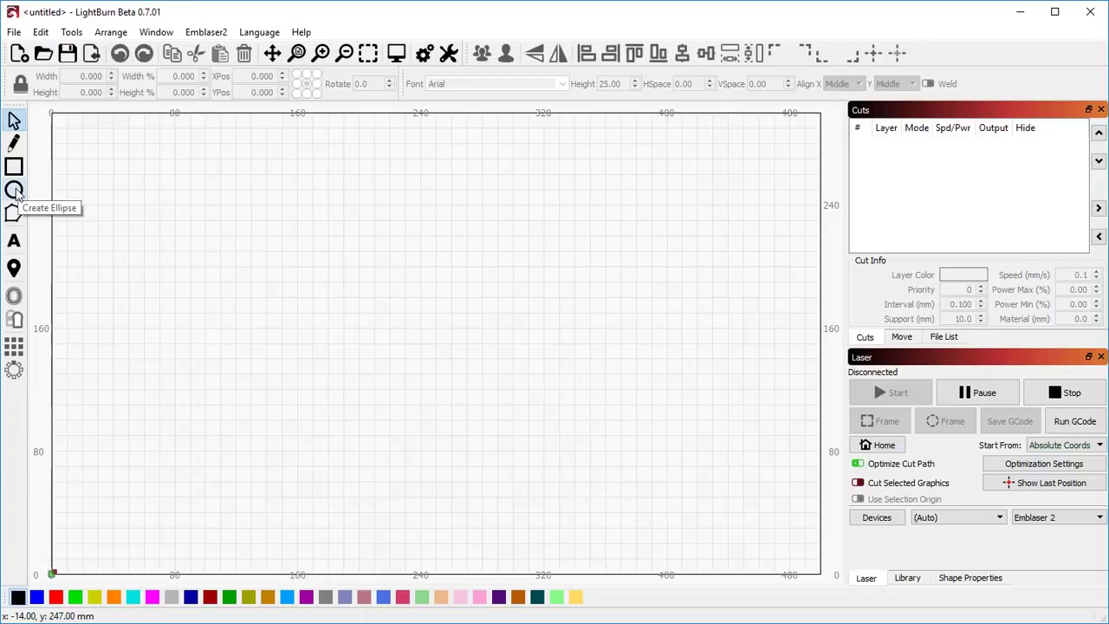
# Draw a 91 mm circle with the Ellipse tool and a 91 mm square to its right
pyautogui.click(16, 192)
pyautogui.moveTo(251, 212); pyautogui.dragTo(392, 349)
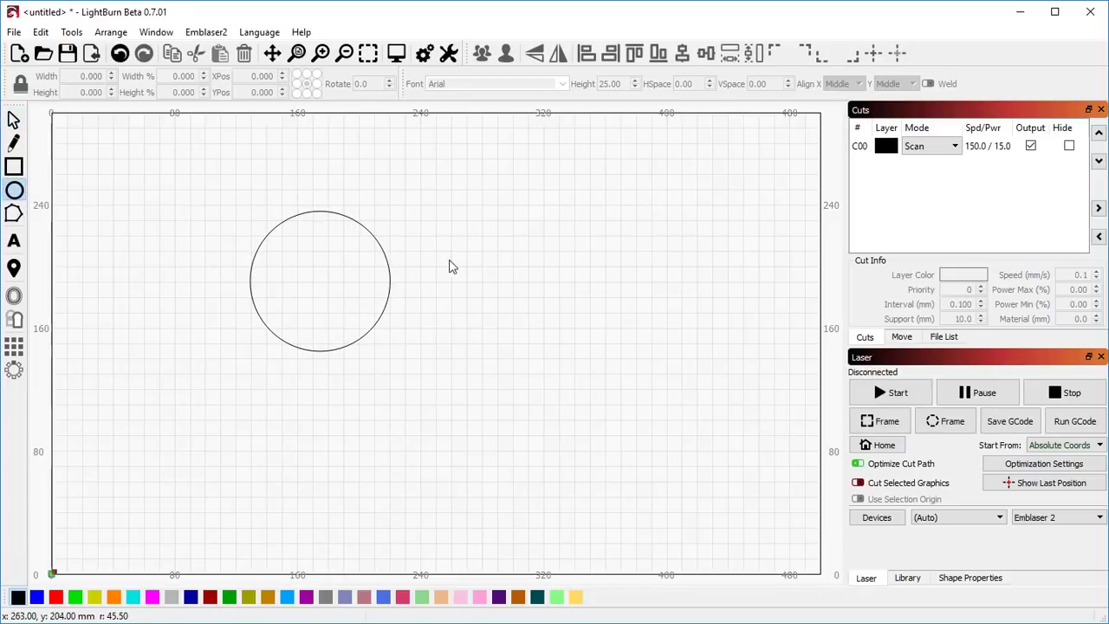
pyautogui.click(14, 166)
pyautogui.moveTo(478, 222); pyautogui.dragTo(602, 346)
pyautogui.press('Escape')
# Click between the circle and the square, finishing with the circle selected
pyautogui.click(372, 236)
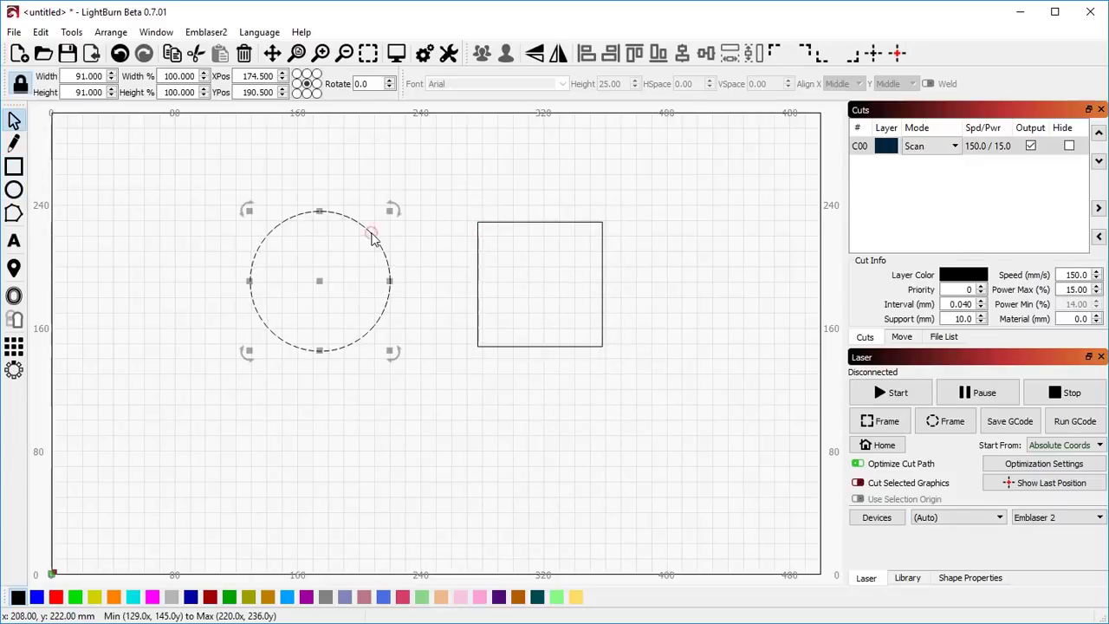
pyautogui.click(511, 221)
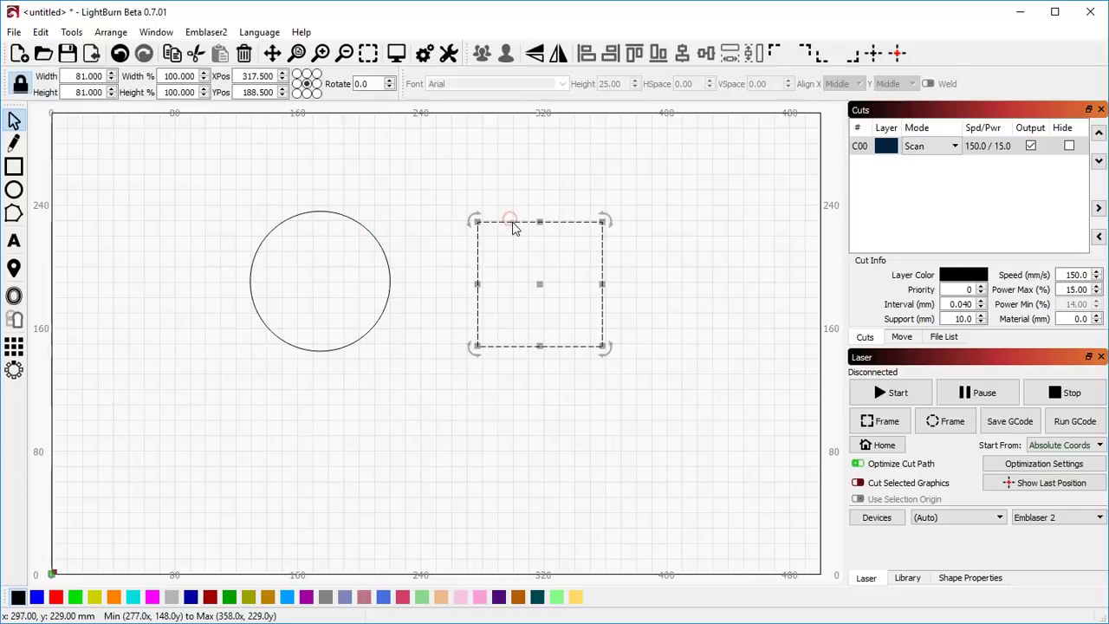
pyautogui.click(342, 216)
pyautogui.click(547, 222)
pyautogui.click(408, 264)
pyautogui.click(387, 265)
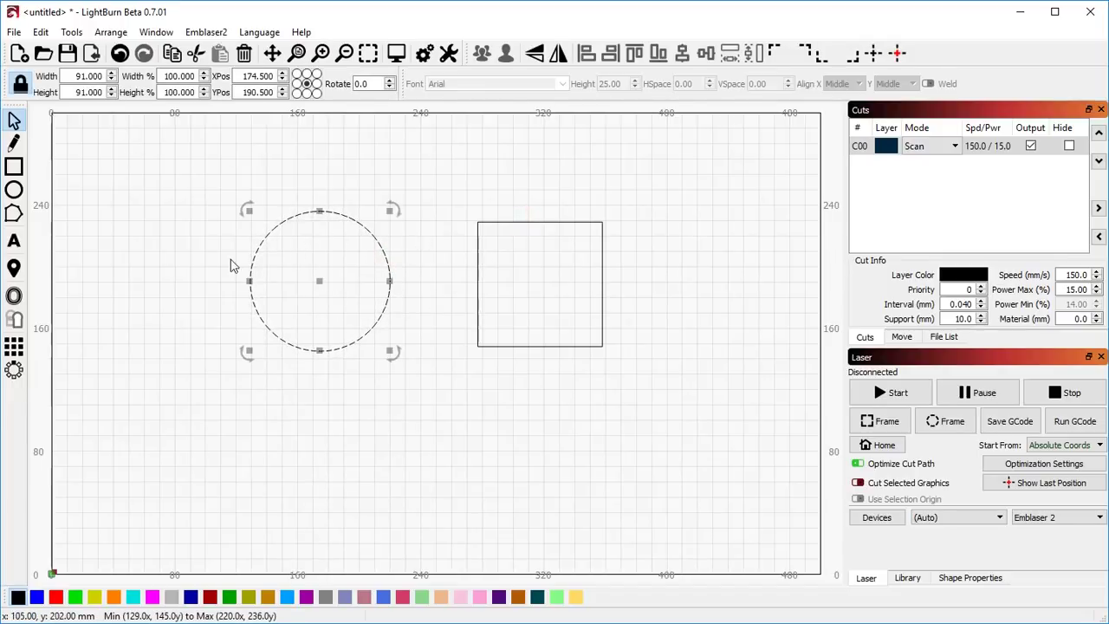
# Briefly try Edit Nodes, then select both the circle and the square
pyautogui.click(13, 214)
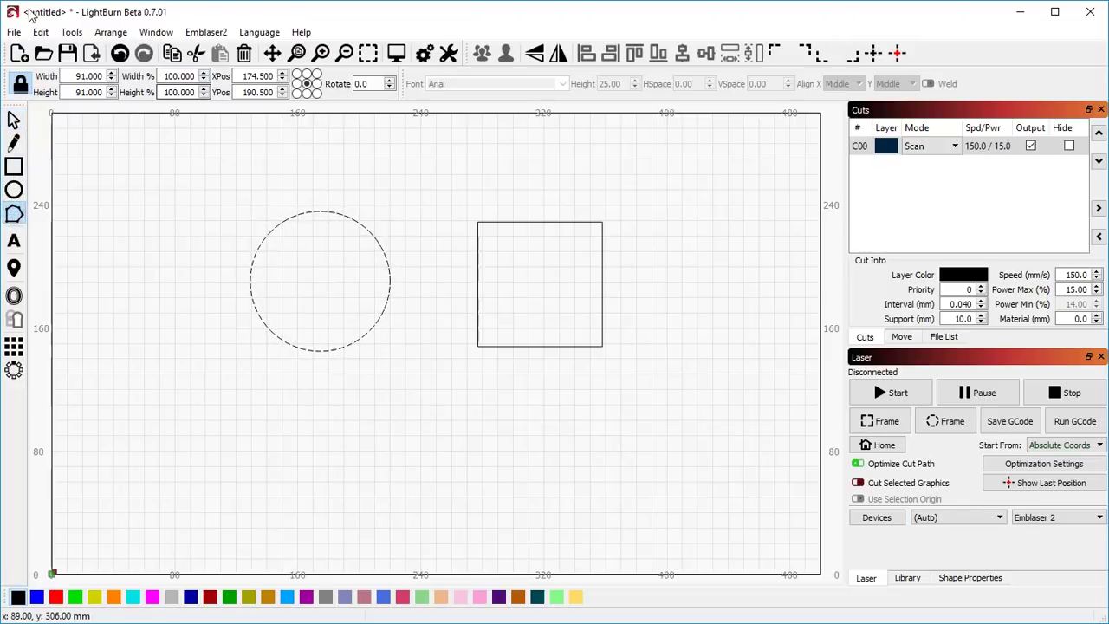
pyautogui.click(525, 223)
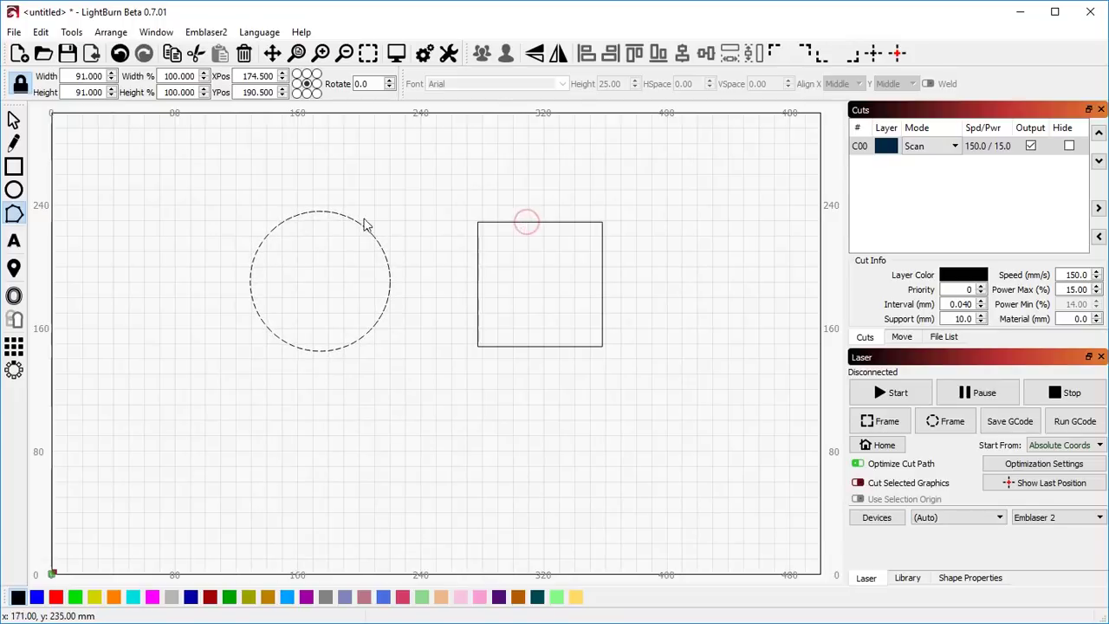
pyautogui.click(14, 121)
pyautogui.keyDown('shift'); pyautogui.click(516, 221); pyautogui.keyUp('shift')
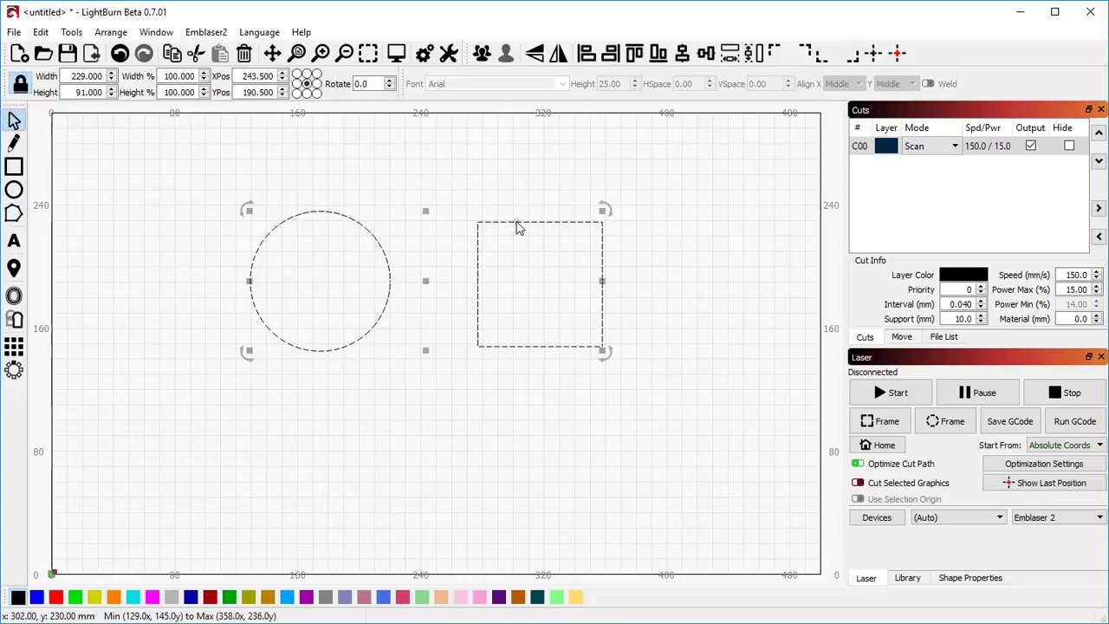
# Add 'Test' text and move it above the gap between the shapes
pyautogui.click(14, 241)
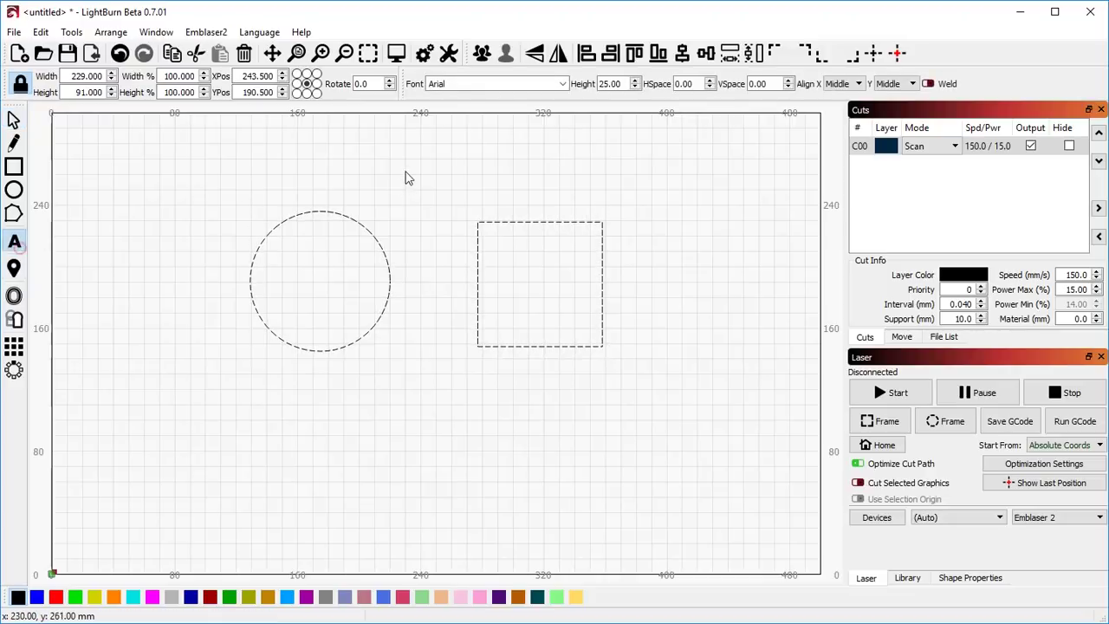
pyautogui.write('Test')
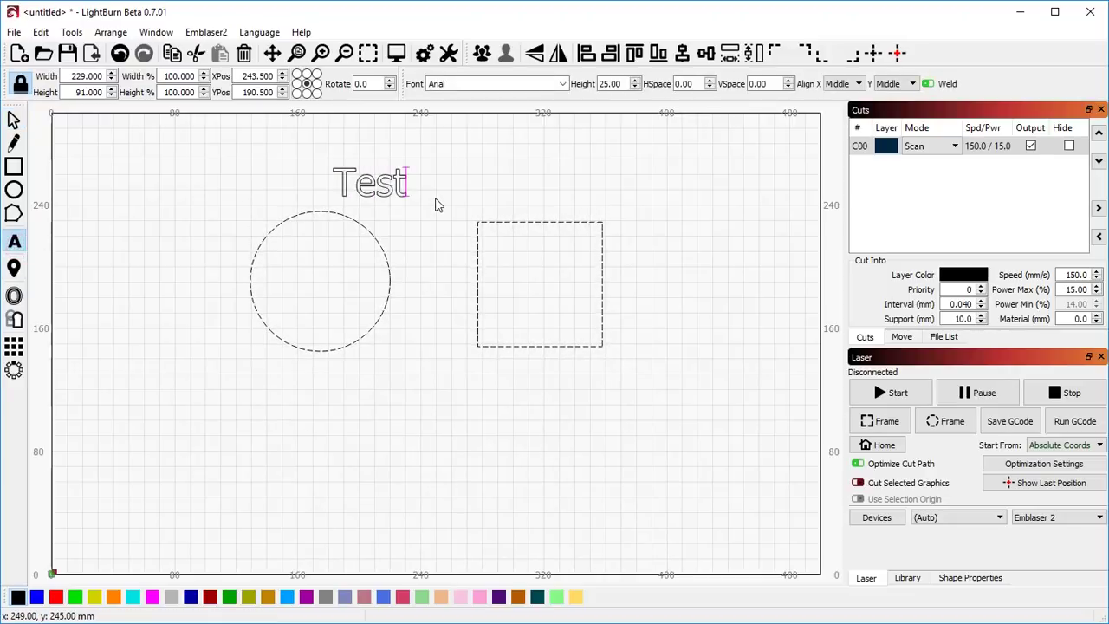
pyautogui.click(14, 121)
pyautogui.click(368, 183)
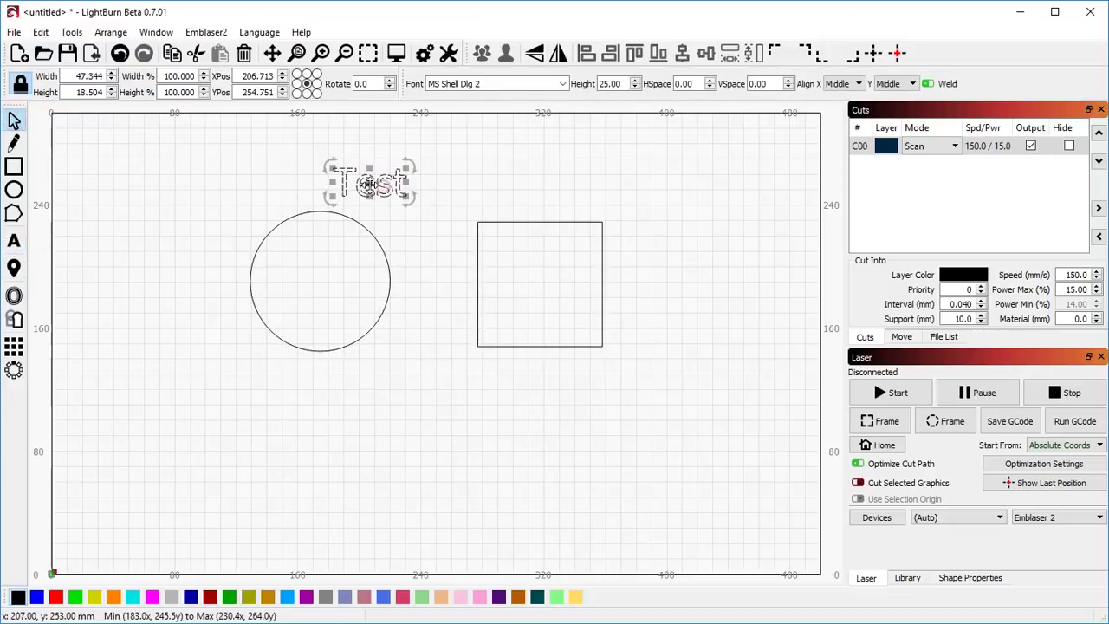
pyautogui.moveTo(369, 183); pyautogui.dragTo(423, 198)
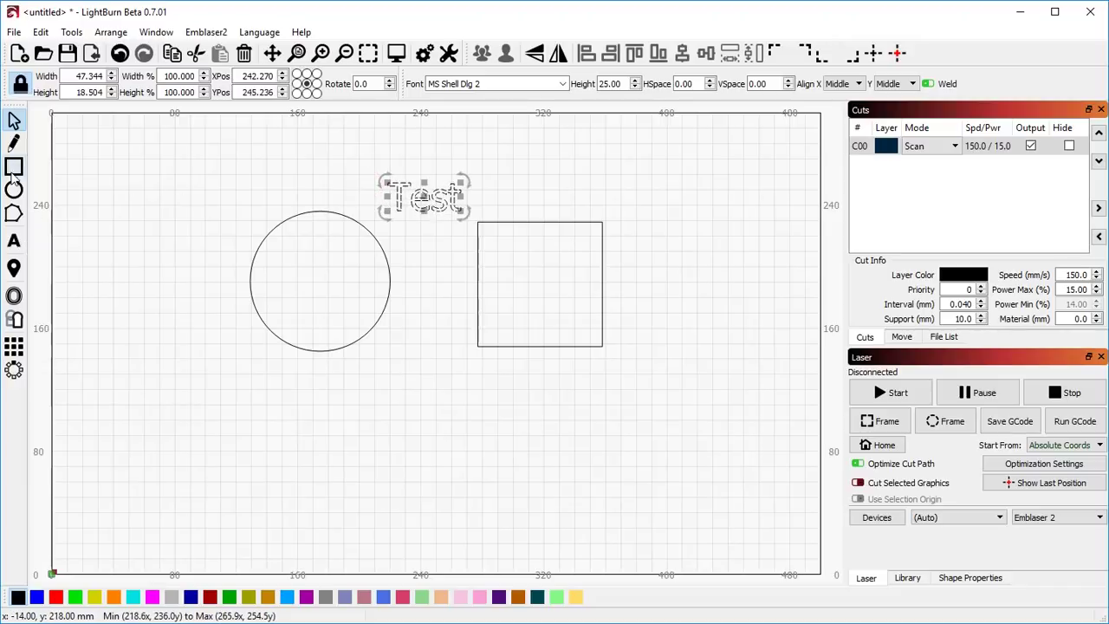
# Convert the Test text to paths with Edit > Convert to Path, then deselect it
pyautogui.click(14, 213)
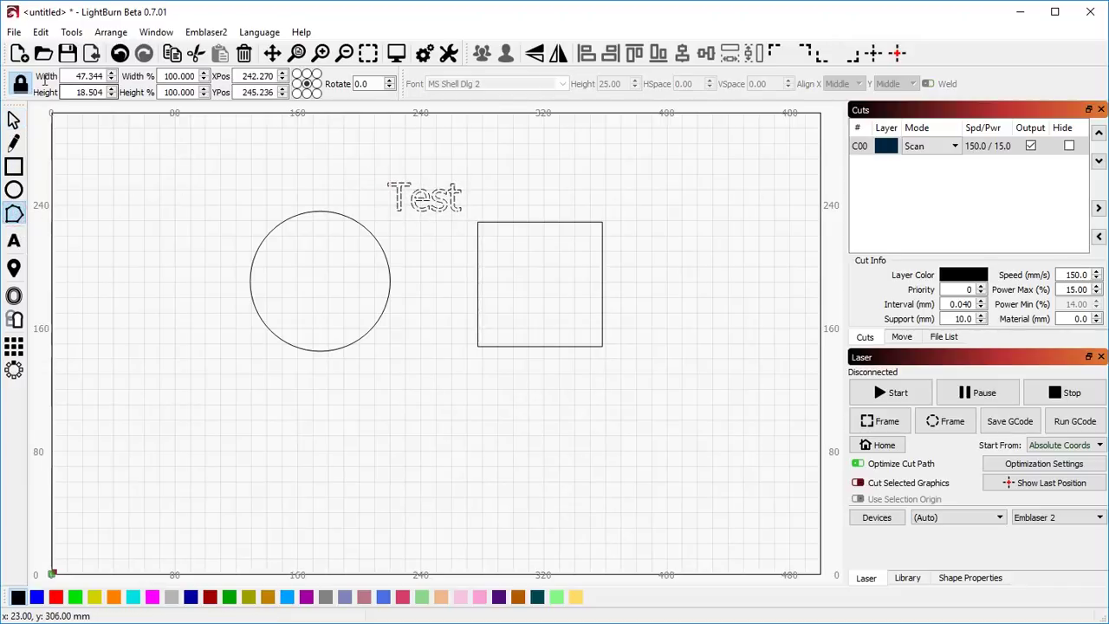
pyautogui.click(41, 32)
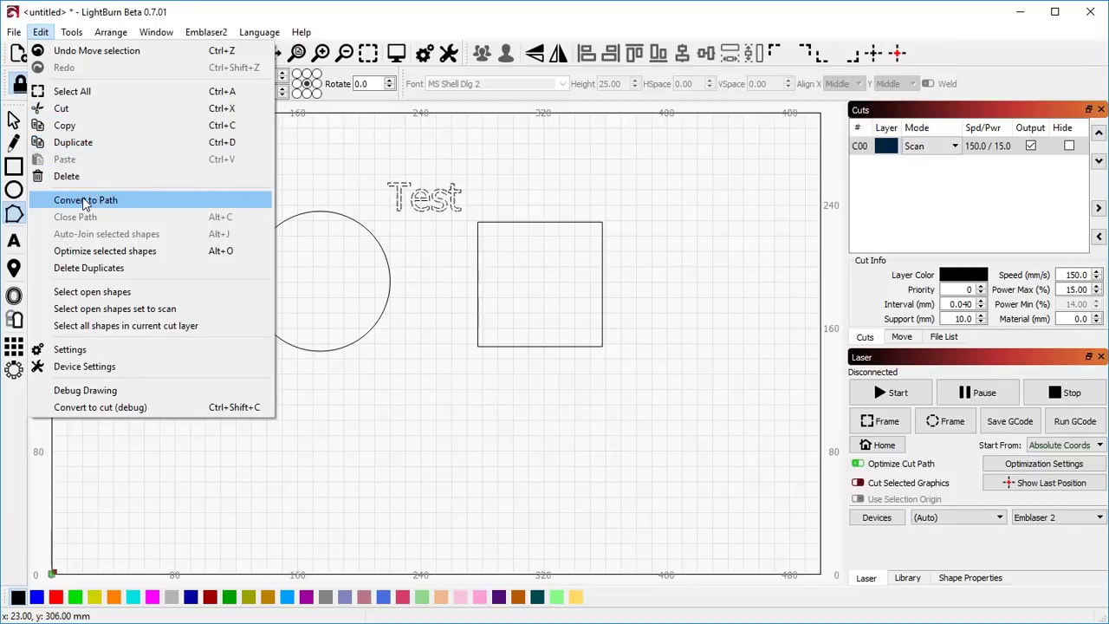
pyautogui.click(84, 200)
pyautogui.scroll(5, 437, 194)
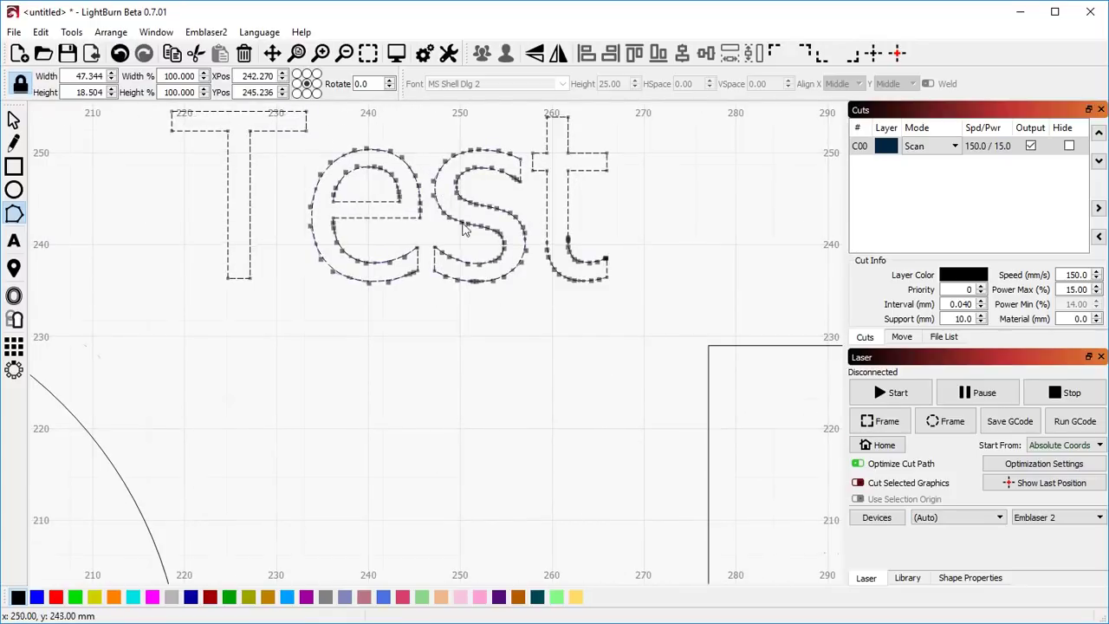
pyautogui.scroll(-1, 463, 229)
pyautogui.scroll(-5, 464, 230)
pyautogui.press('Escape')
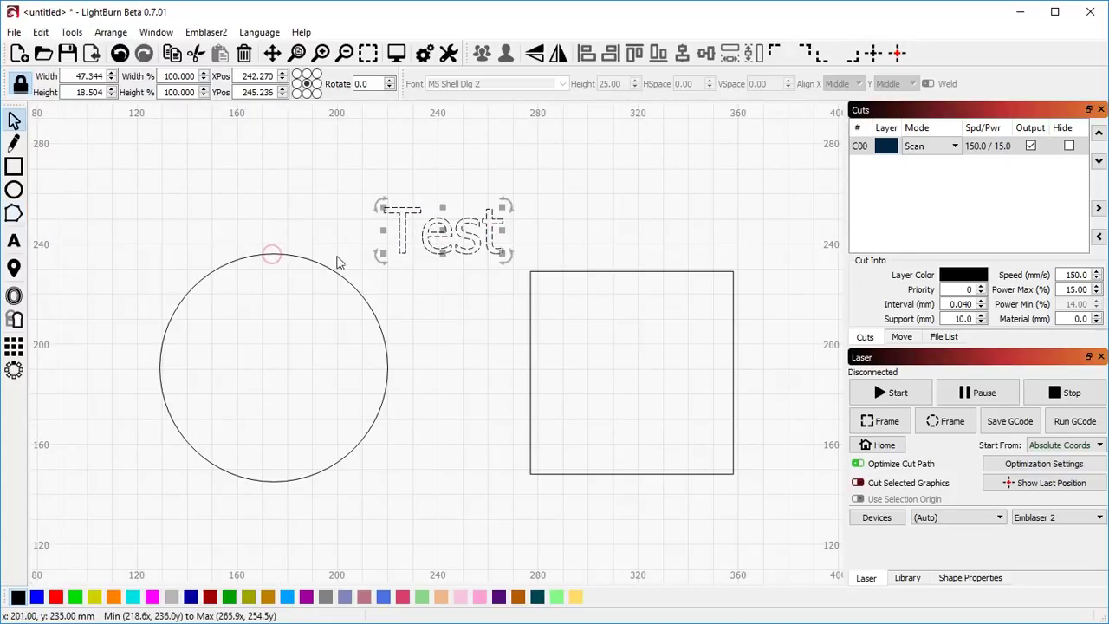
pyautogui.click(277, 260)
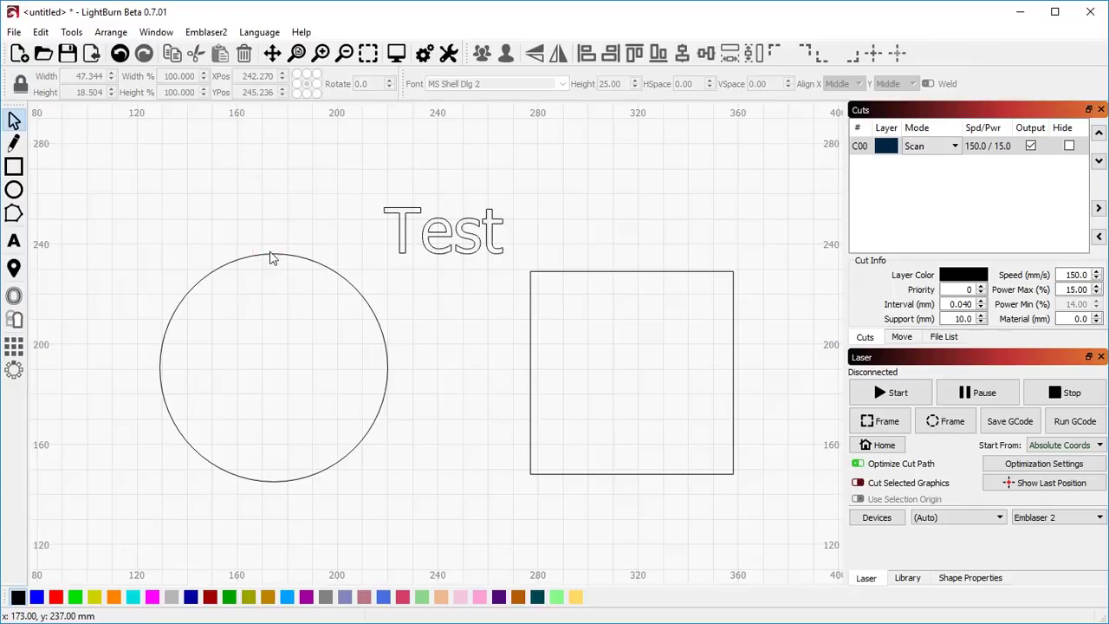
# Select the circle and square and convert both to paths
pyautogui.click(272, 254)
pyautogui.keyDown('shift'); pyautogui.click(607, 273); pyautogui.keyUp('shift')
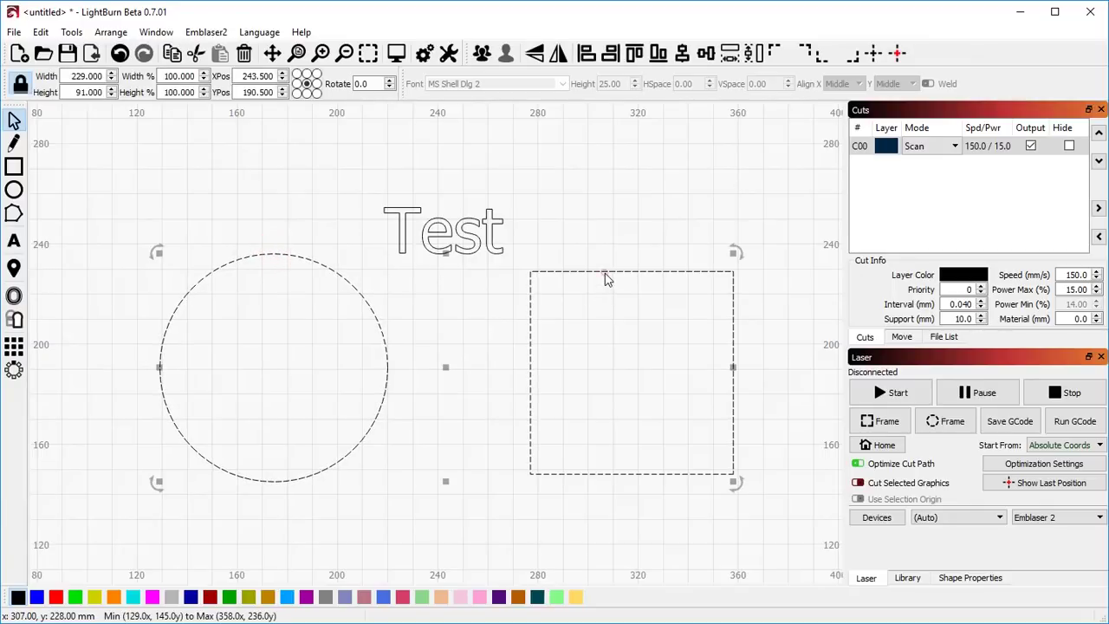
pyautogui.click(40, 32)
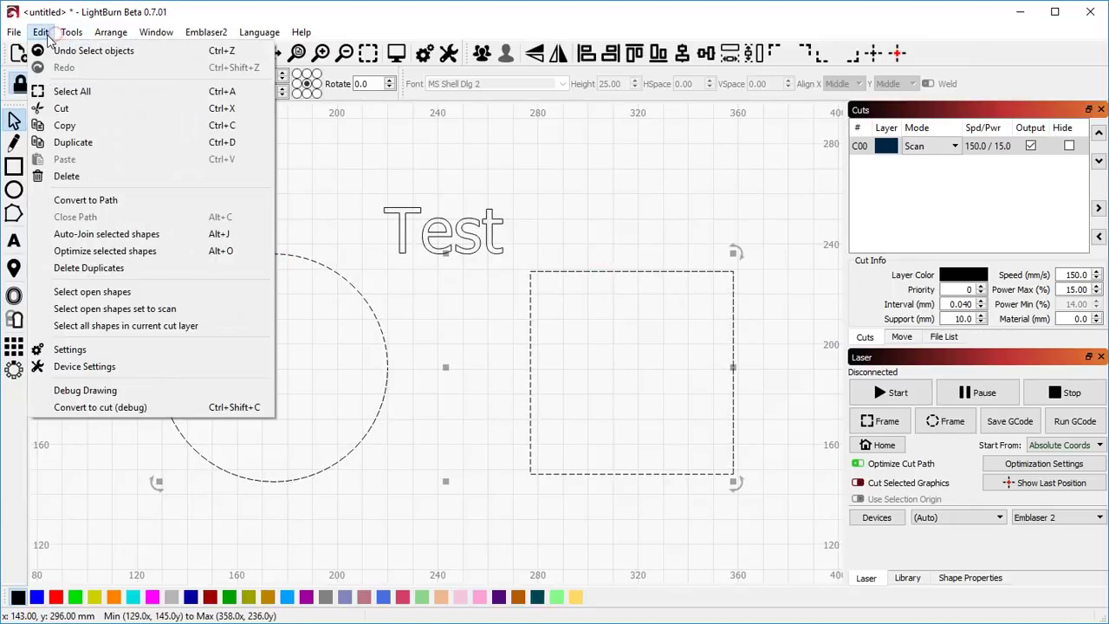
pyautogui.click(86, 206)
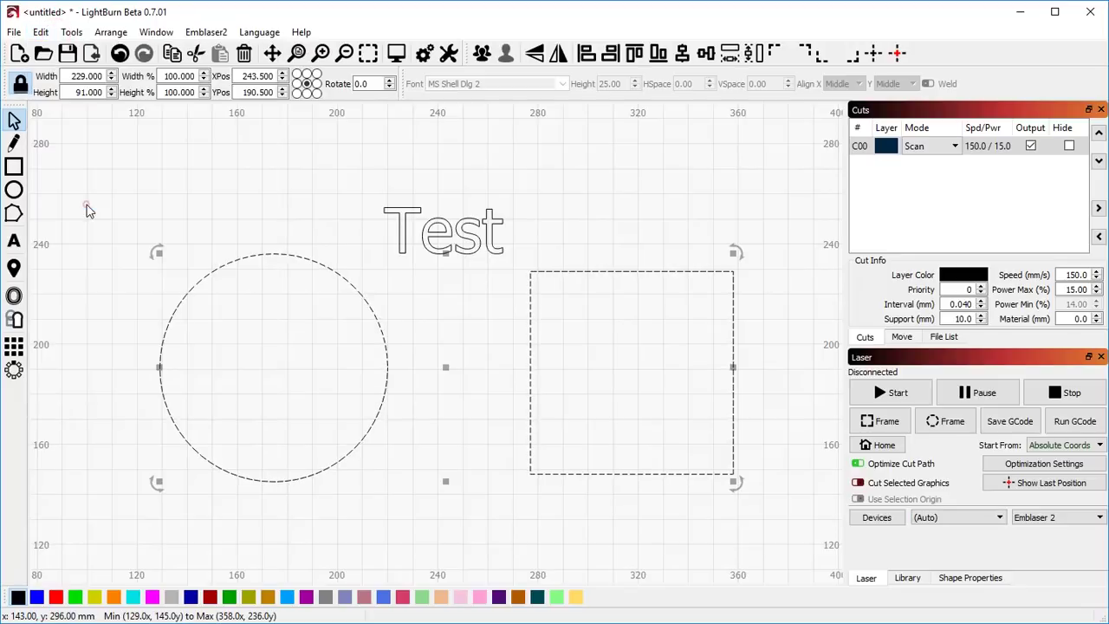
# Drag a square corner in Edit Nodes, undo it, then select the whole Test text
pyautogui.click(16, 217)
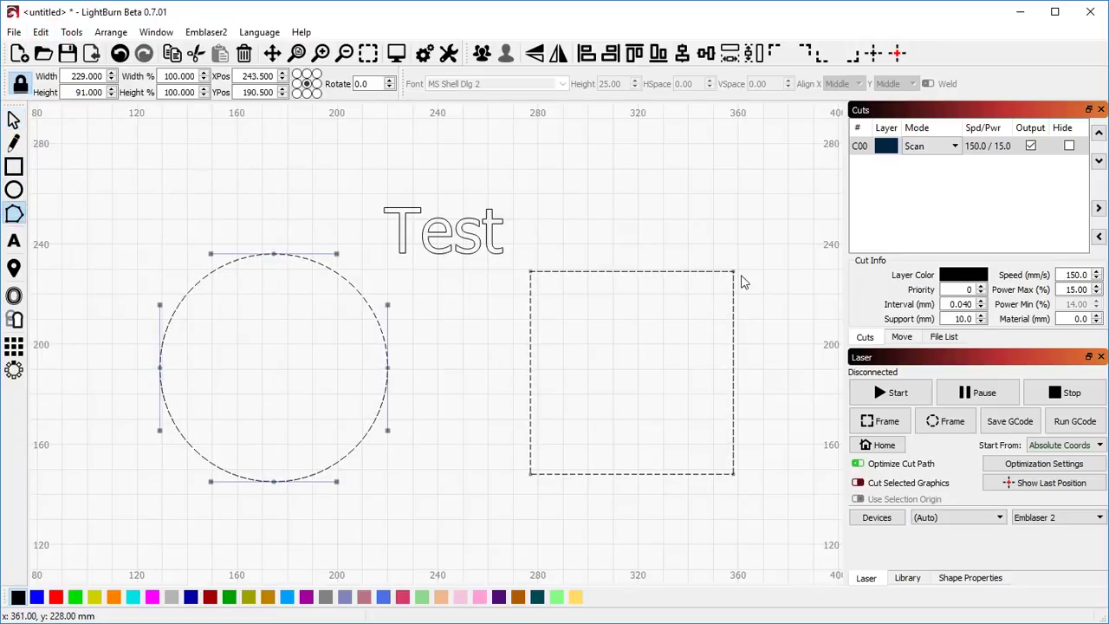
pyautogui.moveTo(733, 272); pyautogui.dragTo(700, 317)
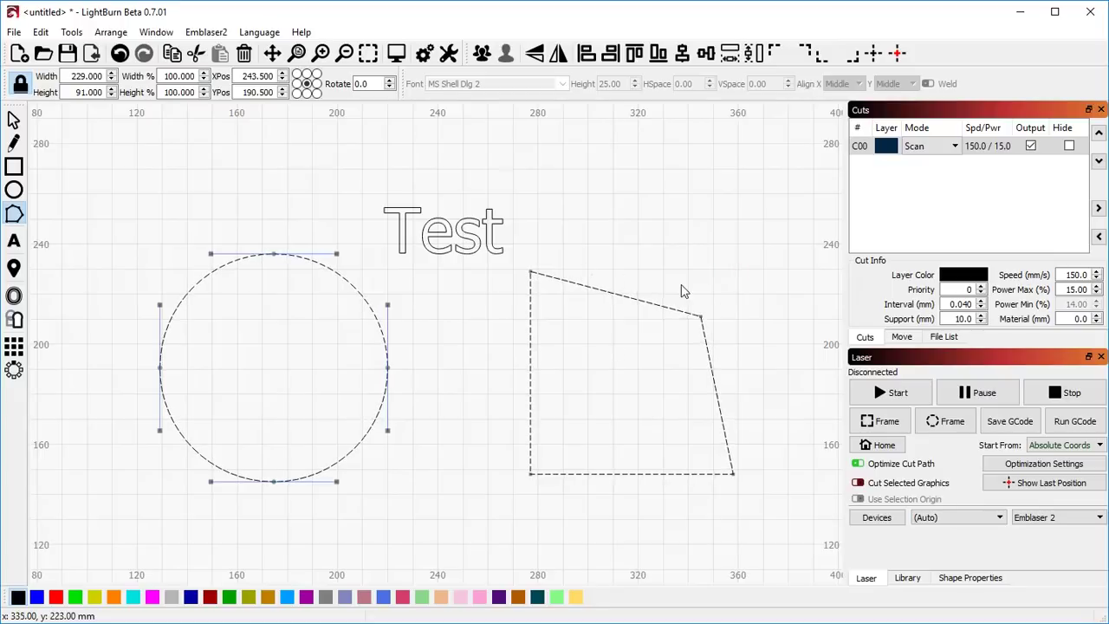
pyautogui.hotkey('ctrl', 'z')
pyautogui.click(436, 232)
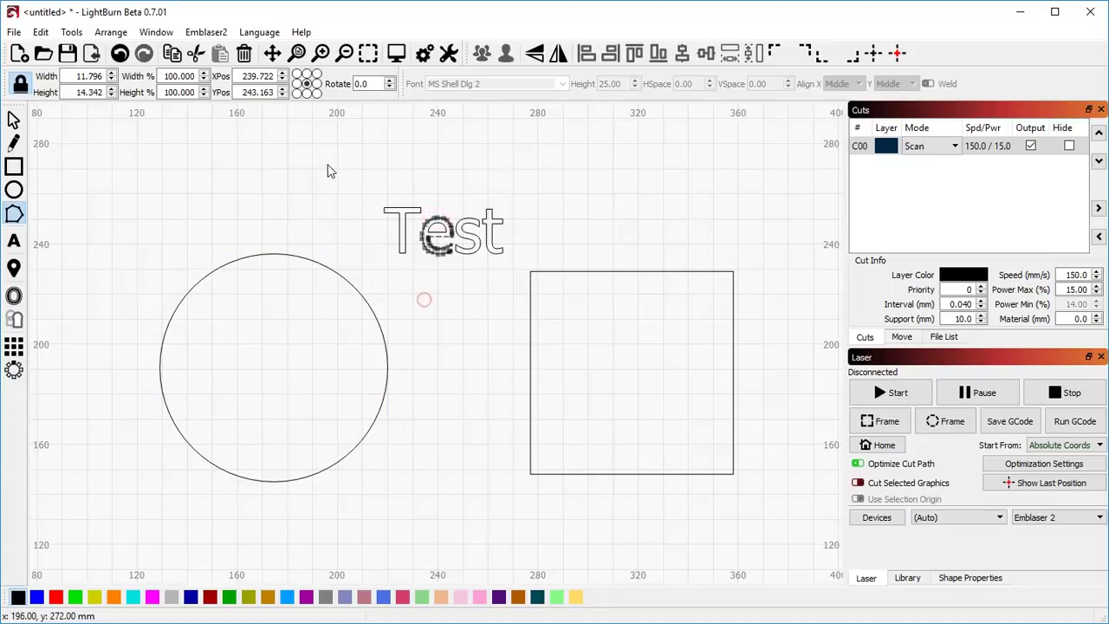
pyautogui.press('Escape')
pyautogui.moveTo(358, 169); pyautogui.dragTo(527, 275)
# Delete the Test text and try deleting circle nodes and arcs with D, undoing each
pyautogui.press('Delete')
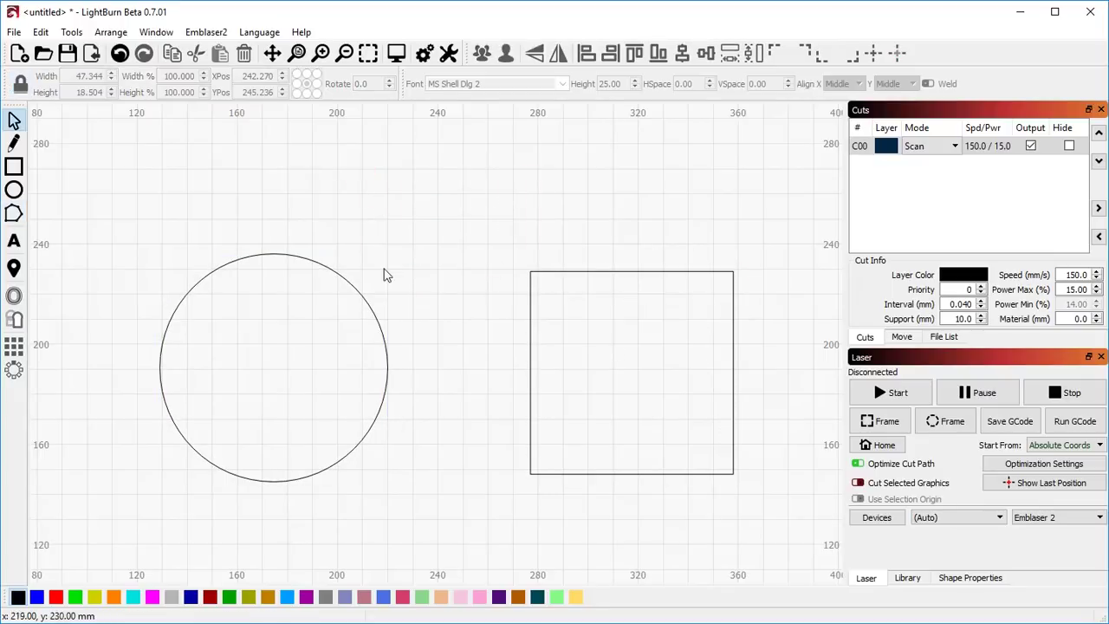
pyautogui.click(304, 263)
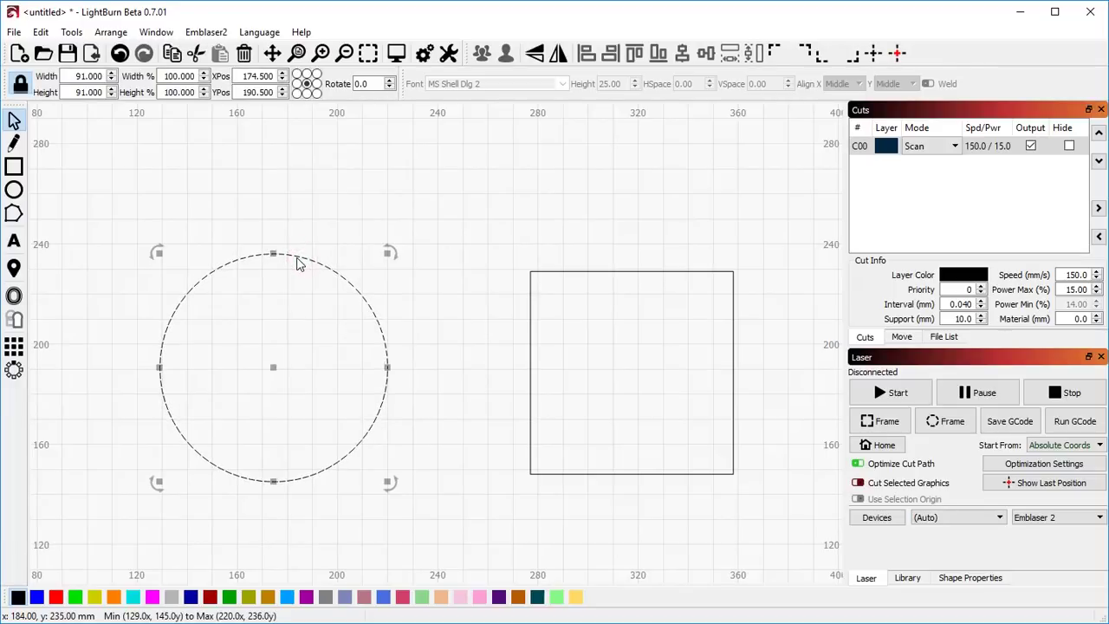
pyautogui.hotkey('ctrl', '`')
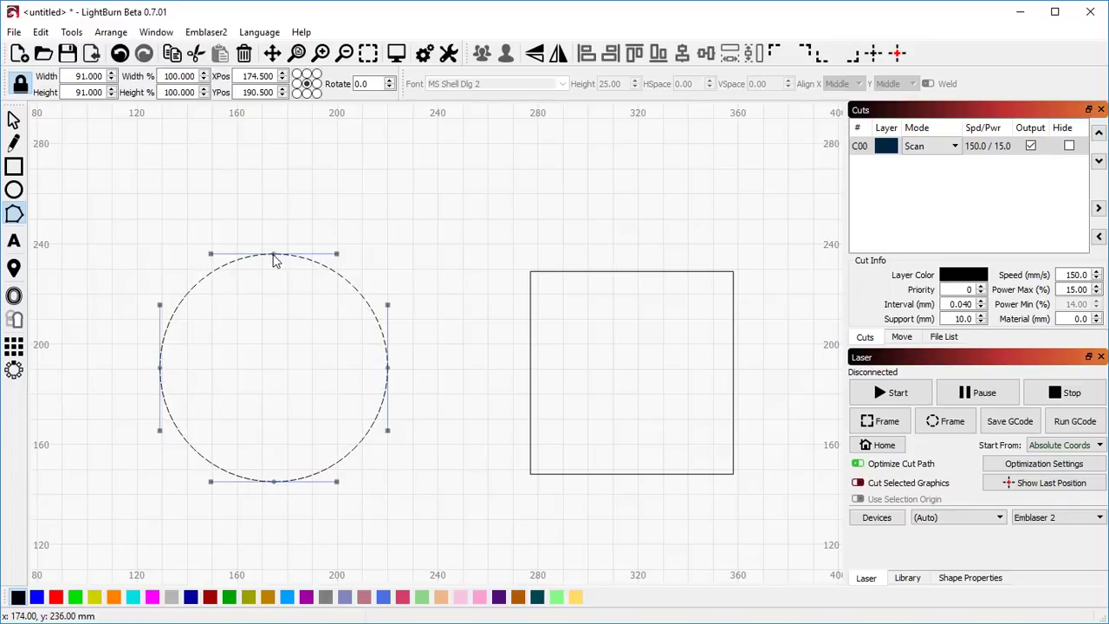
pyautogui.press('d')
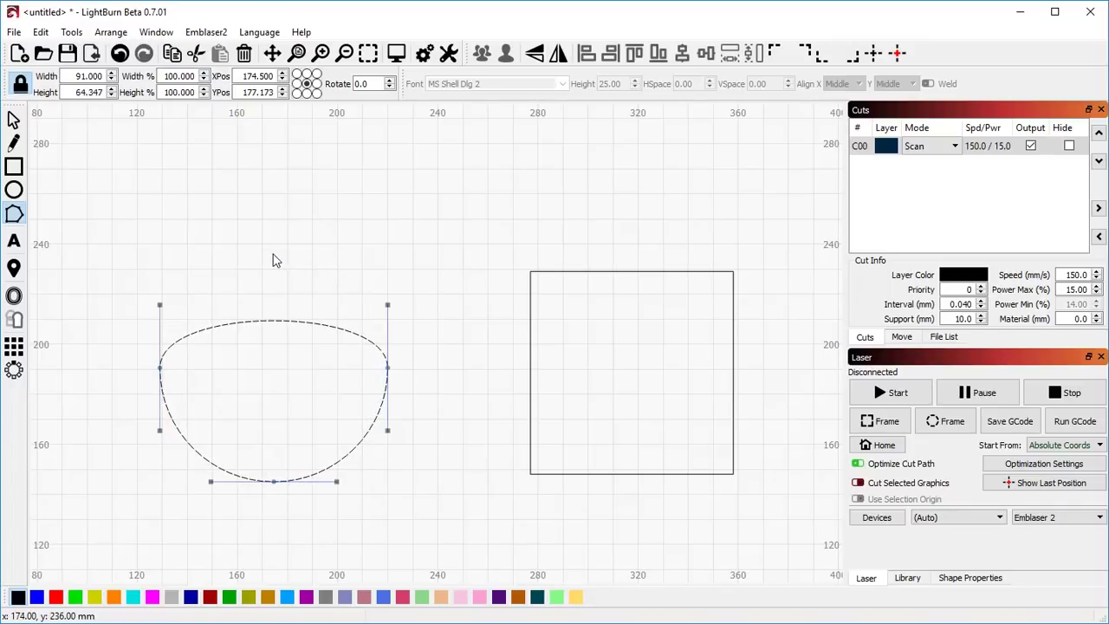
pyautogui.hotkey('ctrl', 'z')
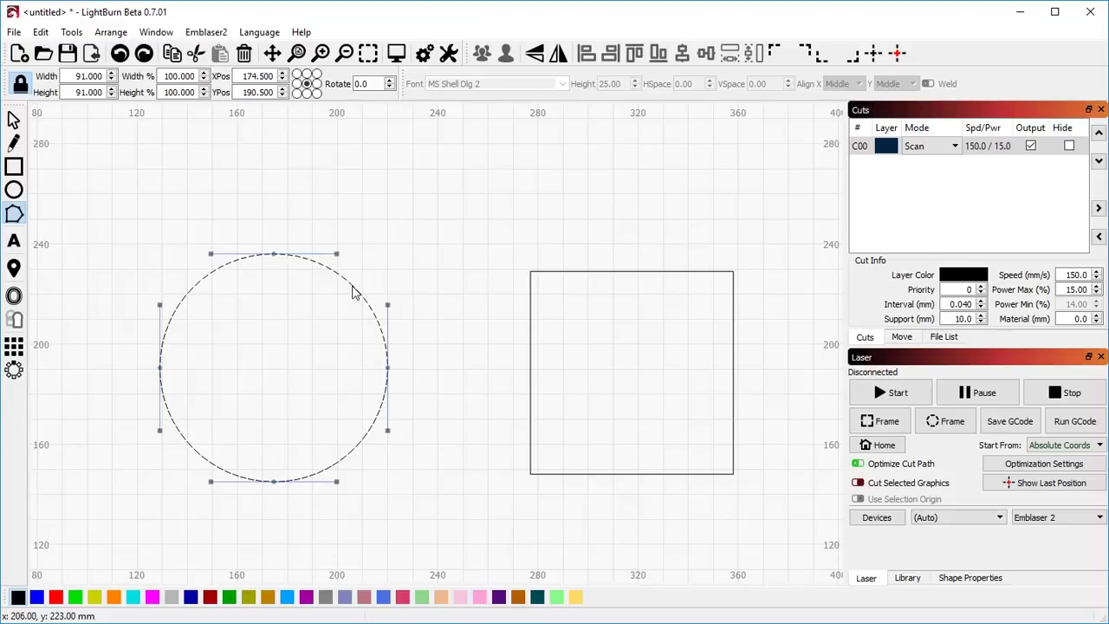
pyautogui.press('d')
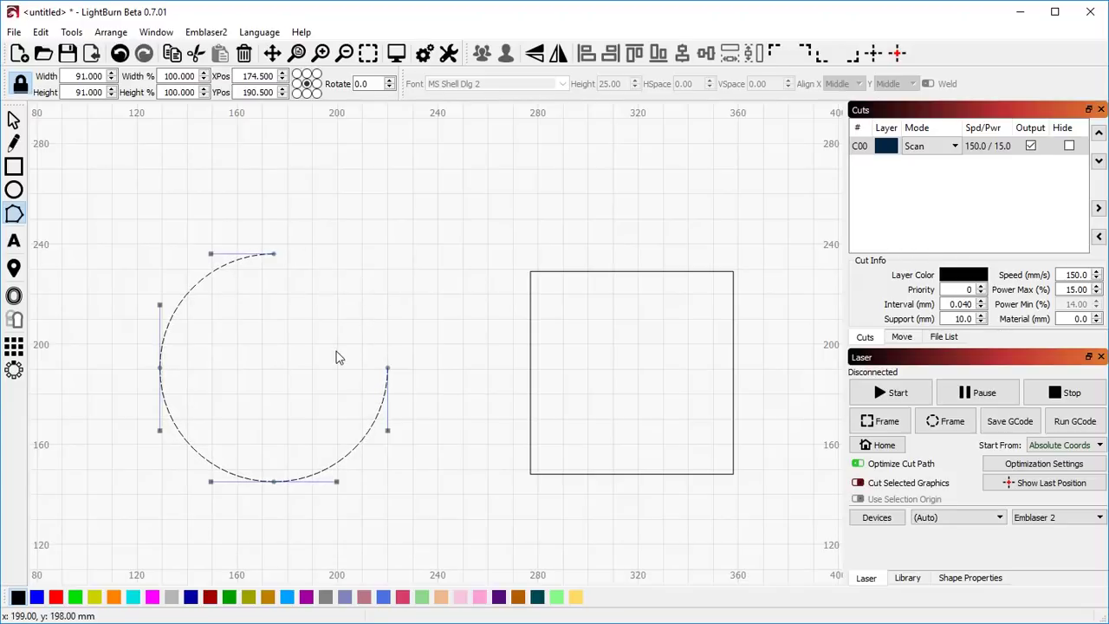
pyautogui.hotkey('ctrl', 'z')
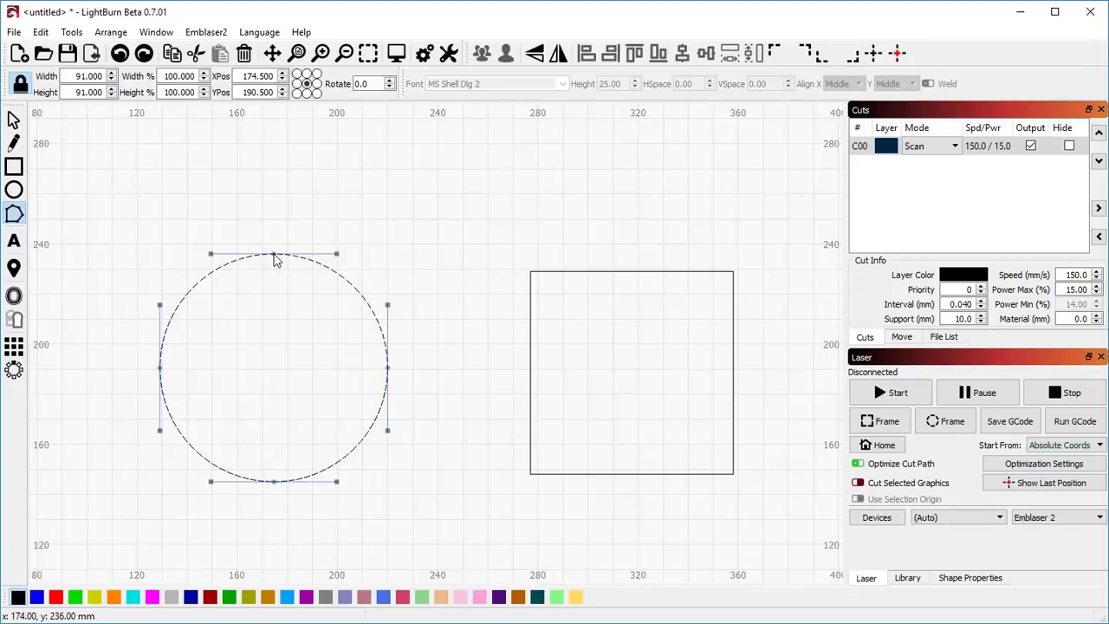
# Delete the circle's upper-right and lower-right arcs to leave the left half, then select the square
pyautogui.press('d')
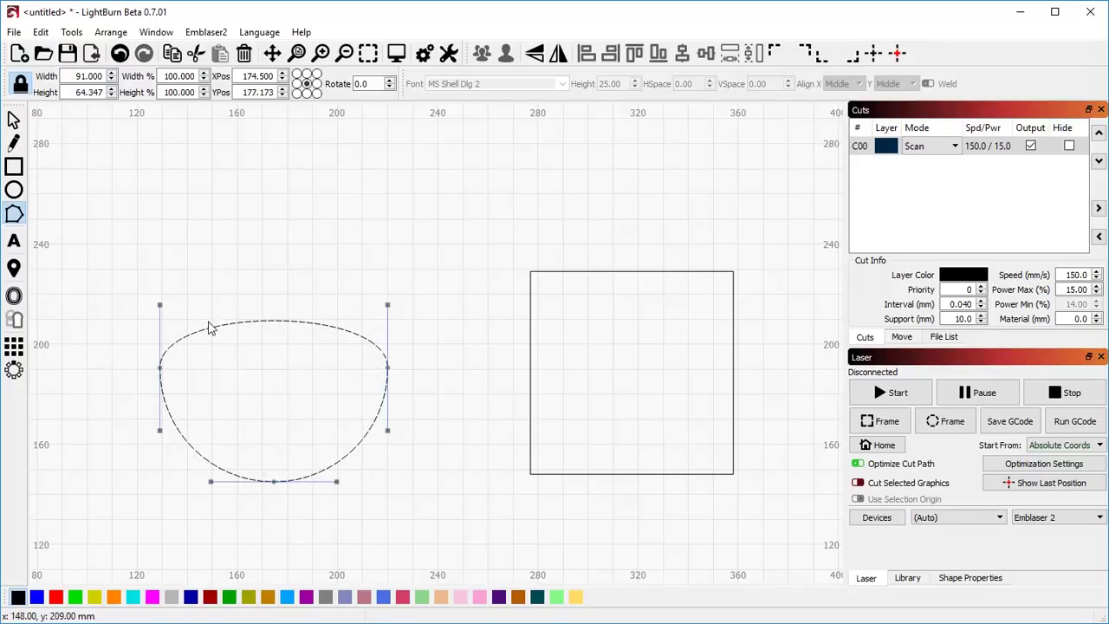
pyautogui.hotkey('ctrl', 'z')
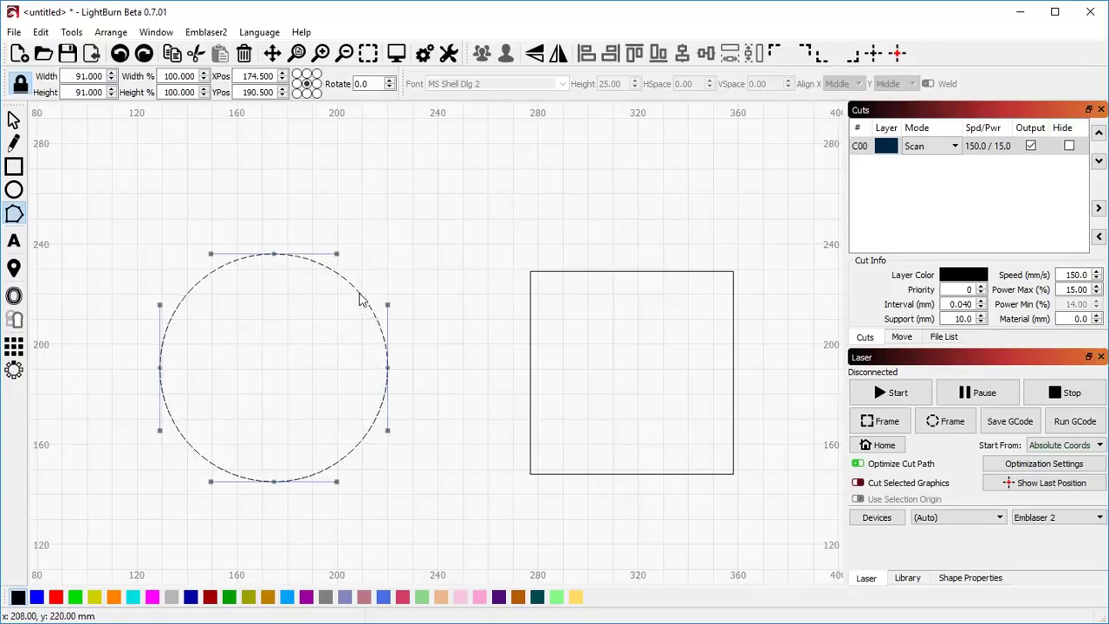
pyautogui.press('d')
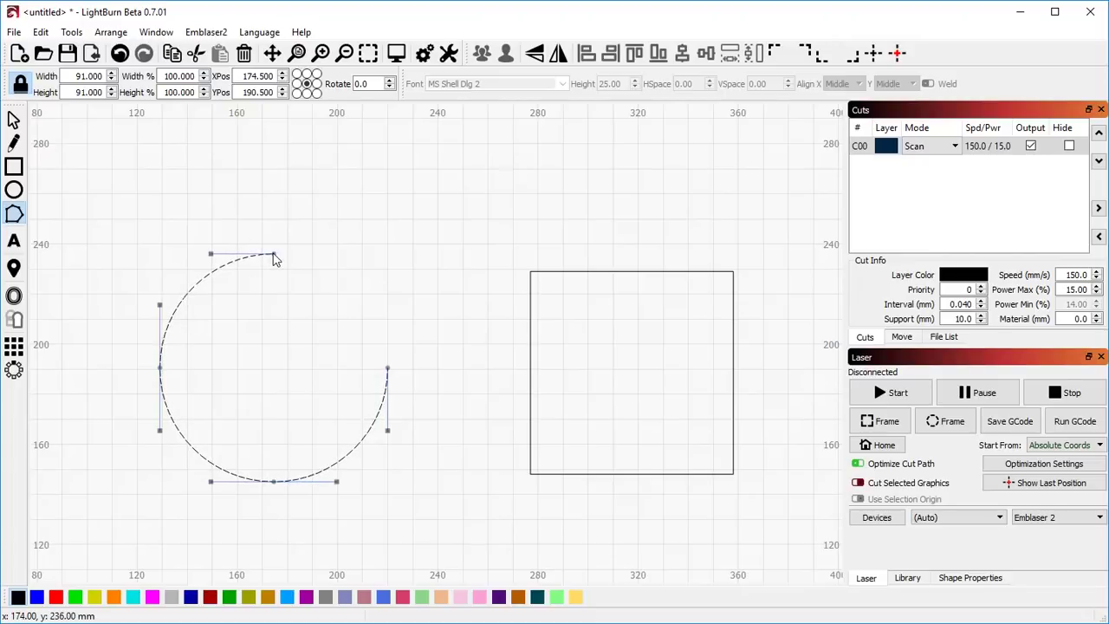
pyautogui.press('d')
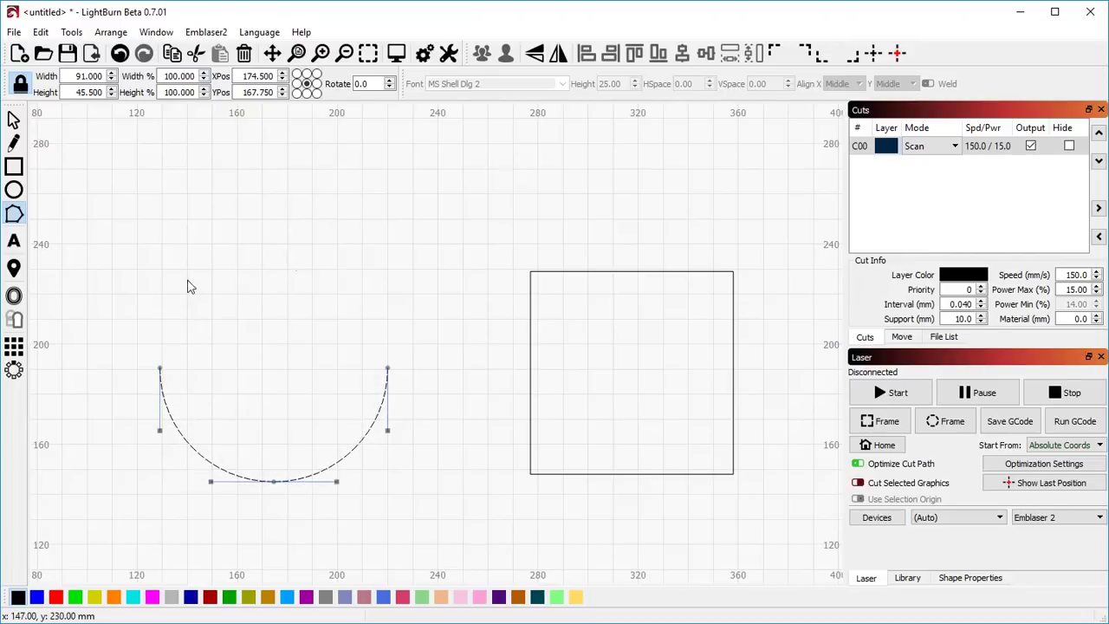
pyautogui.hotkey('ctrl', 'z')
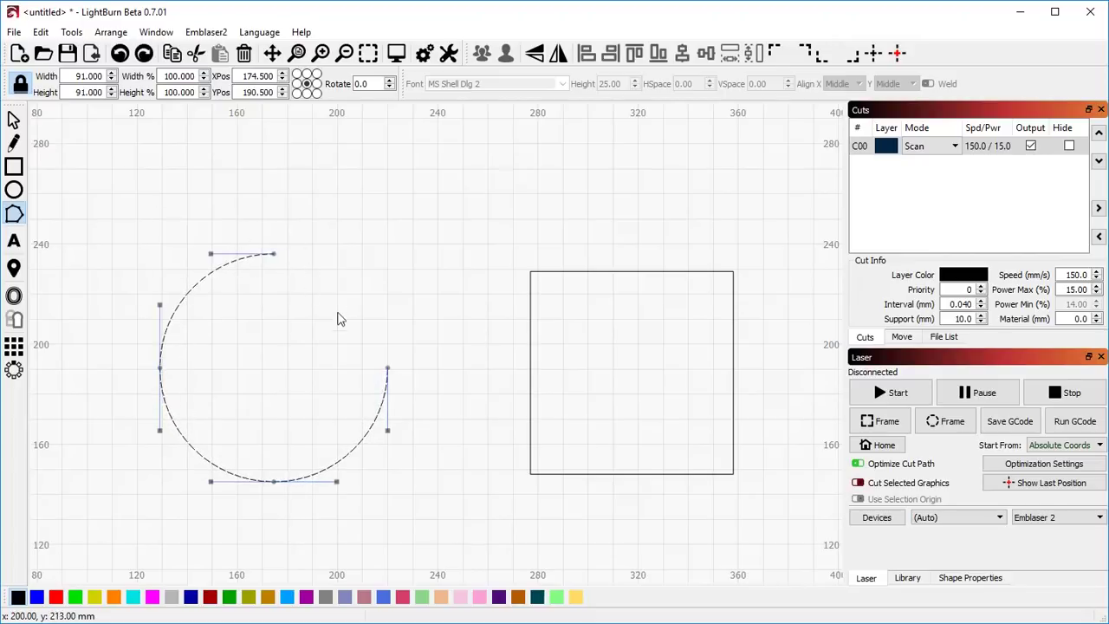
pyautogui.press('d')
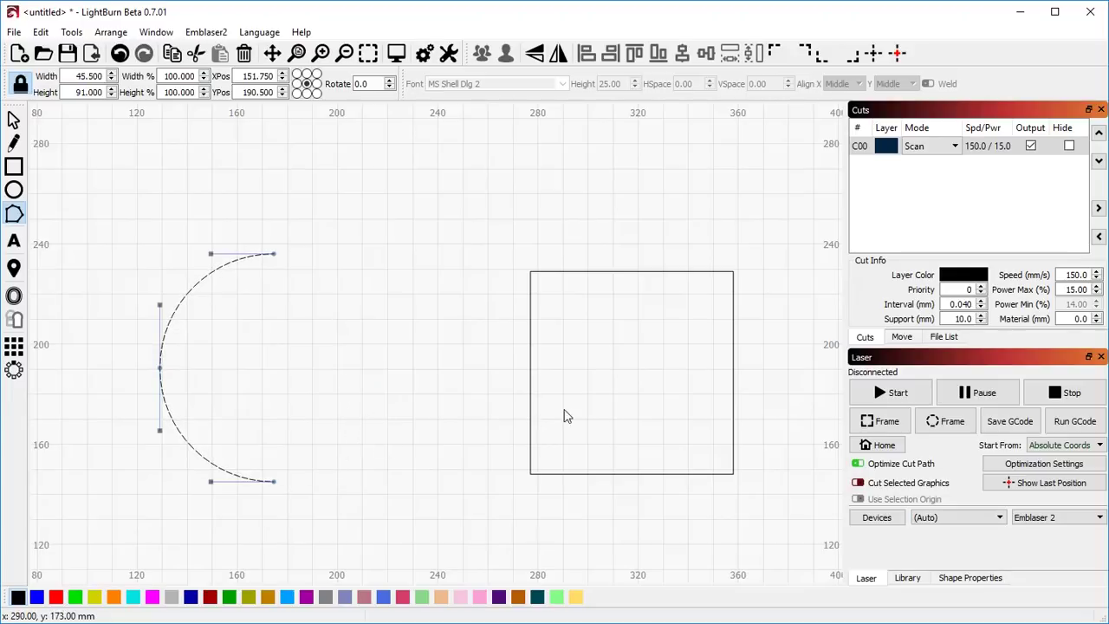
pyautogui.click(531, 379)
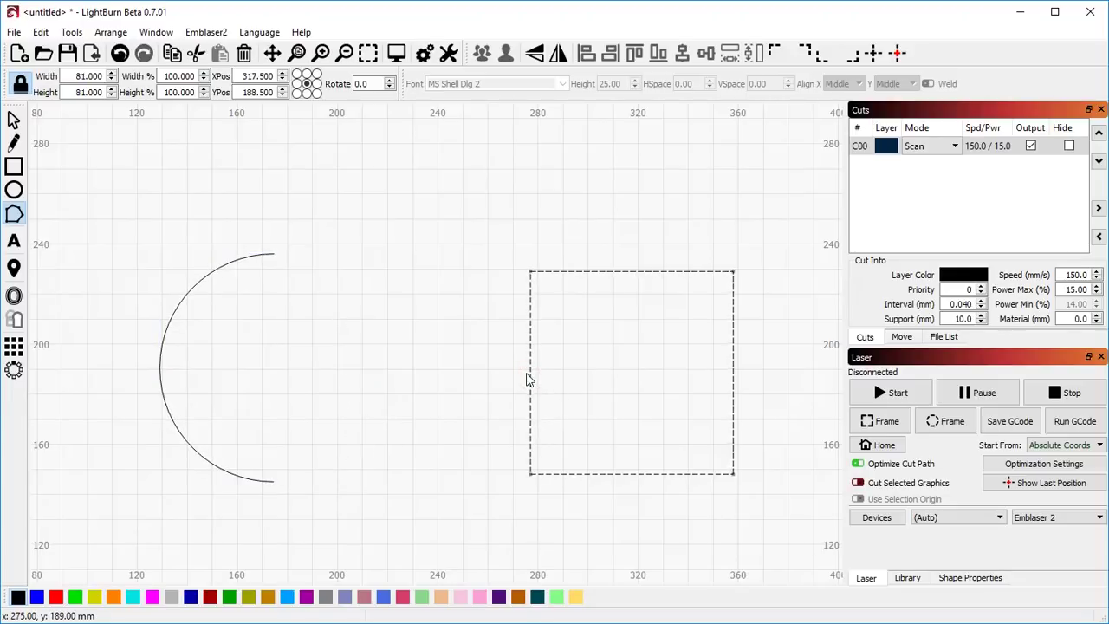
pyautogui.hotkey('ctrl', 'z')
pyautogui.moveTo(530, 365); pyautogui.dragTo(462, 319)
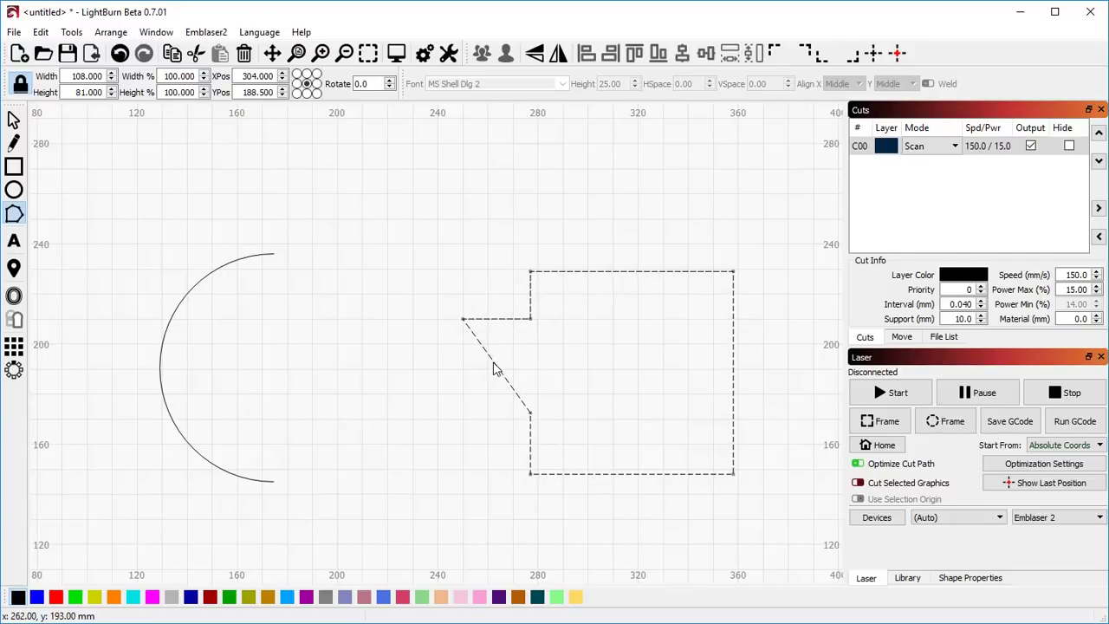
pyautogui.moveTo(494, 368); pyautogui.dragTo(462, 412)
pyautogui.press('Escape')
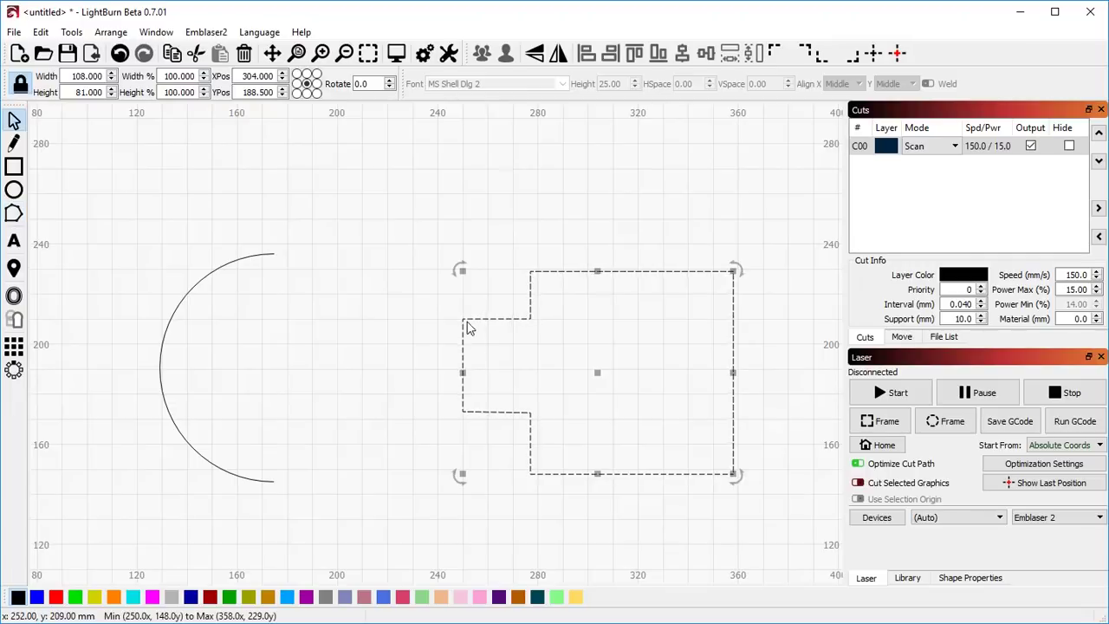
pyautogui.press('Escape')
pyautogui.click(478, 315)
pyautogui.hotkey('ctrl', '`')
pyautogui.press('d')
pyautogui.press('d')
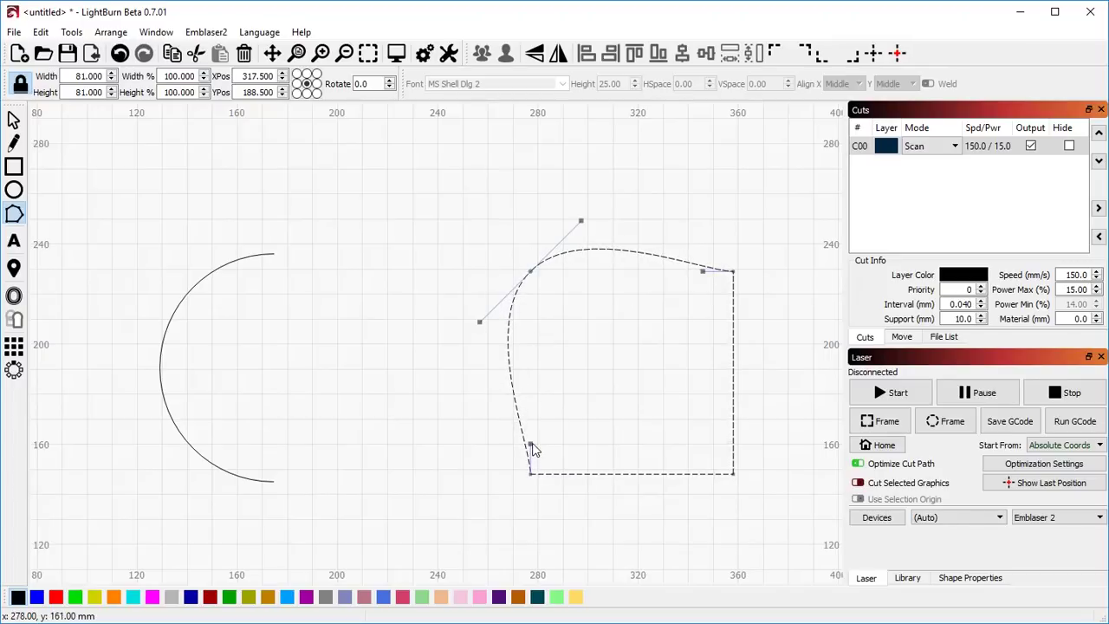
# Undo a trial bottom-left curve, then turn the left and top edges into curves
pyautogui.moveTo(533, 449); pyautogui.dragTo(448, 399)
pyautogui.hotkey('ctrl', 'z')
pyautogui.hotkey('ctrl', 'z')
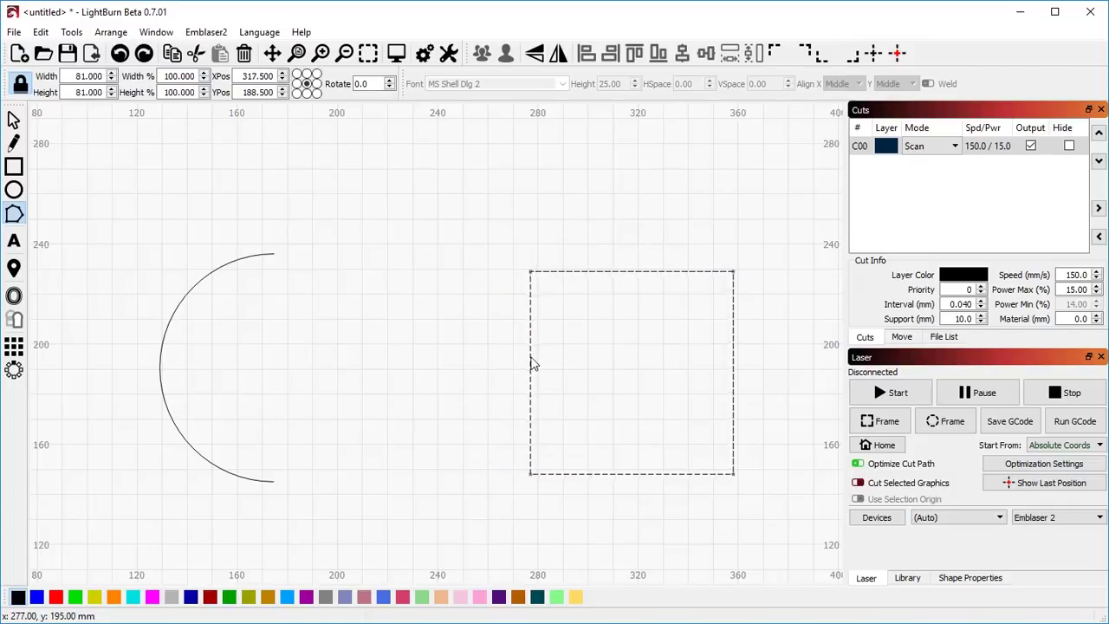
pyautogui.press('c')
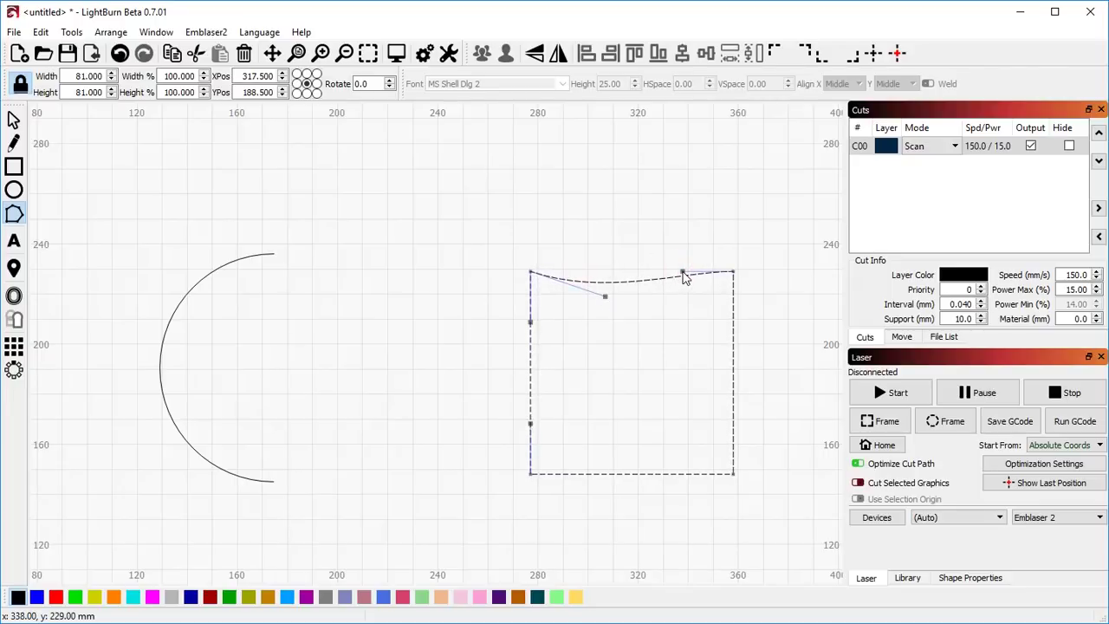
pyautogui.moveTo(685, 277); pyautogui.dragTo(712, 272)
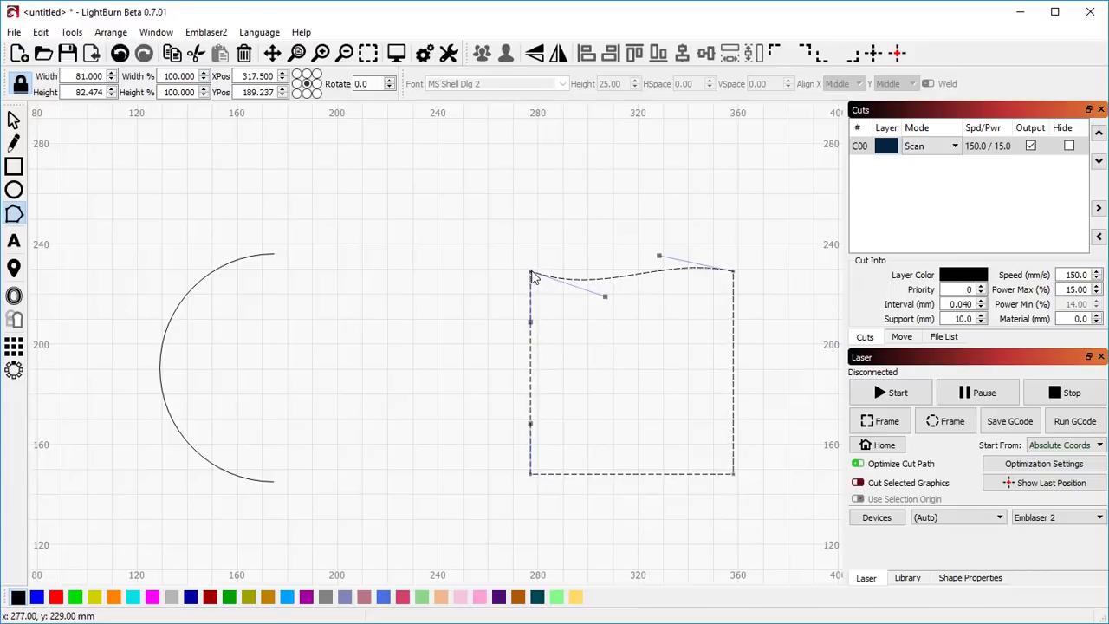
# Smooth the top-left node and drag its handles so the left edge bows outward
pyautogui.press('s')
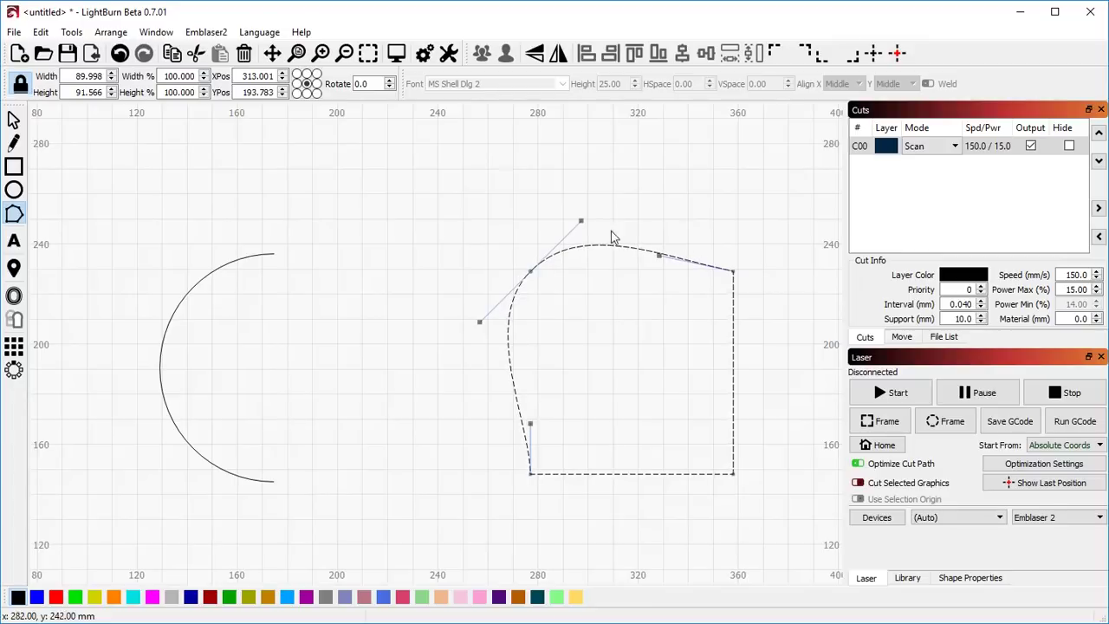
pyautogui.hotkey('ctrl', 'z')
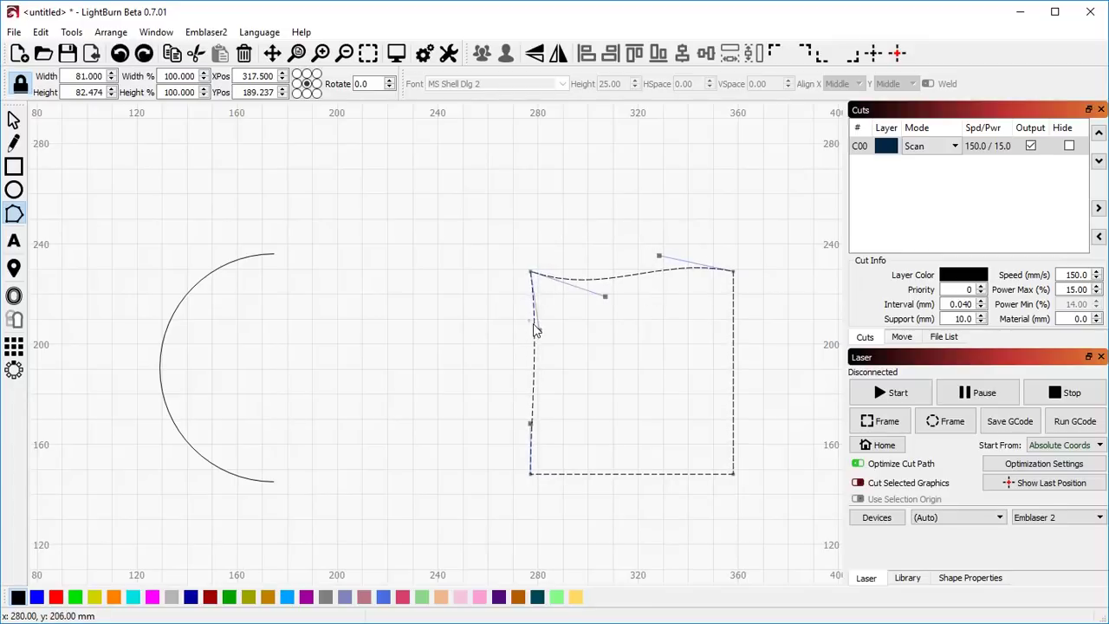
pyautogui.moveTo(546, 338); pyautogui.dragTo(561, 345)
pyautogui.press('s')
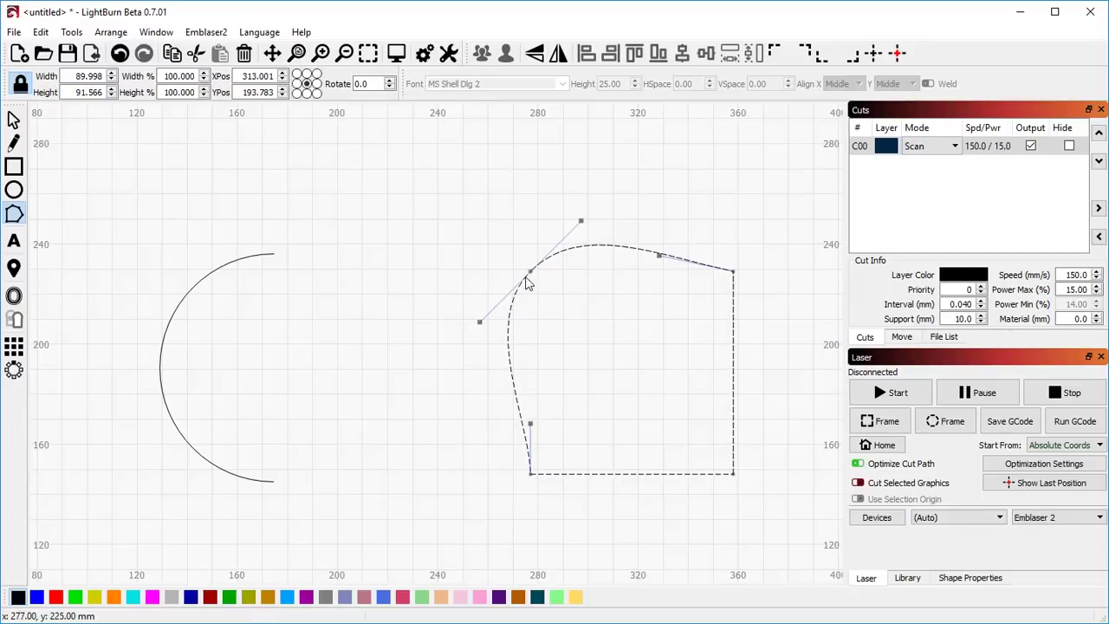
pyautogui.moveTo(482, 327)
pyautogui.mouseDown()
pyautogui.moveTo(494, 329)
pyautogui.moveTo(480, 324)
pyautogui.moveTo(525, 282)
pyautogui.moveTo(465, 297)
pyautogui.moveTo(505, 363)
pyautogui.moveTo(448, 347)
pyautogui.moveTo(473, 364)
pyautogui.moveTo(471, 340)
pyautogui.mouseUp()
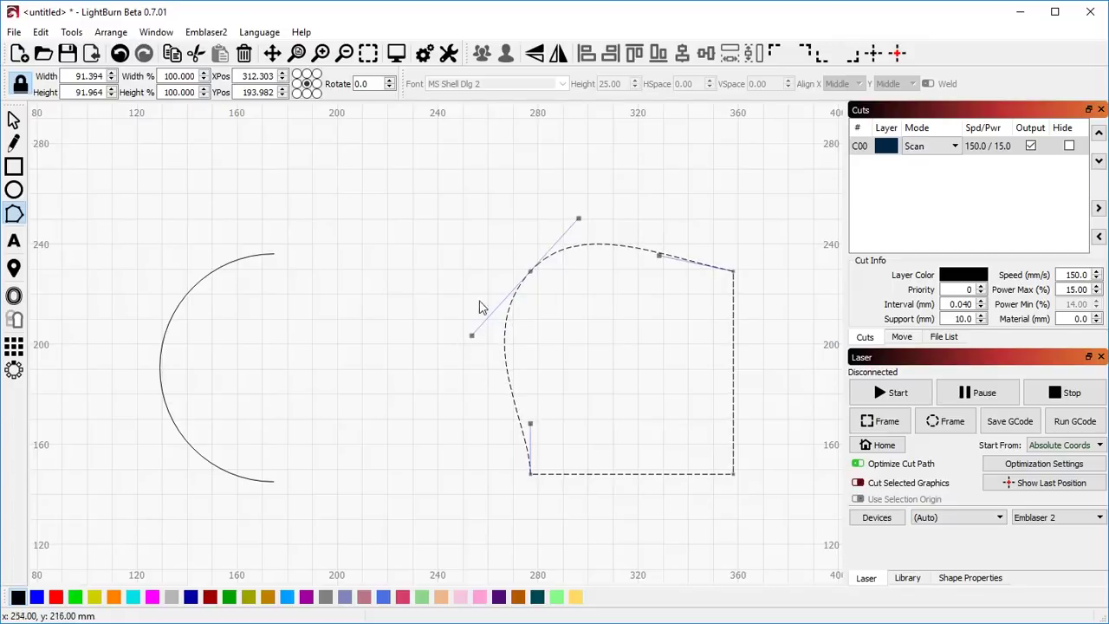
# Drag the Bézier handles around to try wavy left and top edges
pyautogui.moveTo(472, 337); pyautogui.dragTo(495, 364)
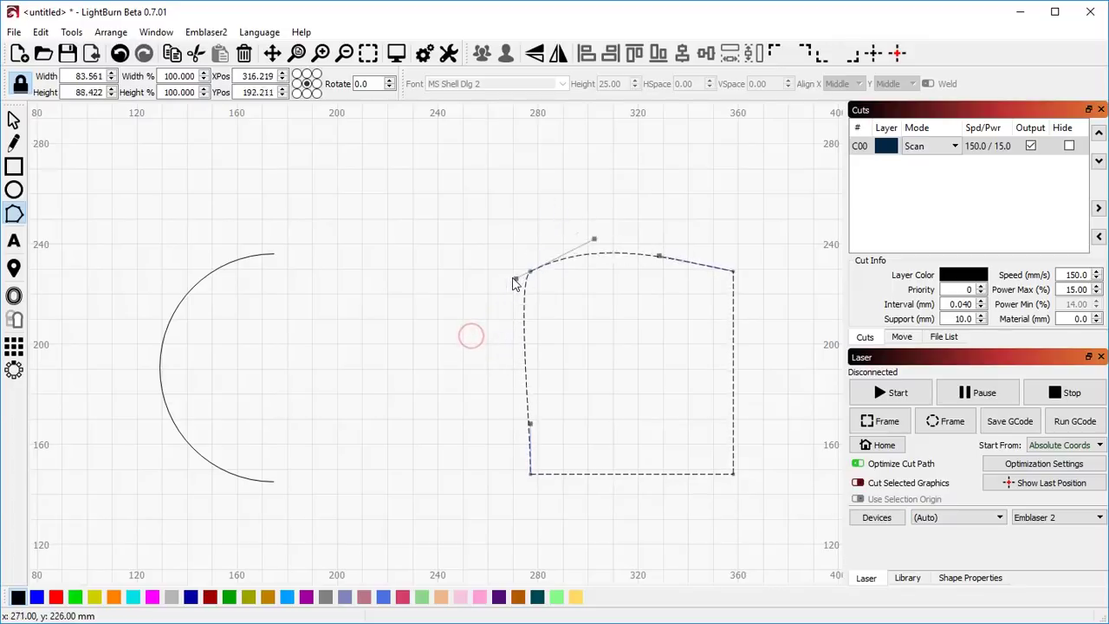
pyautogui.moveTo(513, 284); pyautogui.dragTo(473, 341)
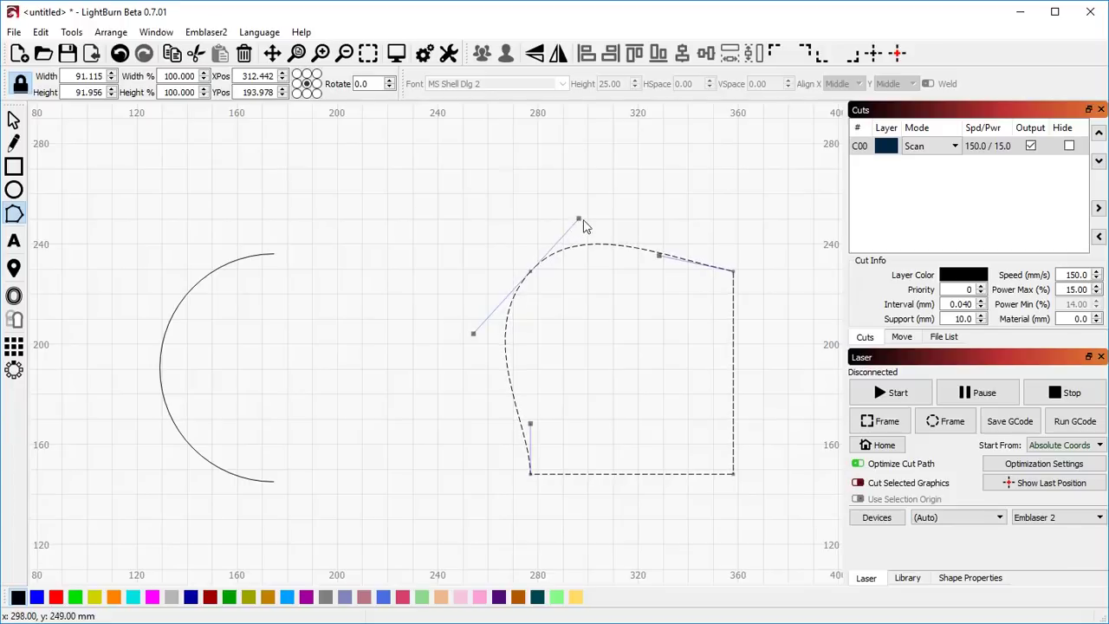
pyautogui.moveTo(473, 338); pyautogui.dragTo(556, 351)
pyautogui.moveTo(580, 223); pyautogui.dragTo(614, 316)
pyautogui.moveTo(658, 259); pyautogui.dragTo(651, 248)
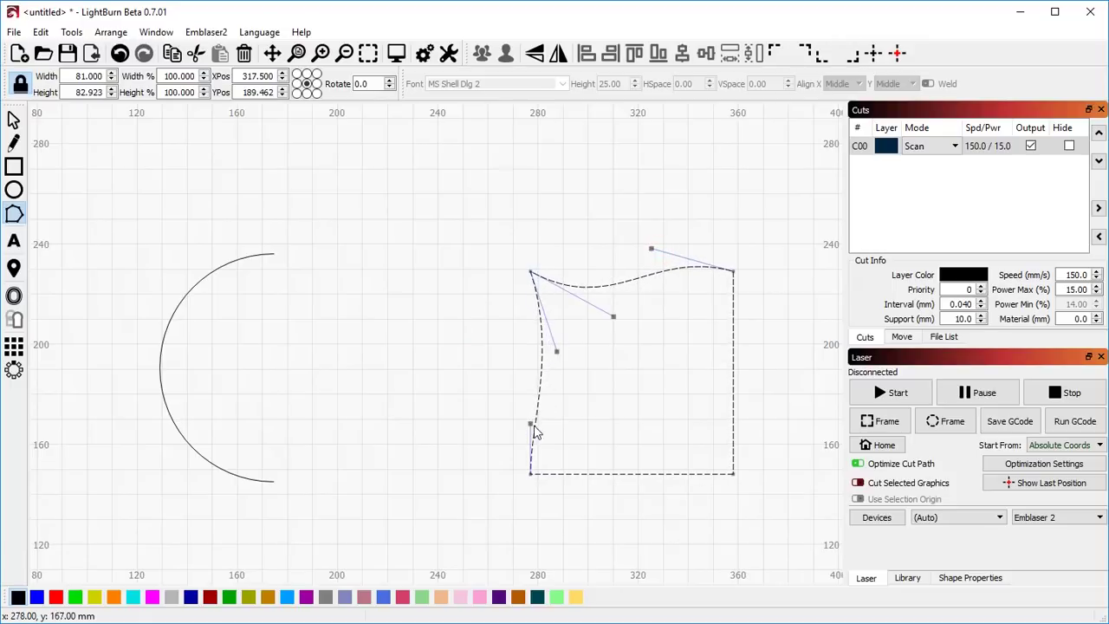
pyautogui.moveTo(532, 424); pyautogui.dragTo(564, 433)
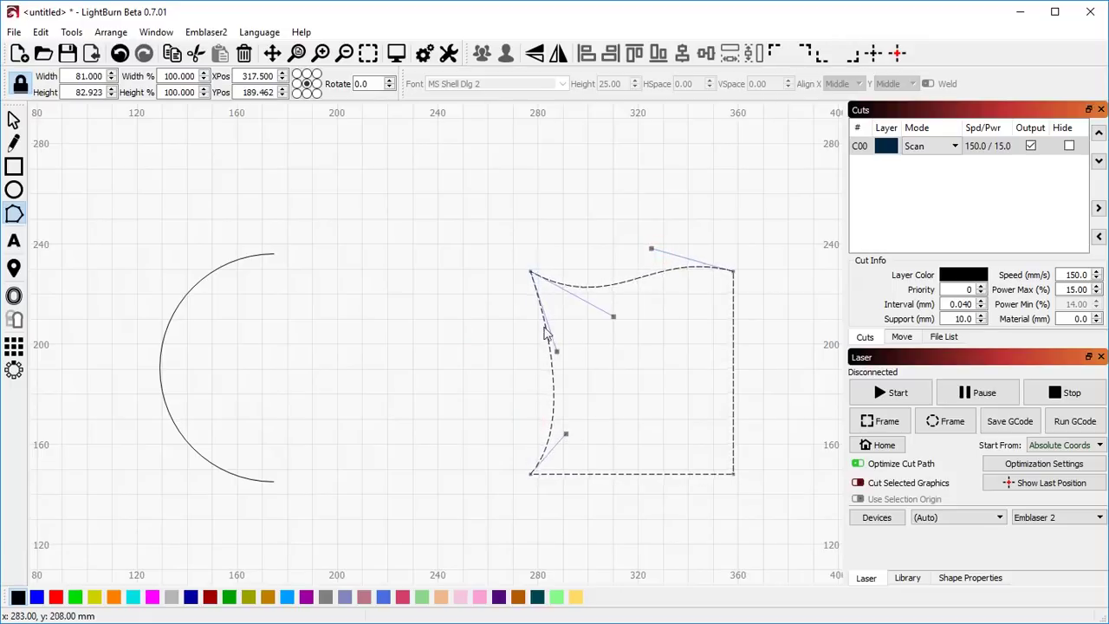
pyautogui.moveTo(555, 351); pyautogui.dragTo(583, 353)
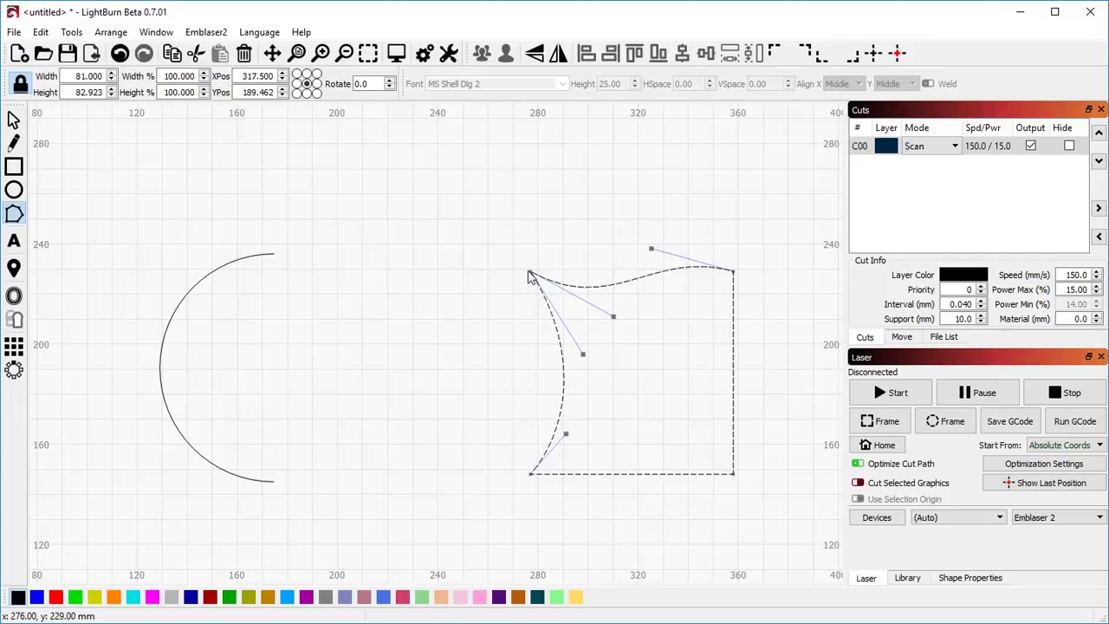
pyautogui.press('s')
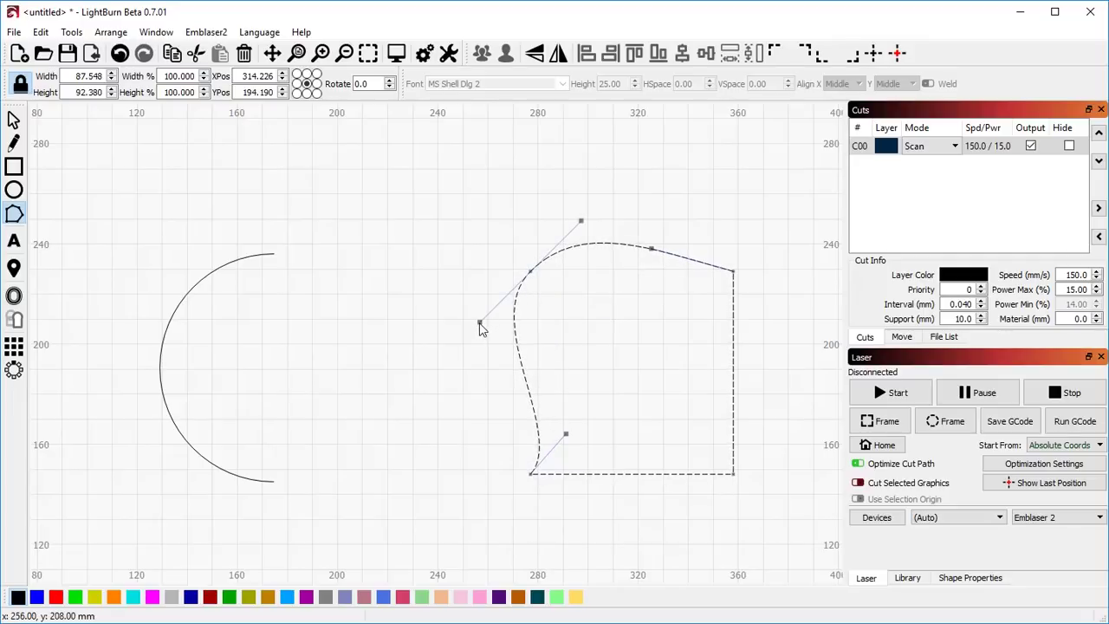
pyautogui.moveTo(480, 321); pyautogui.dragTo(555, 336)
pyautogui.moveTo(580, 222); pyautogui.dragTo(602, 304)
# Select the shape and undo the edits back to the plain 81 × 81 mm square
pyautogui.press('Escape')
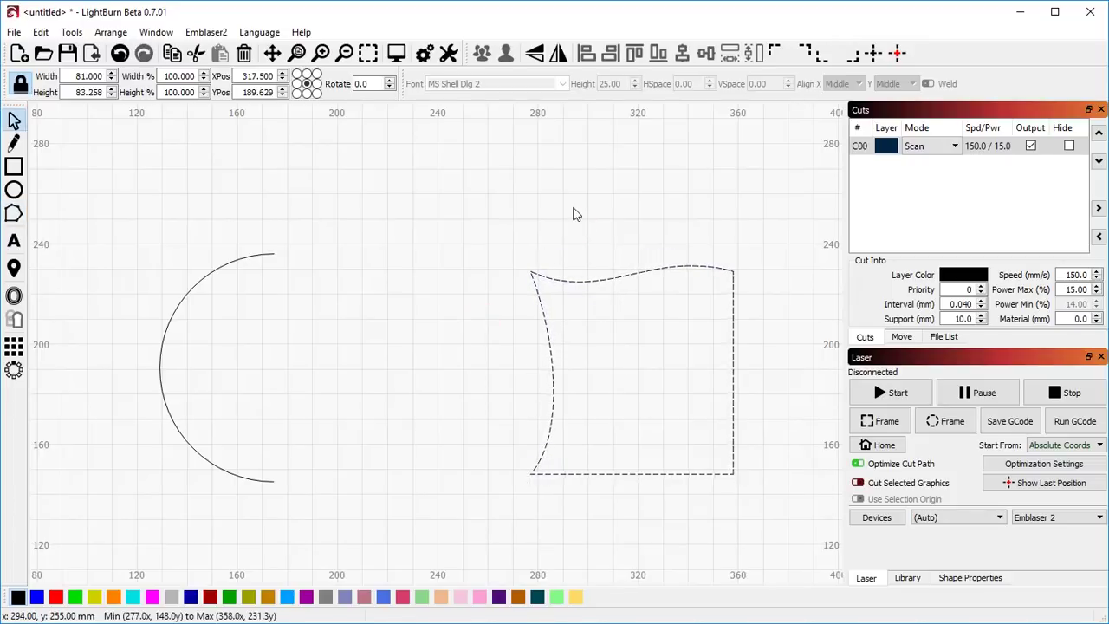
pyautogui.click(572, 208)
pyautogui.click(584, 317)
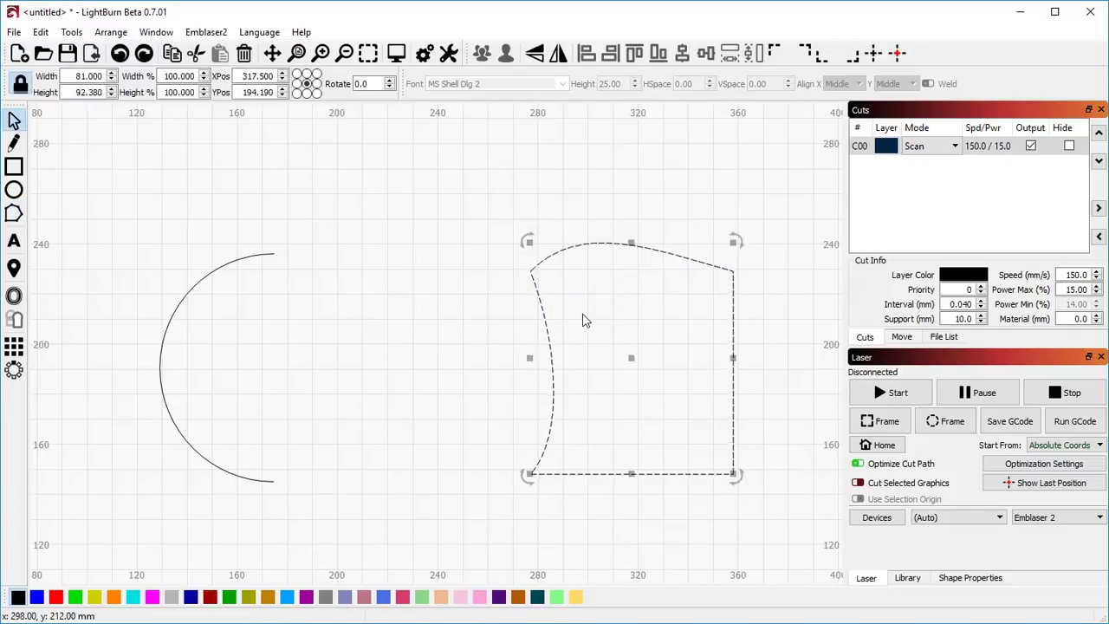
pyautogui.hotkey('ctrl', 'z')
pyautogui.hotkey('ctrl', 'z')
pyautogui.hotkey('ctrl', 'shift', 'z')
pyautogui.hotkey('ctrl', 'shift', 'z')
pyautogui.hotkey('ctrl', 'z')
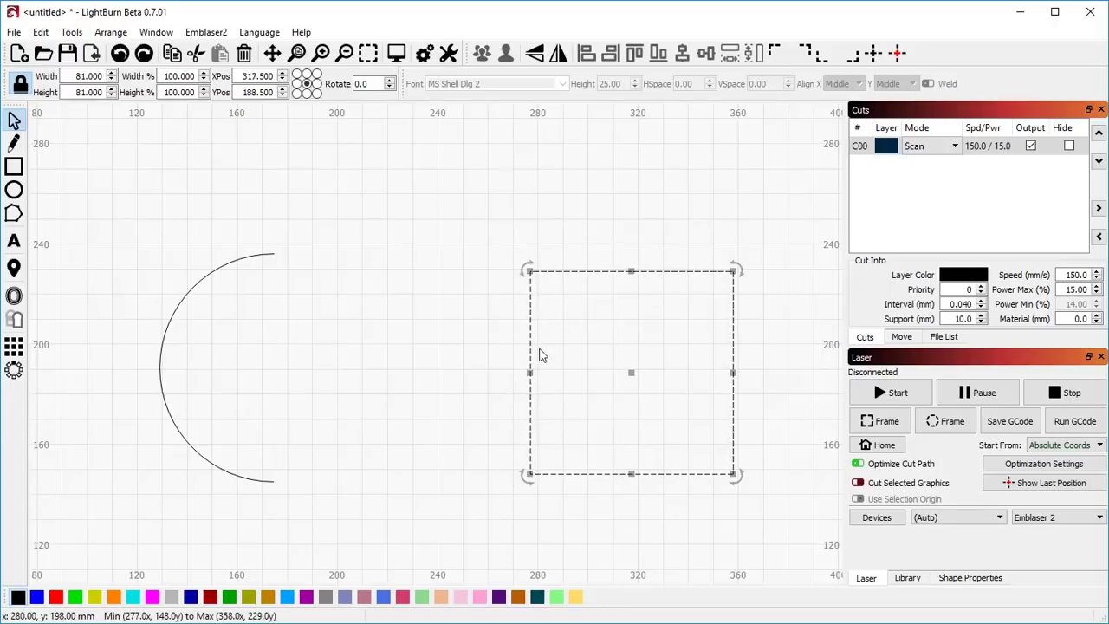
# Delete the square's left edge in Edit Nodes, cancelling a stray line afterwards
pyautogui.hotkey('ctrl', '`')
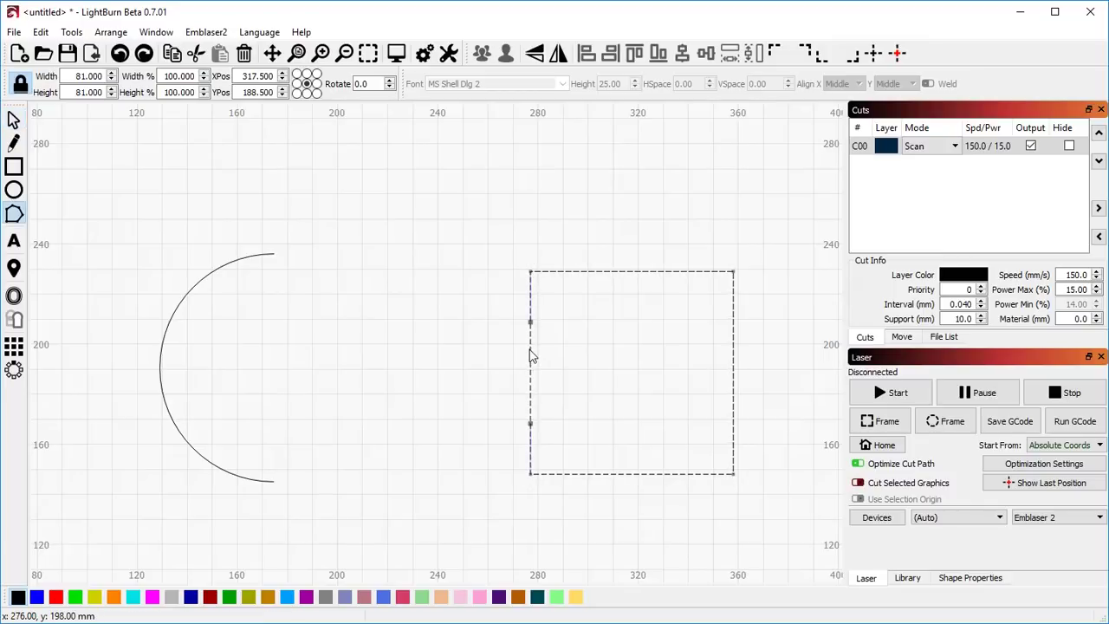
pyautogui.press('d')
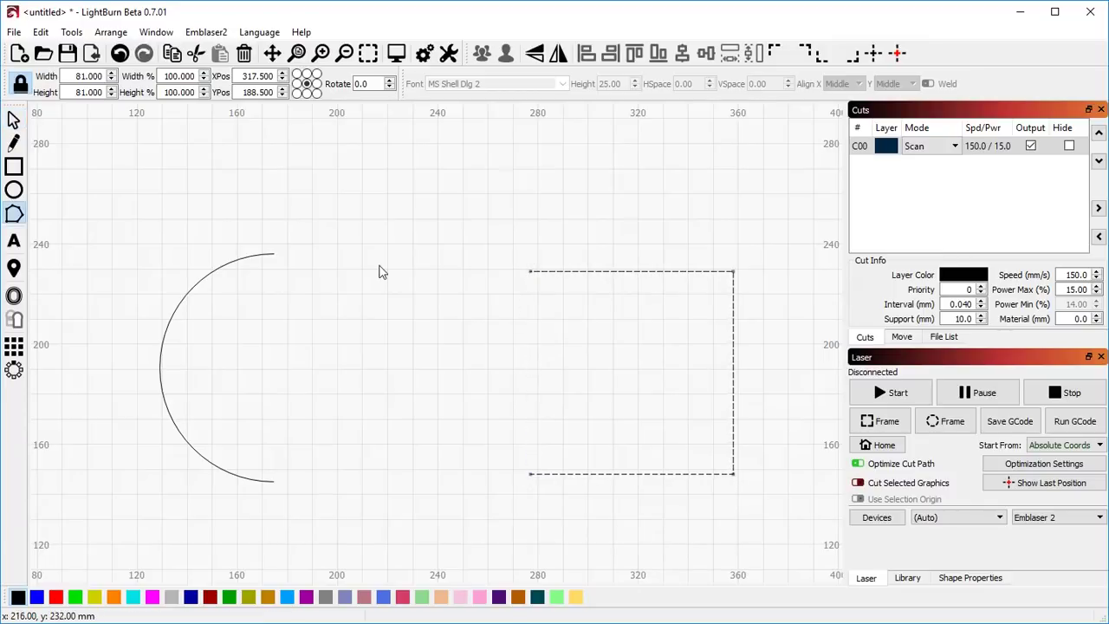
pyautogui.click(14, 144)
pyautogui.click(323, 258)
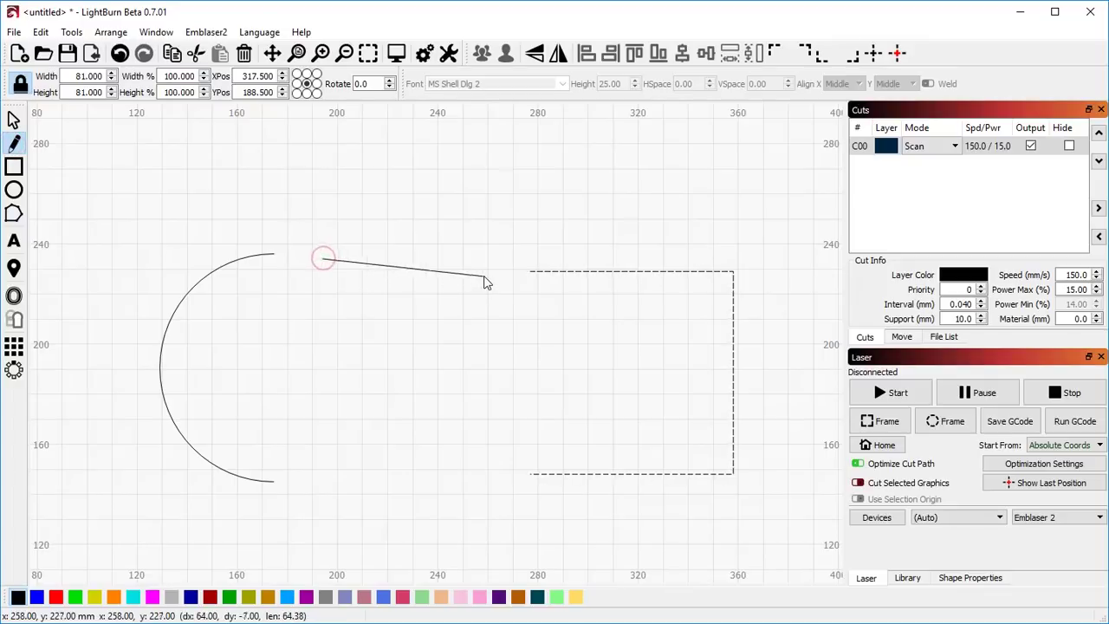
pyautogui.press('Escape')
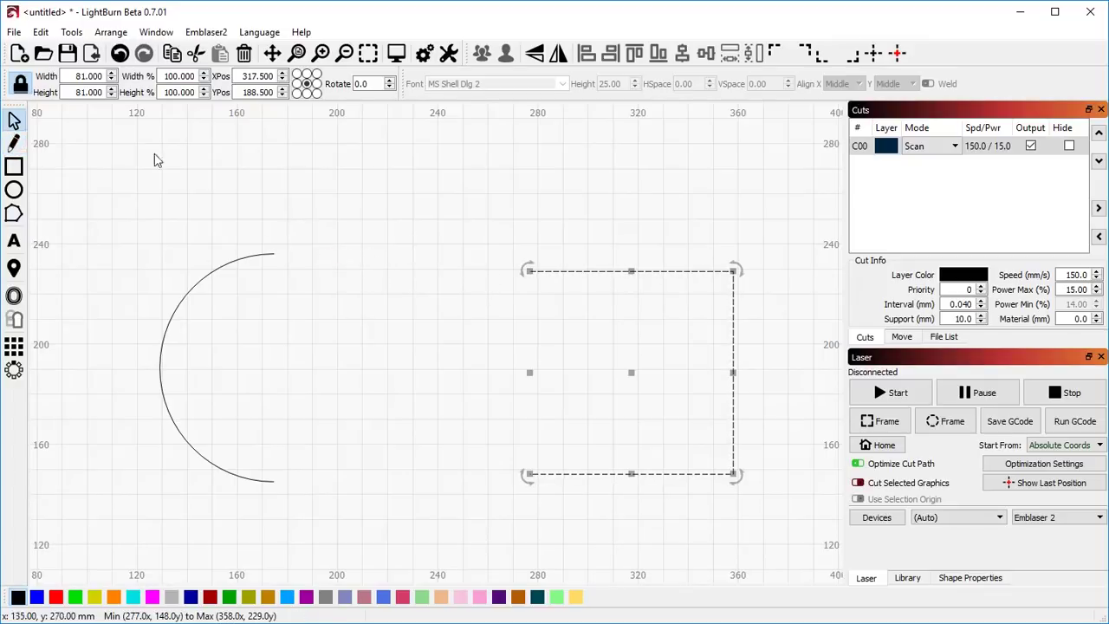
# Draw a straight line from the arc's top end to the square's top-left corner
pyautogui.click(14, 144)
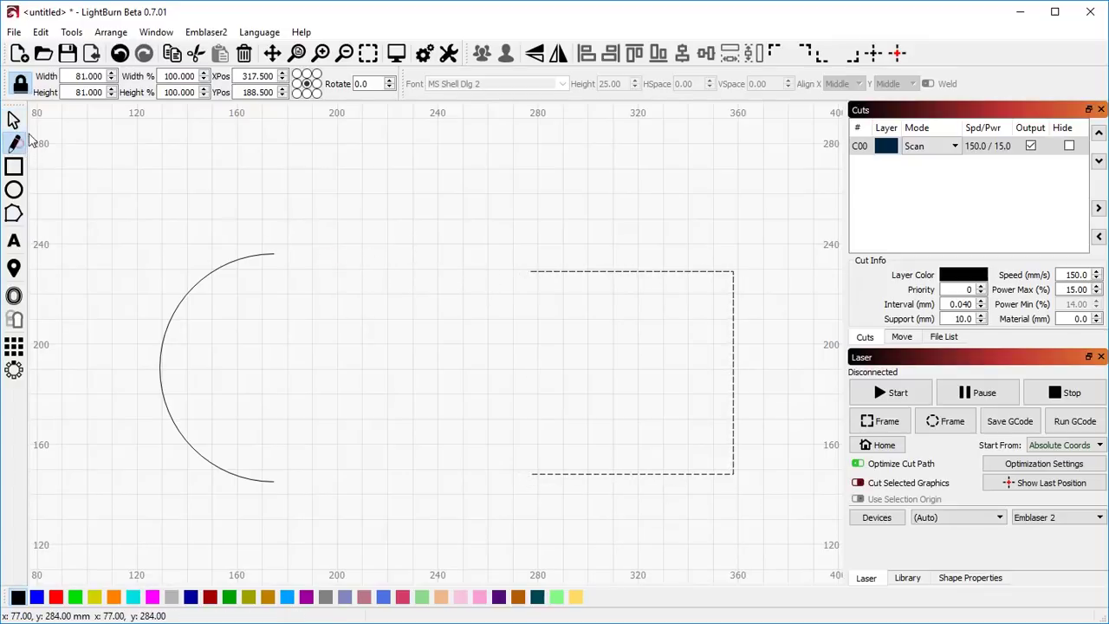
pyautogui.click(274, 255)
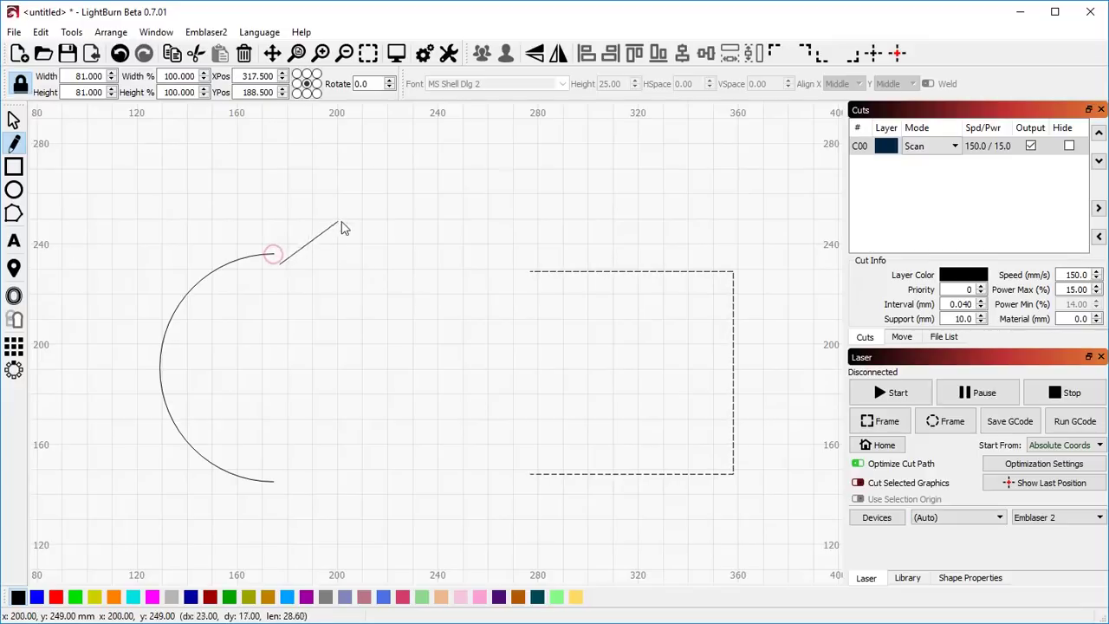
pyautogui.click(530, 272)
pyautogui.rightClick(455, 332)
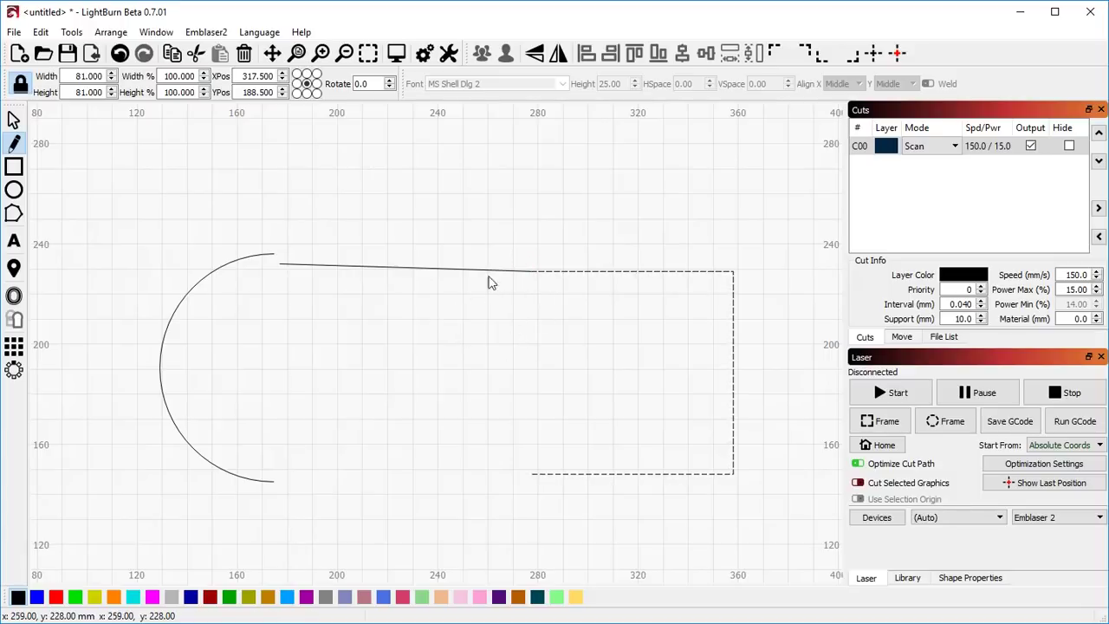
pyautogui.press('Escape')
# Select the new line and adjust its right end node
pyautogui.click(422, 269)
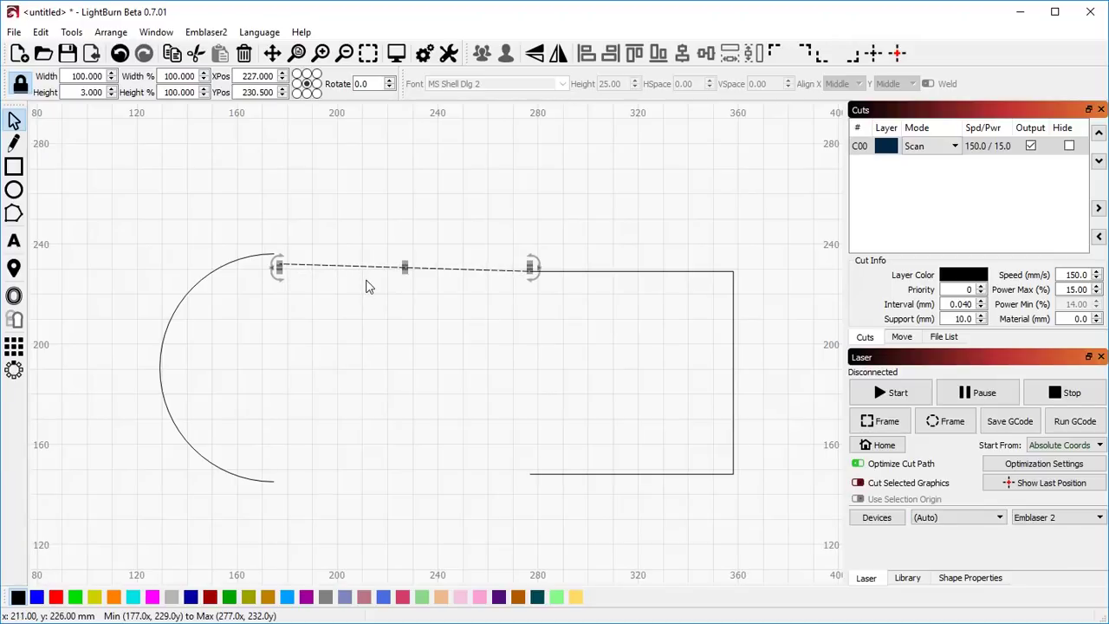
pyautogui.click(350, 309)
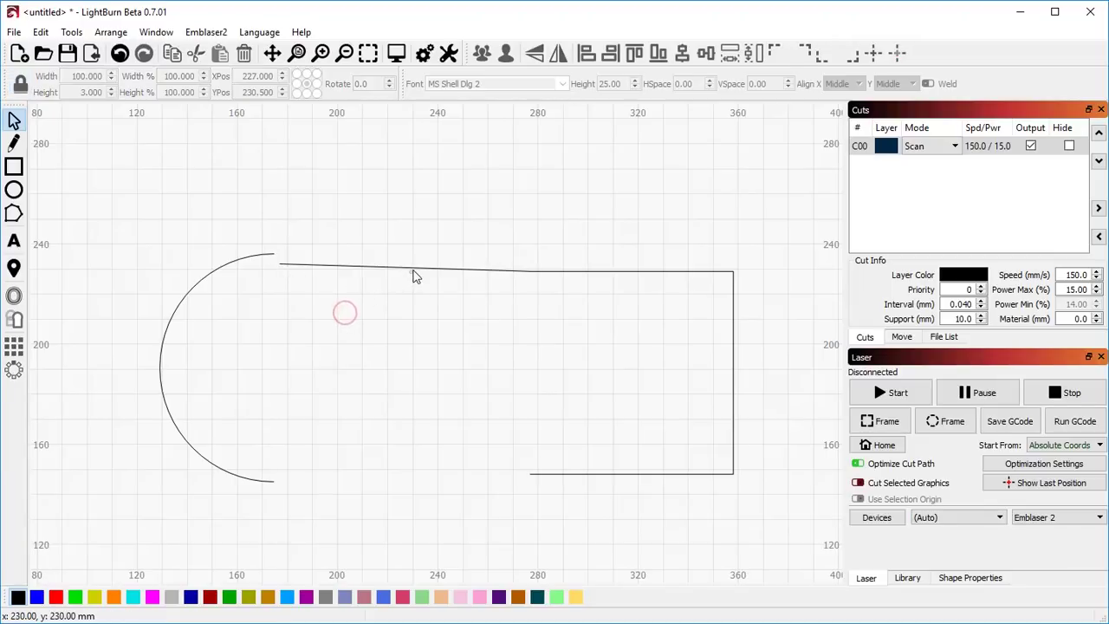
pyautogui.click(411, 270)
pyautogui.hotkey('ctrl', '`')
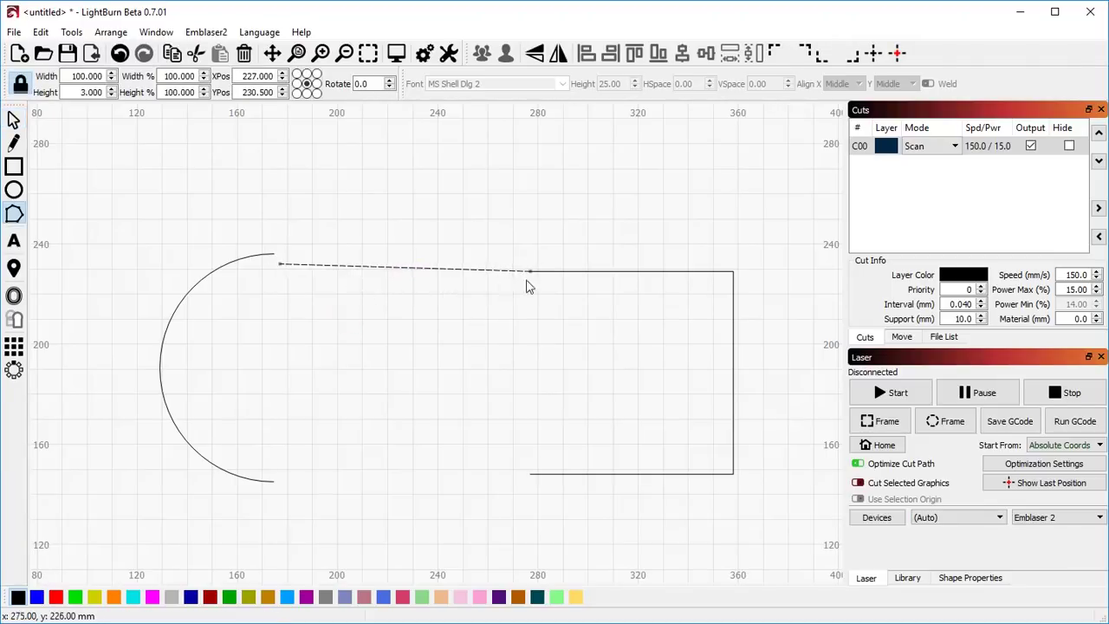
pyautogui.moveTo(523, 297); pyautogui.dragTo(503, 305)
# Drag the top and bottom line ends onto the arc's endpoints
pyautogui.click(41, 32)
pyautogui.moveTo(64, 36)
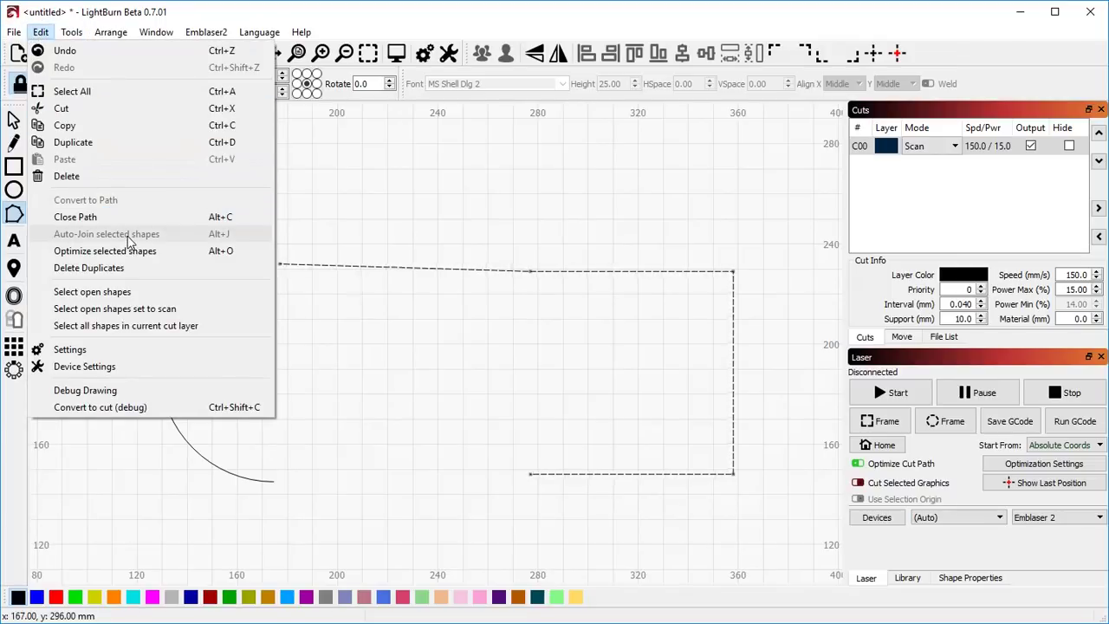
pyautogui.click(280, 267)
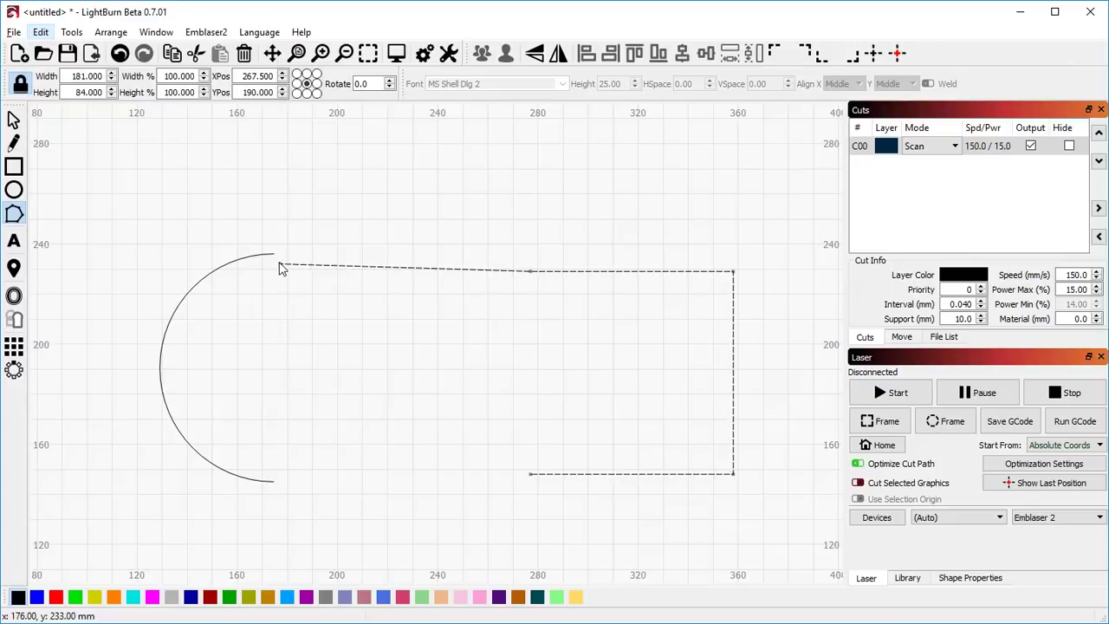
pyautogui.moveTo(280, 268)
pyautogui.mouseDown()
pyautogui.moveTo(299, 265)
pyautogui.moveTo(274, 257)
pyautogui.mouseUp()
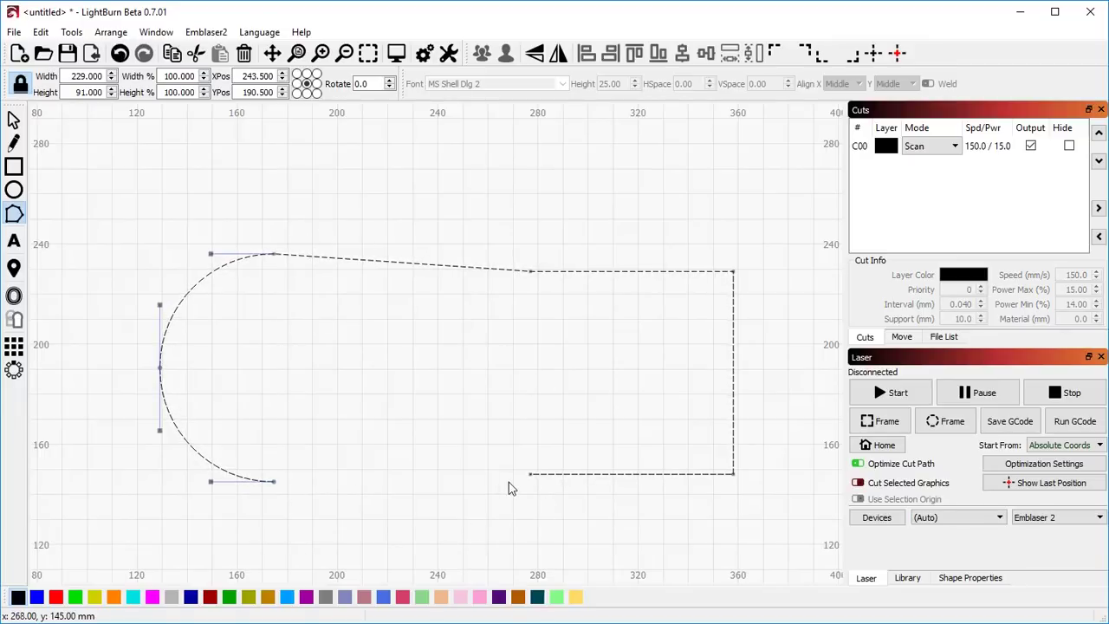
pyautogui.moveTo(533, 480); pyautogui.dragTo(295, 477)
# Undo the joins and lines, then marquee-select and delete the square
pyautogui.hotkey('ctrl', 'z')
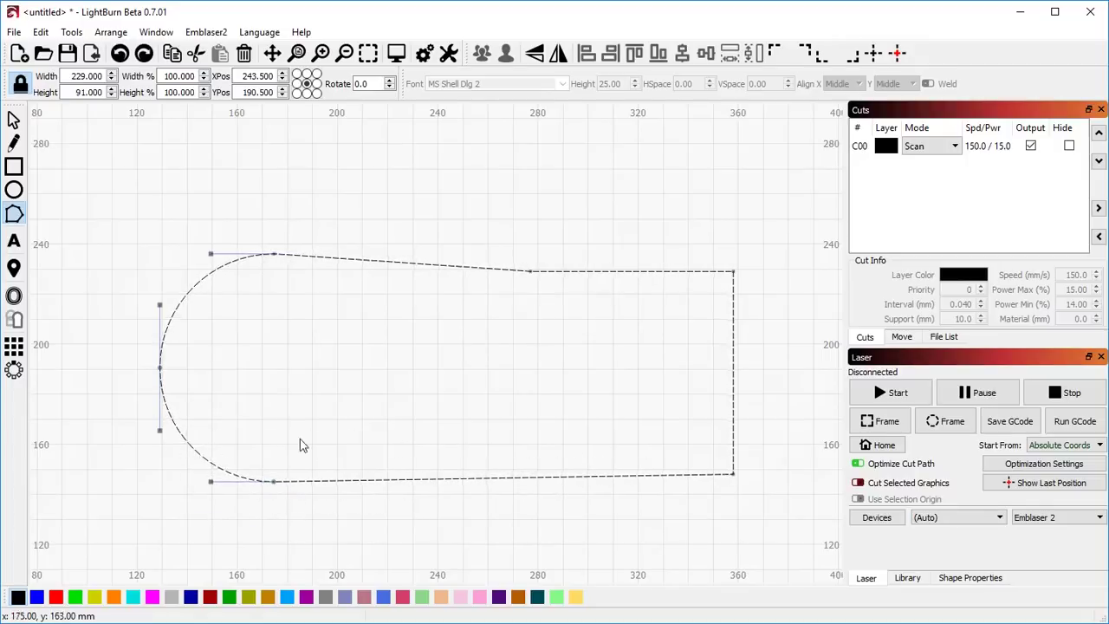
pyautogui.hotkey('ctrl', 'z')
pyautogui.hotkey('ctrl', 'z')
pyautogui.press('Escape')
pyautogui.moveTo(457, 241); pyautogui.dragTo(754, 504)
pyautogui.press('Delete')
# Delete the leftover arc and draw a new circle with the E shortcut
pyautogui.moveTo(121, 250); pyautogui.dragTo(421, 518)
pyautogui.press('Delete')
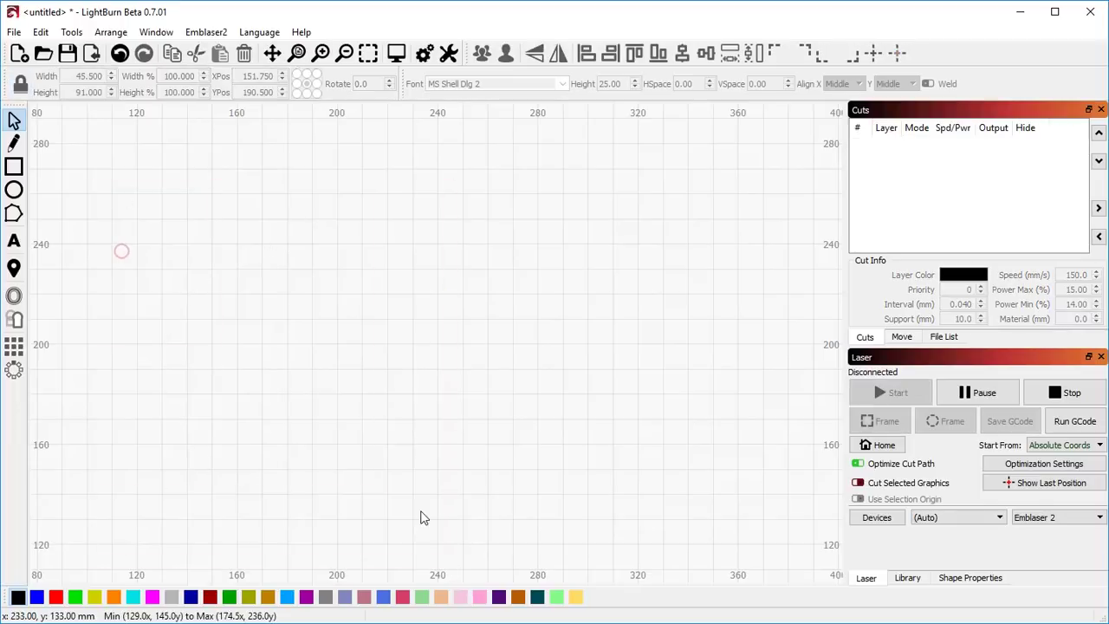
pyautogui.press('e')
pyautogui.moveTo(232, 312); pyautogui.dragTo(432, 311)
pyautogui.press('Escape')
pyautogui.click(285, 314)
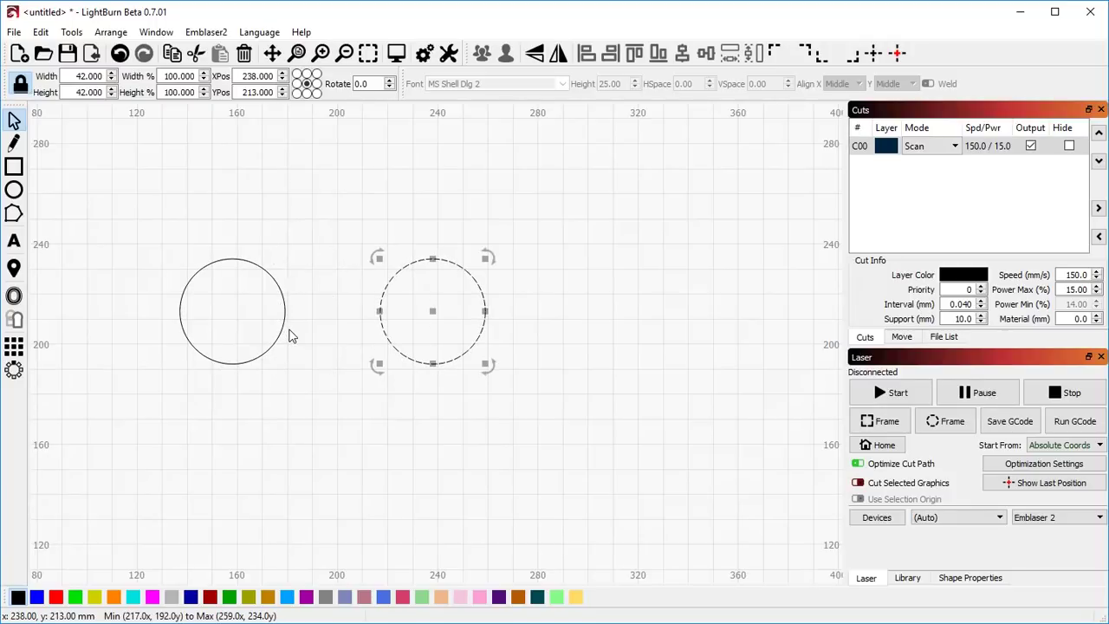
# Select both circles, apply an Edit menu command, and enter Edit Nodes to trim their inner halves
pyautogui.click(285, 310)
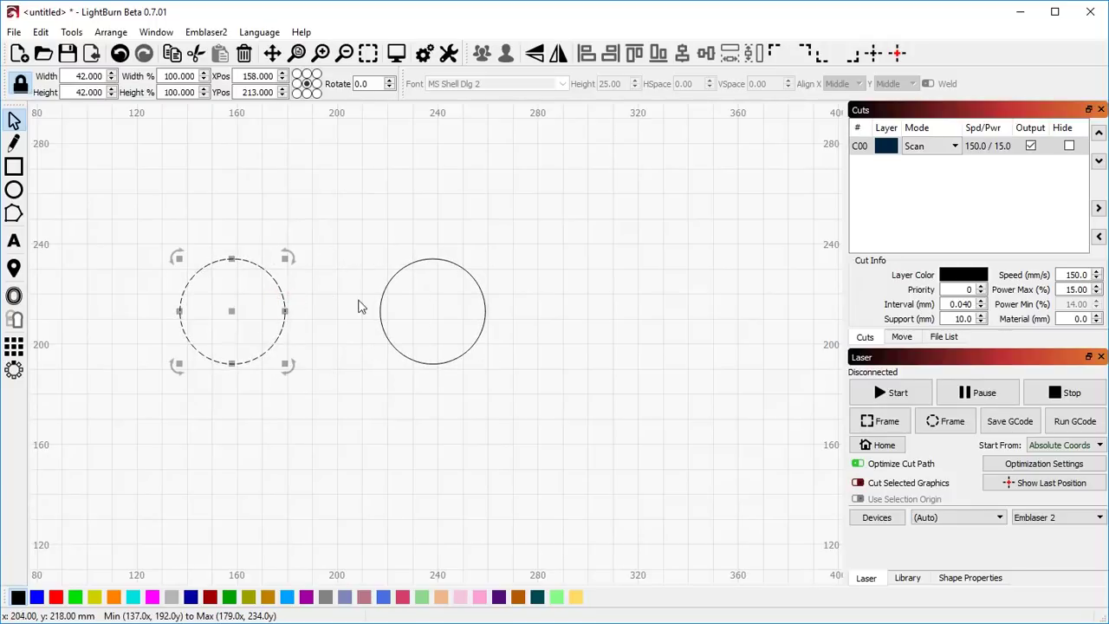
pyautogui.keyDown('shift'); pyautogui.click(387, 290); pyautogui.keyUp('shift')
pyautogui.click(41, 32)
pyautogui.click(97, 208)
pyautogui.hotkey('ctrl', '`')
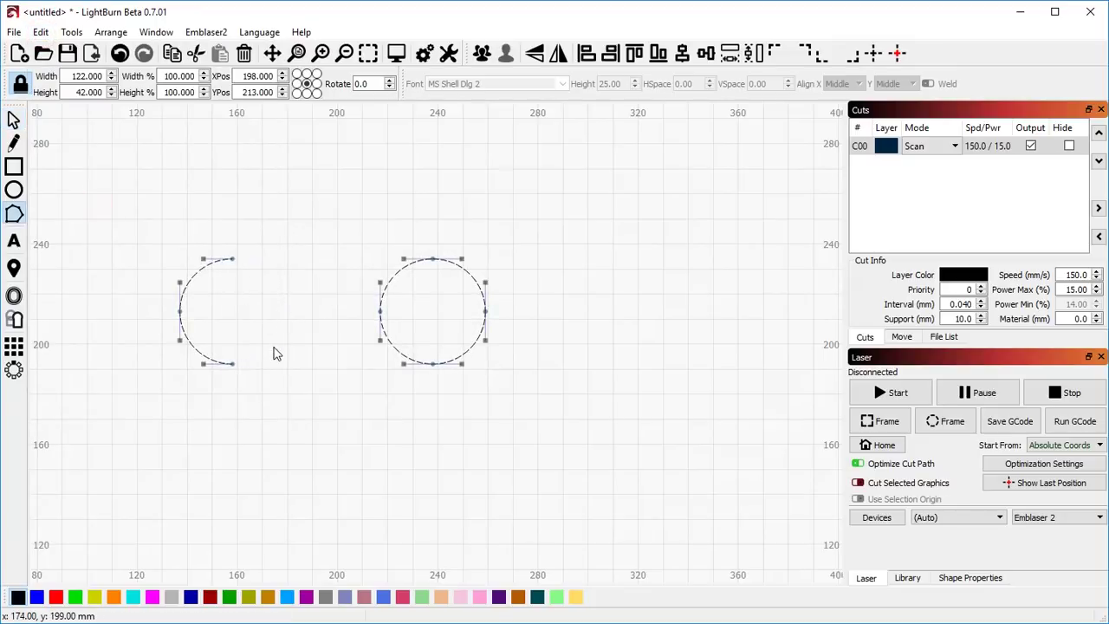
# Draw straight top and bottom lines between the two end arcs
pyautogui.click(13, 144)
pyautogui.click(264, 265)
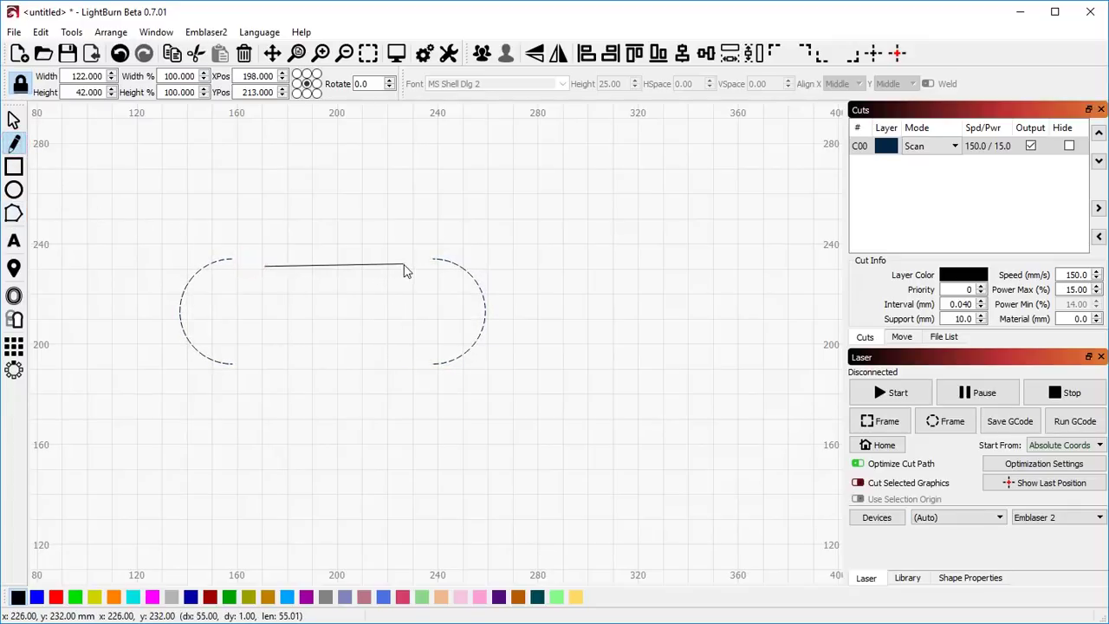
pyautogui.click(403, 263)
pyautogui.rightClick(291, 371)
pyautogui.click(260, 364)
pyautogui.click(412, 363)
pyautogui.rightClick(412, 364)
# Drag the line ends onto the arcs to close the 122 × 42 mm slot
pyautogui.hotkey('ctrl', '`')
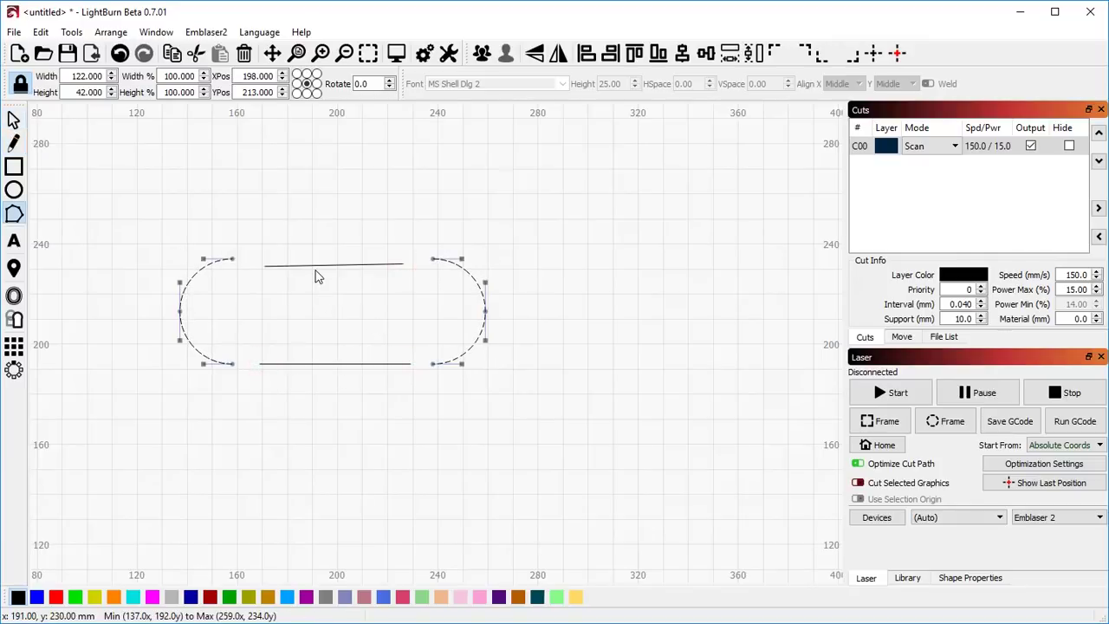
pyautogui.click(318, 267)
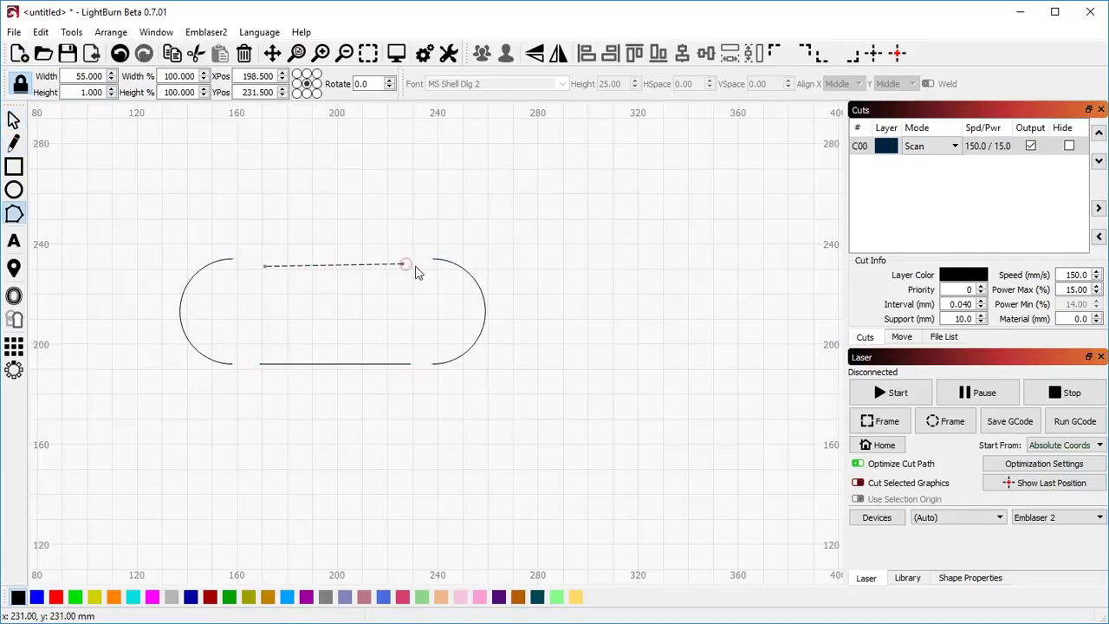
pyautogui.moveTo(403, 263); pyautogui.dragTo(433, 259)
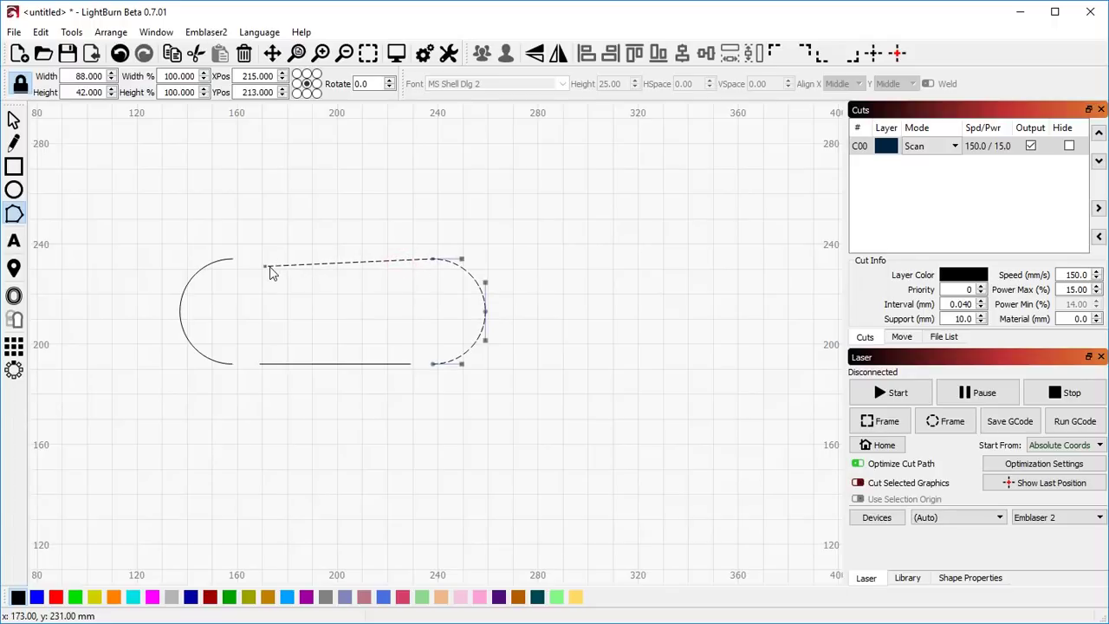
pyautogui.moveTo(264, 268); pyautogui.dragTo(233, 260)
pyautogui.click(260, 364)
pyautogui.moveTo(260, 364); pyautogui.dragTo(238, 365)
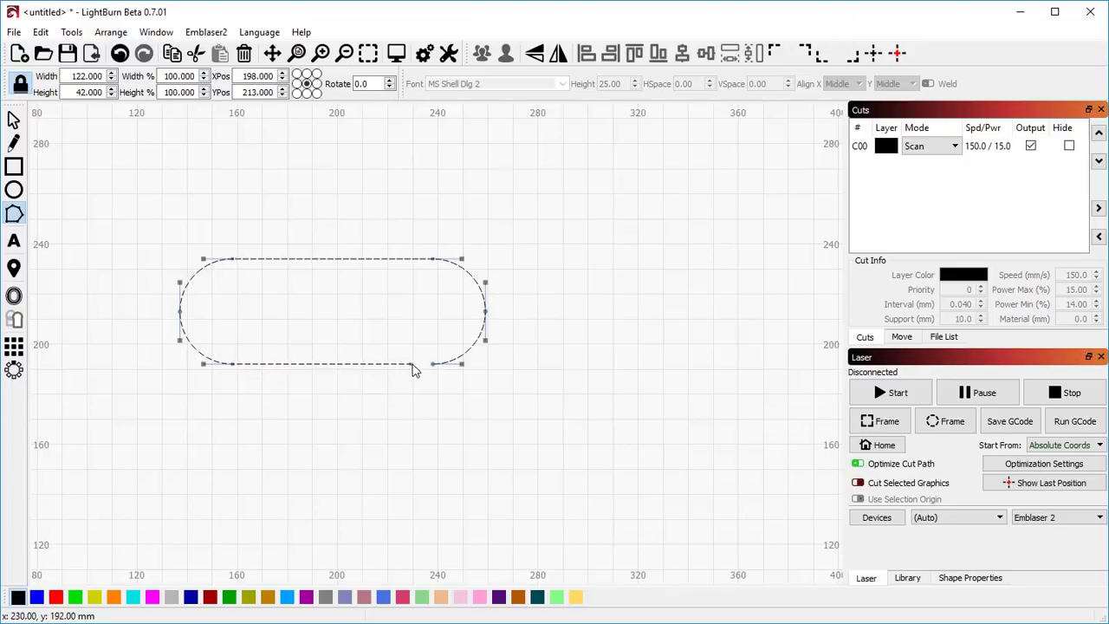
pyautogui.press('Escape')
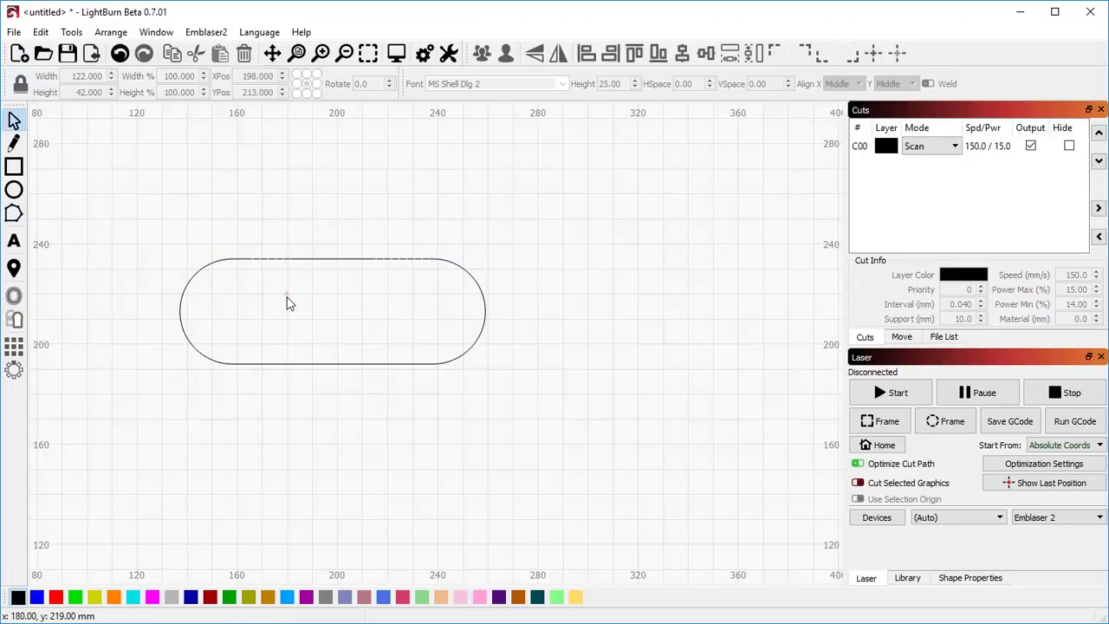
# Select the slot and preview its laser job with Alt+P, then close the preview
pyautogui.click(275, 258)
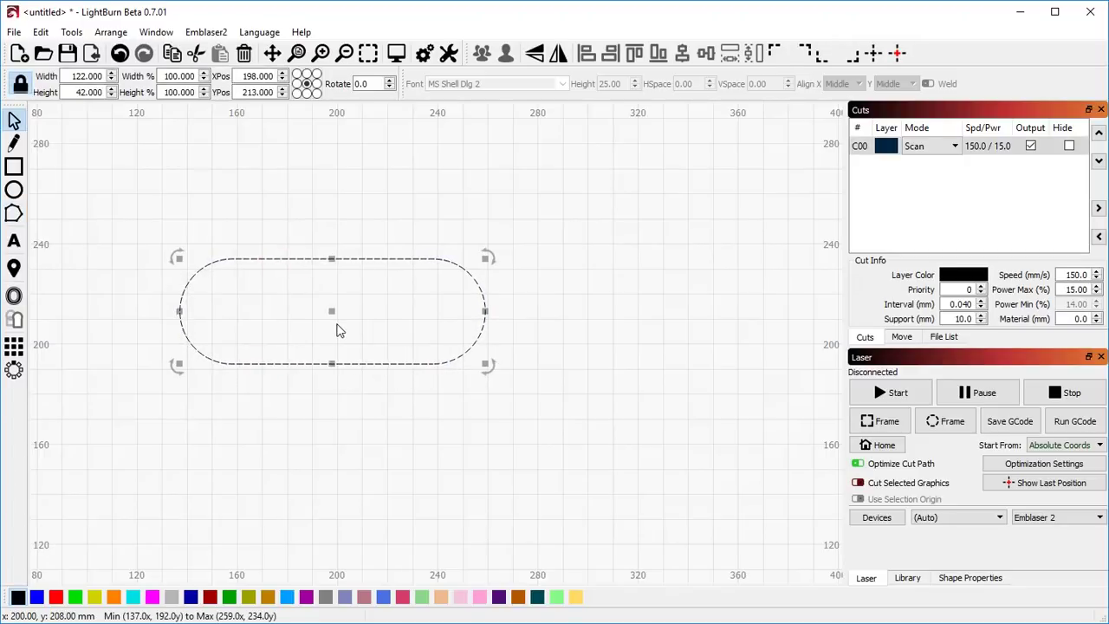
pyautogui.hotkey('alt', 'p')
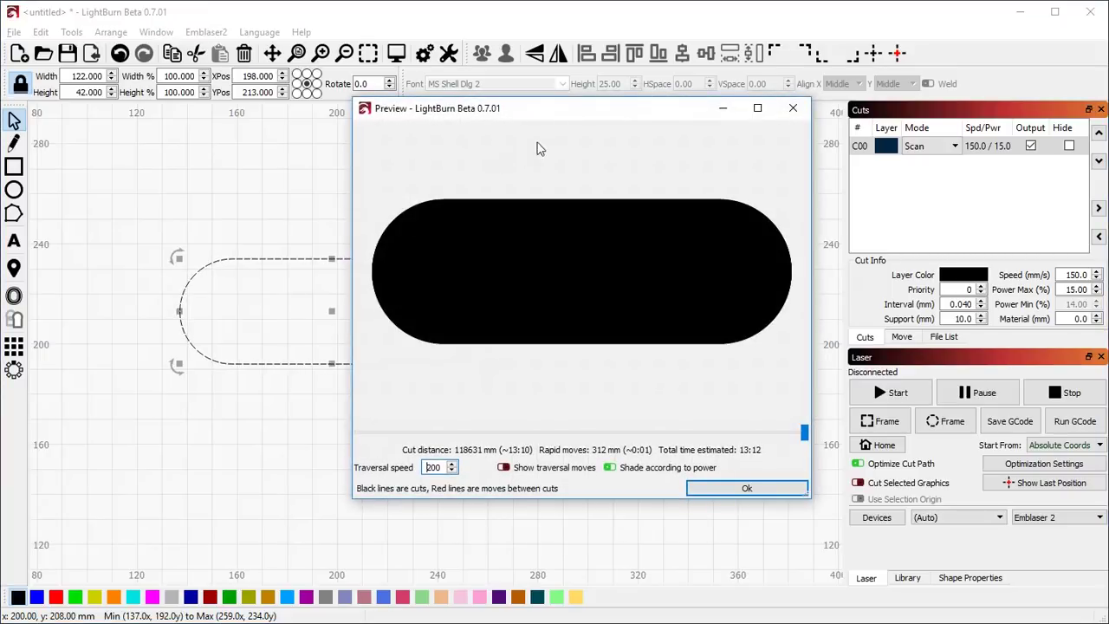
pyautogui.moveTo(528, 113); pyautogui.dragTo(682, 174)
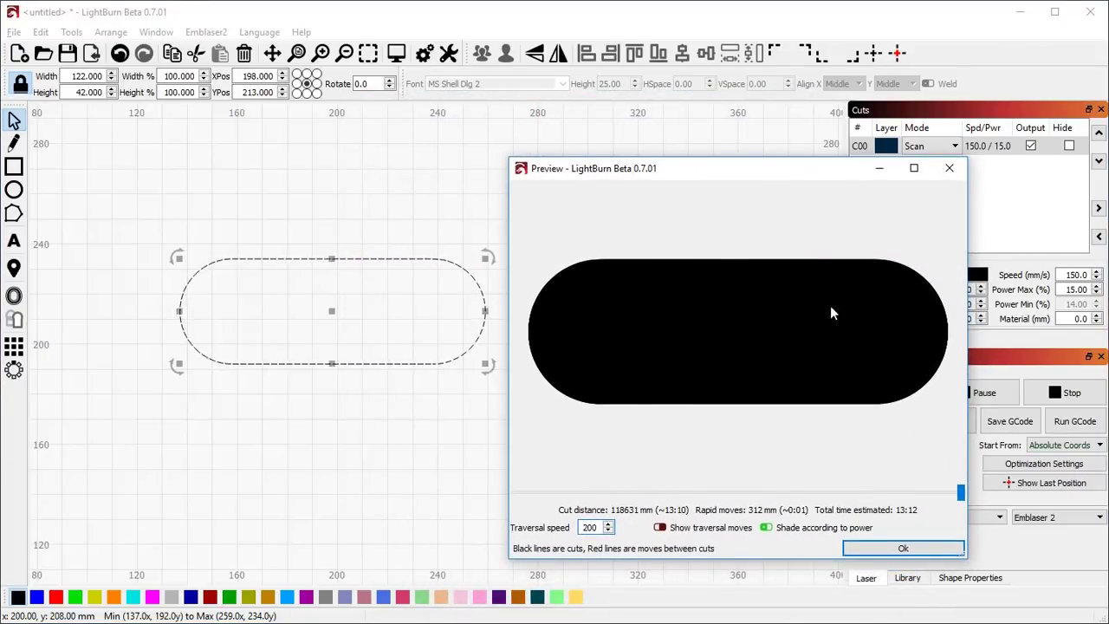
pyautogui.click(895, 547)
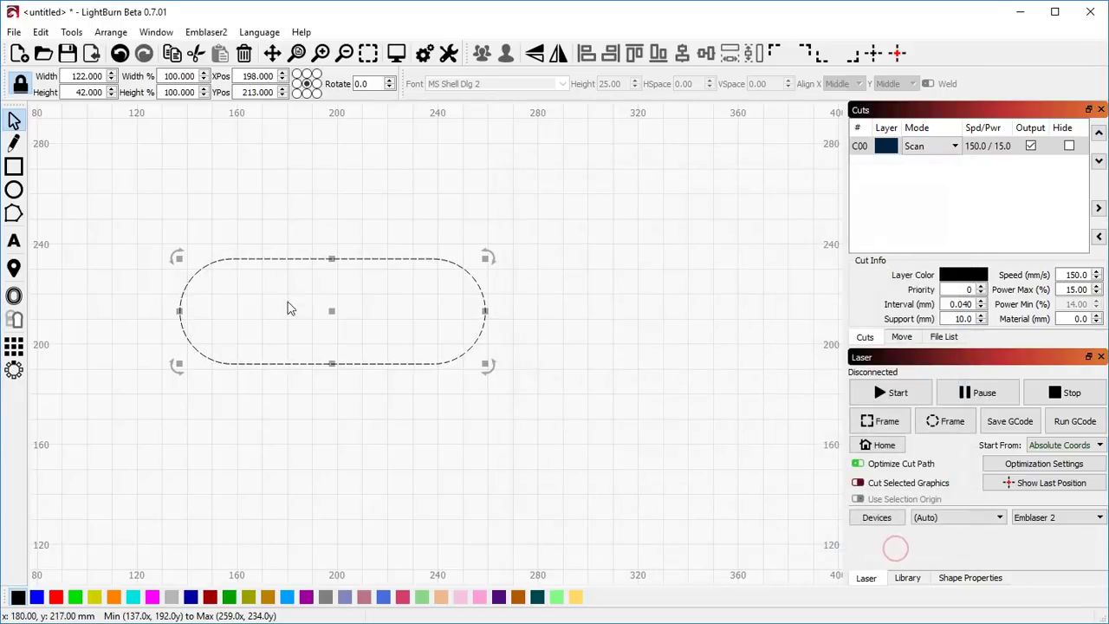
# Show the slot's nodes, return to selection, and deselect it
pyautogui.hotkey('ctrl', '`')
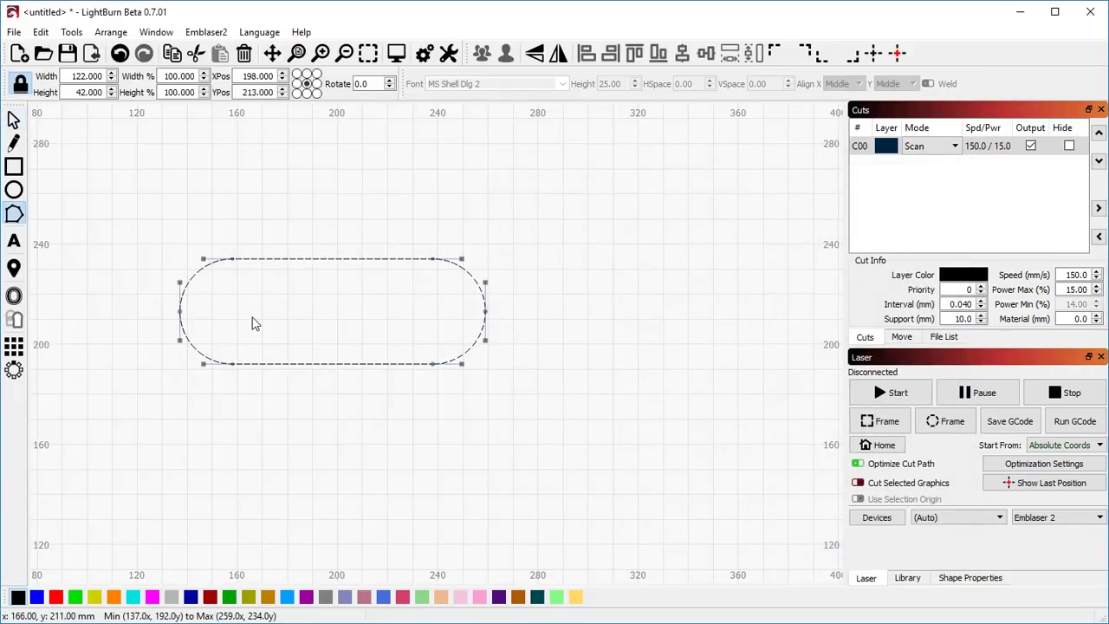
pyautogui.press('Escape')
pyautogui.click(235, 208)
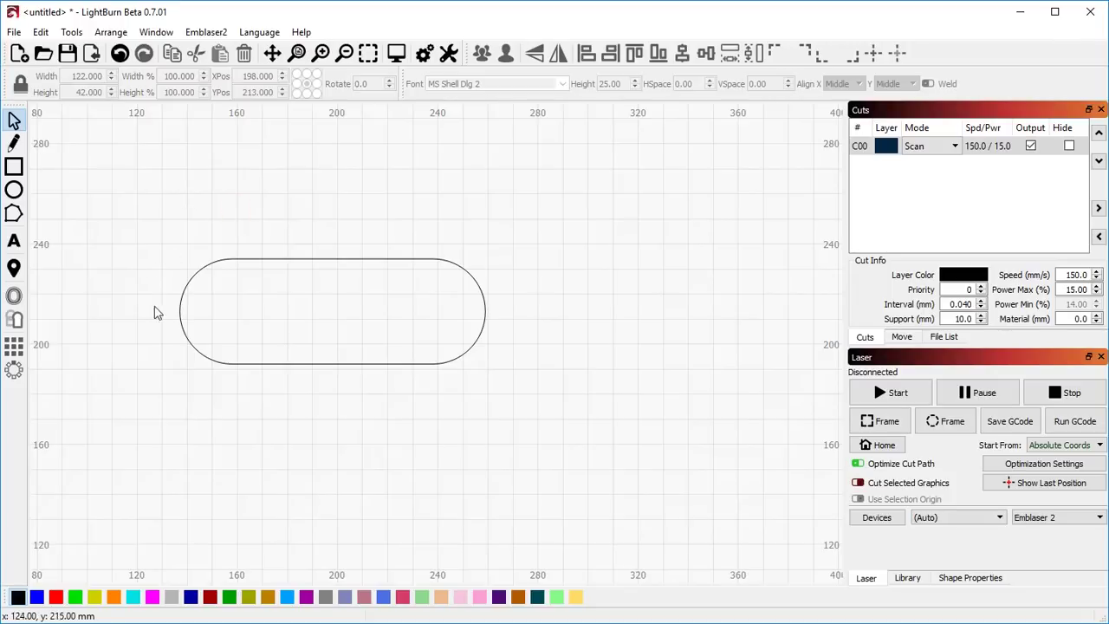
# Switch layer C00 from Scan to Cut mode in the Cuts list
pyautogui.scroll(2, 147, 303)
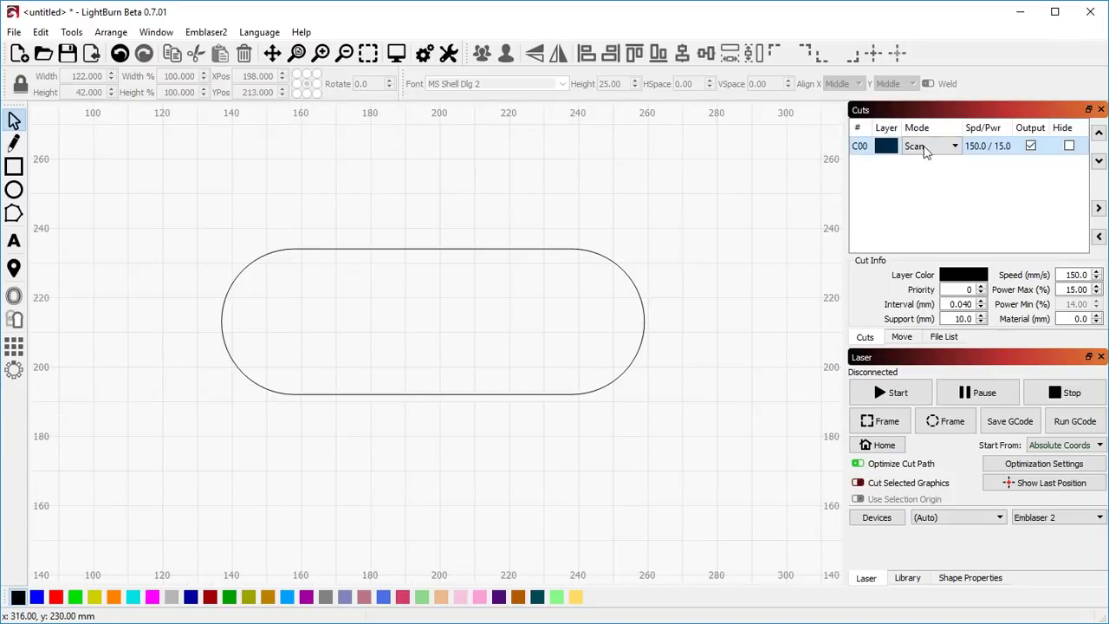
pyautogui.click(926, 150)
pyautogui.click(922, 170)
# Enable Perforation Mode on C00 with a 2.00 mm cut and 1.00 mm skip
pyautogui.doubleClick(865, 149)
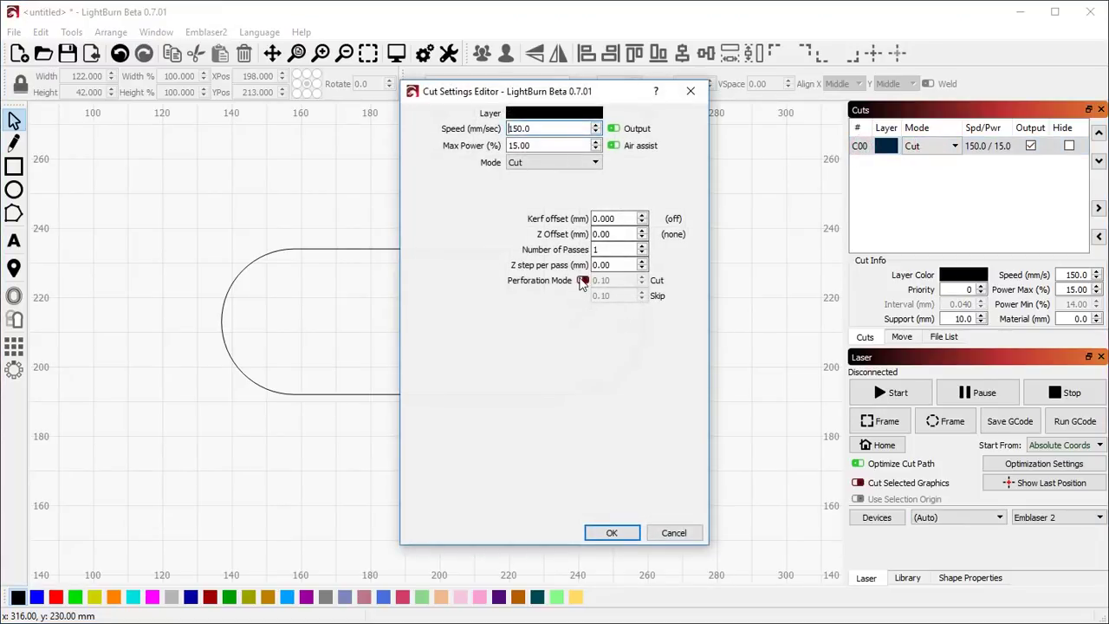
pyautogui.moveTo(534, 92); pyautogui.dragTo(800, 117)
pyautogui.click(849, 305)
pyautogui.doubleClick(882, 304)
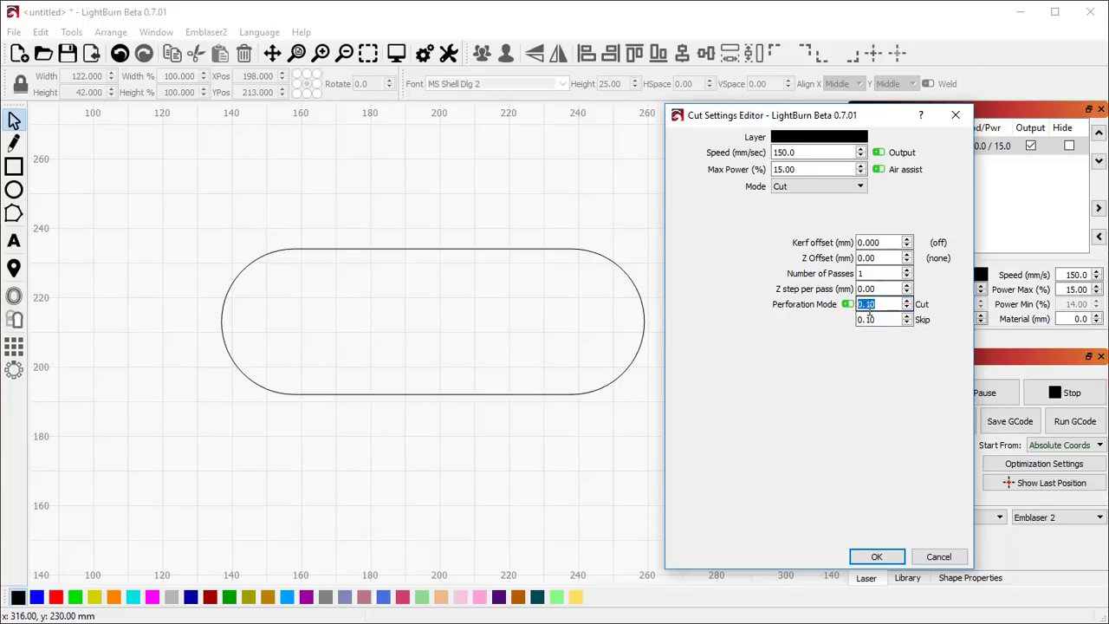
pyautogui.press('Tab')
pyautogui.write('2')
pyautogui.press('Tab')
pyautogui.click(860, 320)
pyautogui.click(882, 304)
pyautogui.click(882, 318)
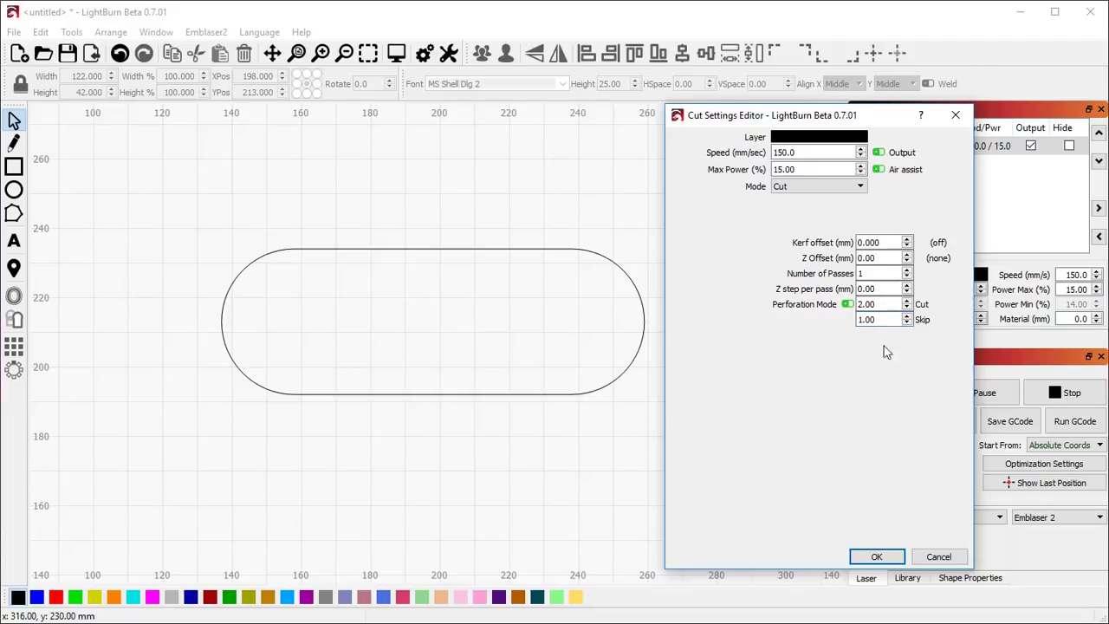
pyautogui.click(873, 556)
pyautogui.hotkey('alt', 'p')
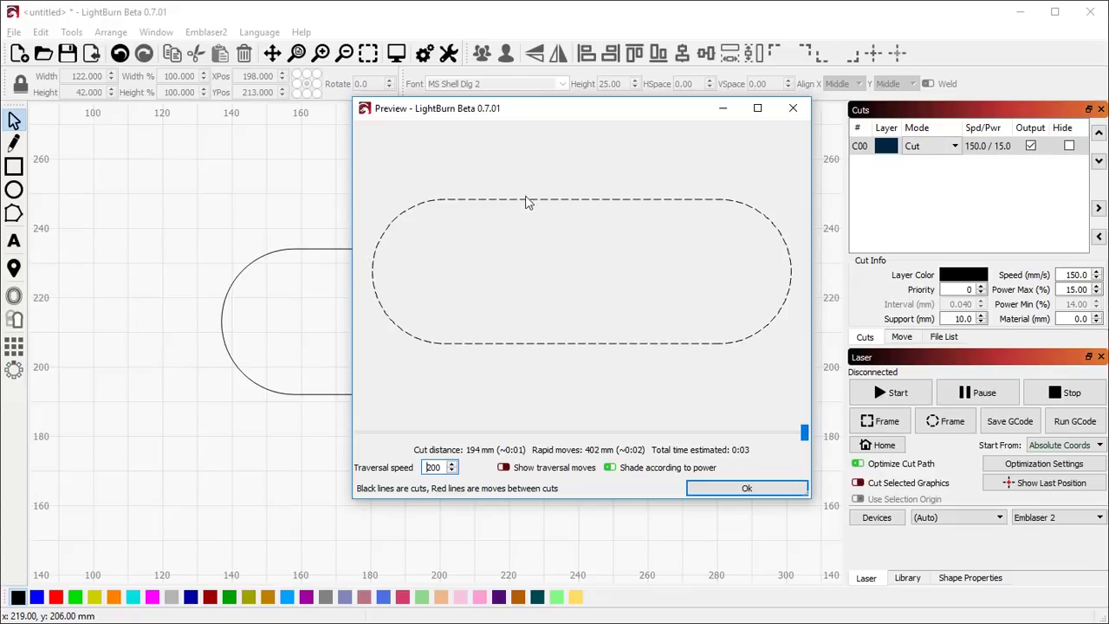
pyautogui.scroll(5, 617, 213)
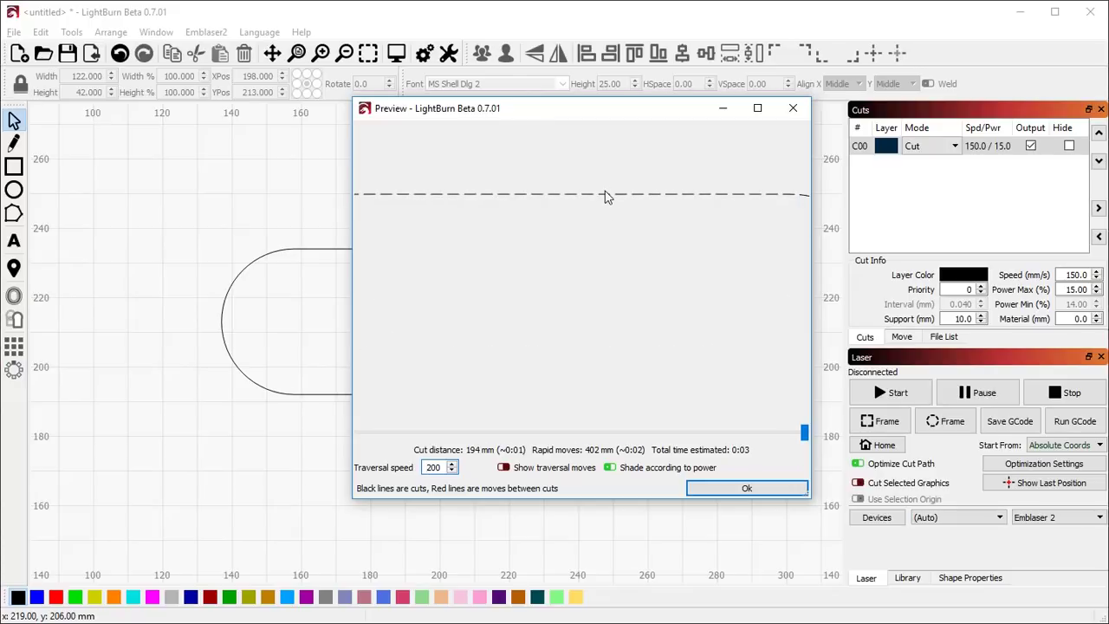
pyautogui.scroll(-5, 610, 196)
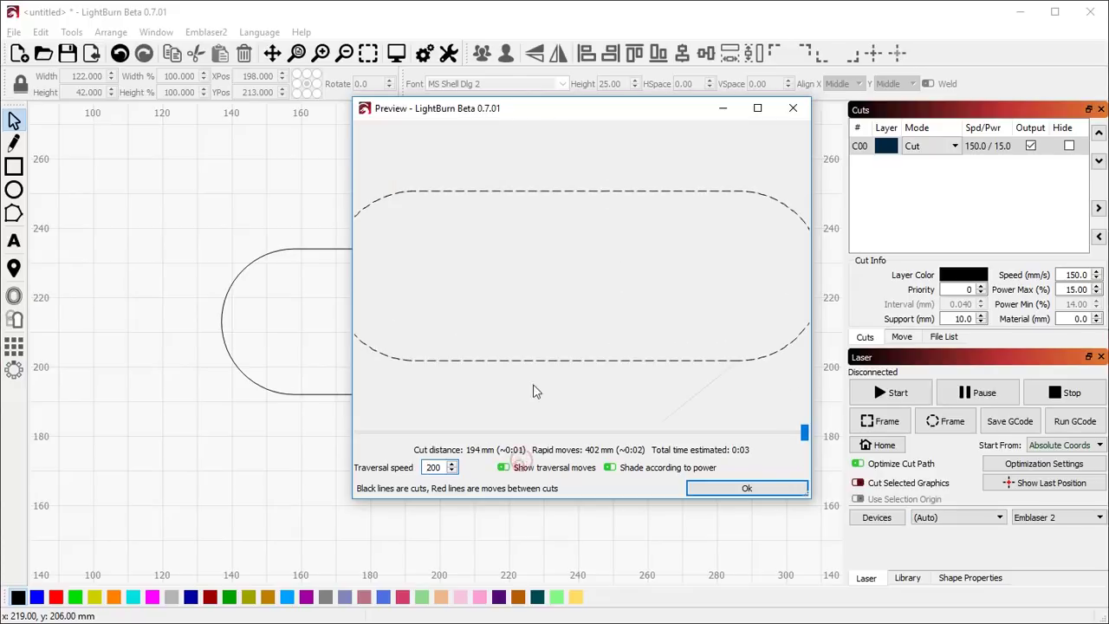
pyautogui.moveTo(535, 392); pyautogui.dragTo(496, 227)
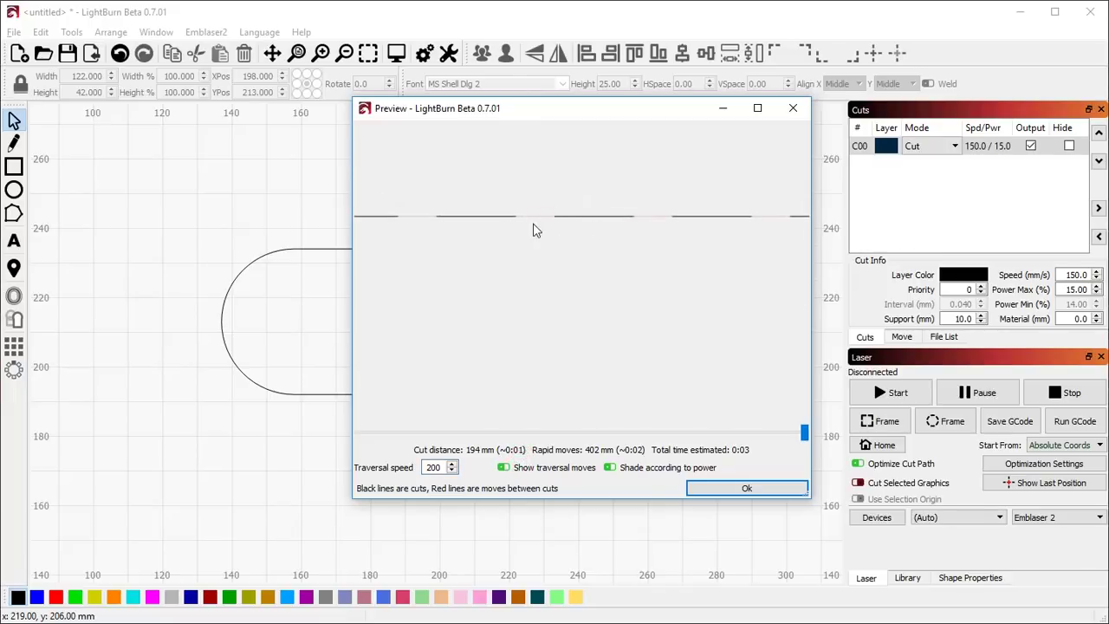
pyautogui.press('Escape')
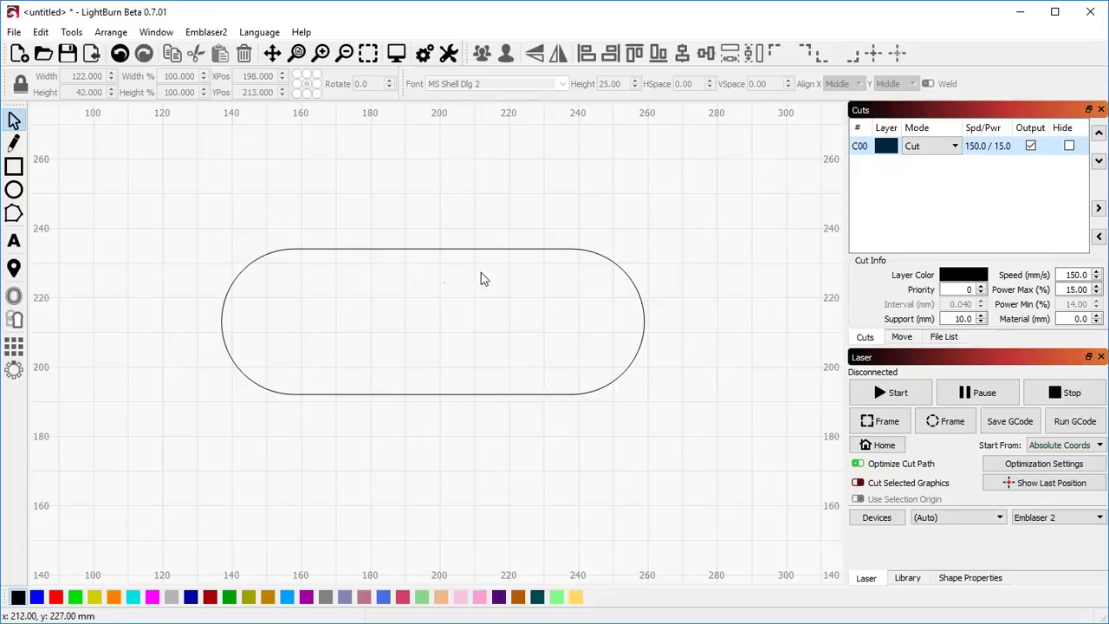
# Draw a circle in the slot's left end and two nested ellipses in its right end
pyautogui.click(312, 249)
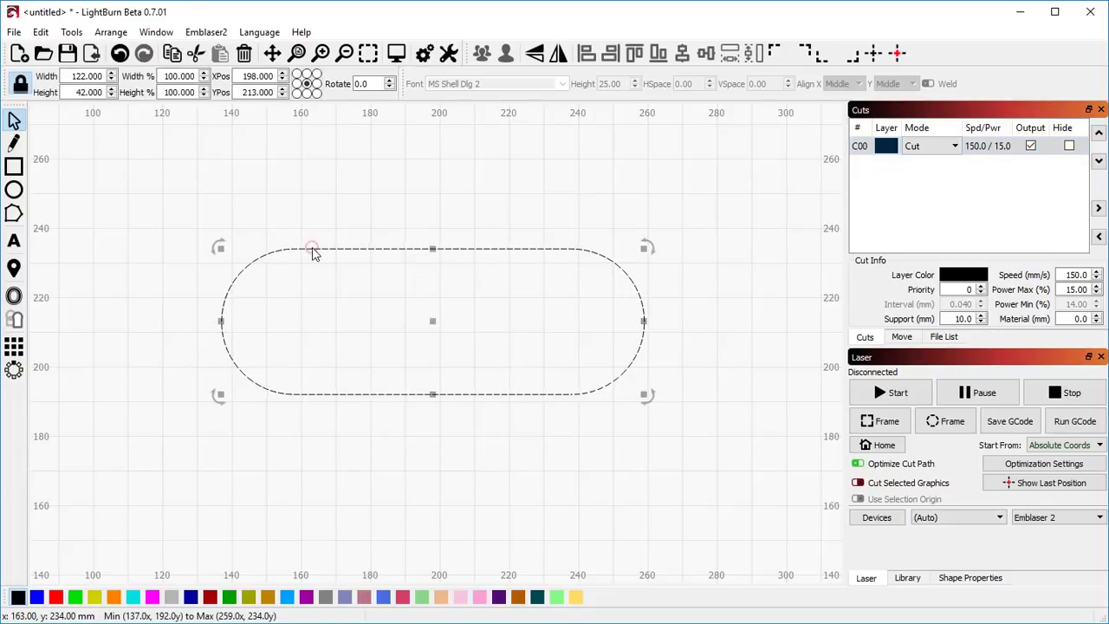
pyautogui.click(14, 189)
pyautogui.moveTo(290, 293); pyautogui.dragTo(389, 378)
pyautogui.moveTo(505, 280); pyautogui.dragTo(621, 365)
pyautogui.moveTo(537, 290); pyautogui.dragTo(603, 350)
# Add a small rectangle inside the left circle, then deselect everything
pyautogui.click(14, 167)
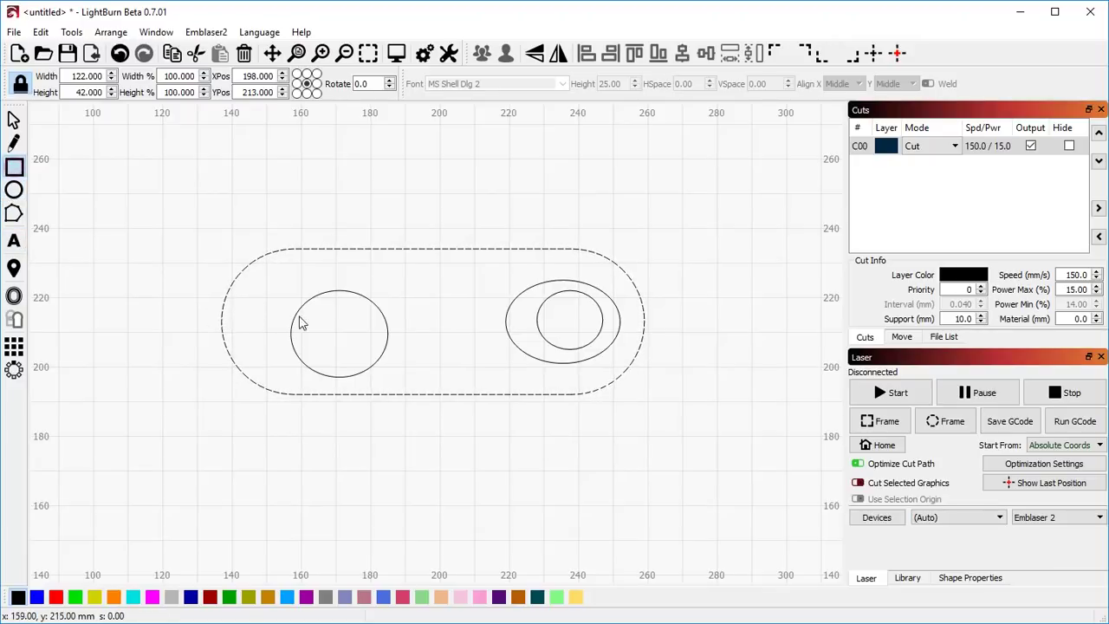
pyautogui.moveTo(315, 315); pyautogui.dragTo(364, 353)
pyautogui.press('Escape')
pyautogui.click(238, 200)
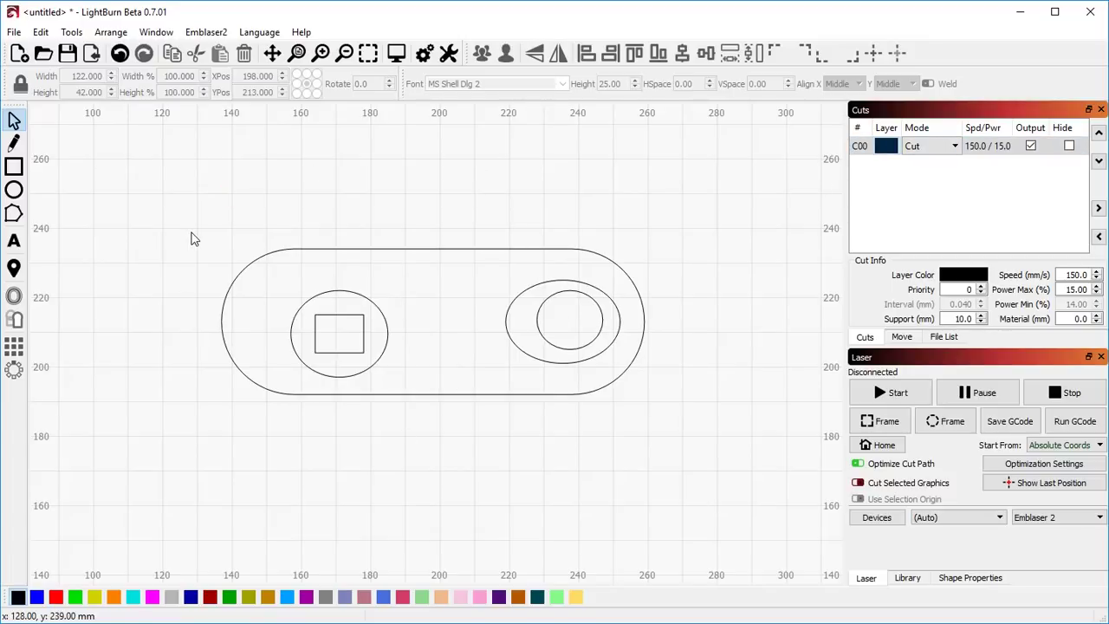
pyautogui.hotkey('alt', 'p')
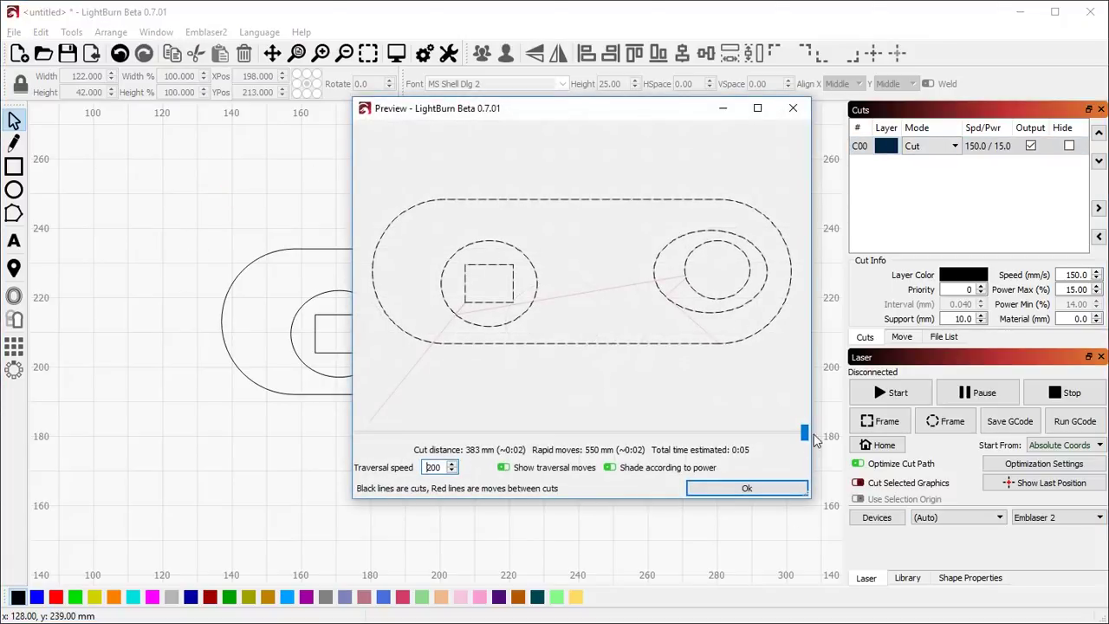
pyautogui.moveTo(806, 438)
pyautogui.mouseDown()
pyautogui.moveTo(329, 431)
pyautogui.moveTo(457, 457)
pyautogui.moveTo(745, 459)
pyautogui.moveTo(805, 485)
pyautogui.mouseUp()
pyautogui.click(734, 486)
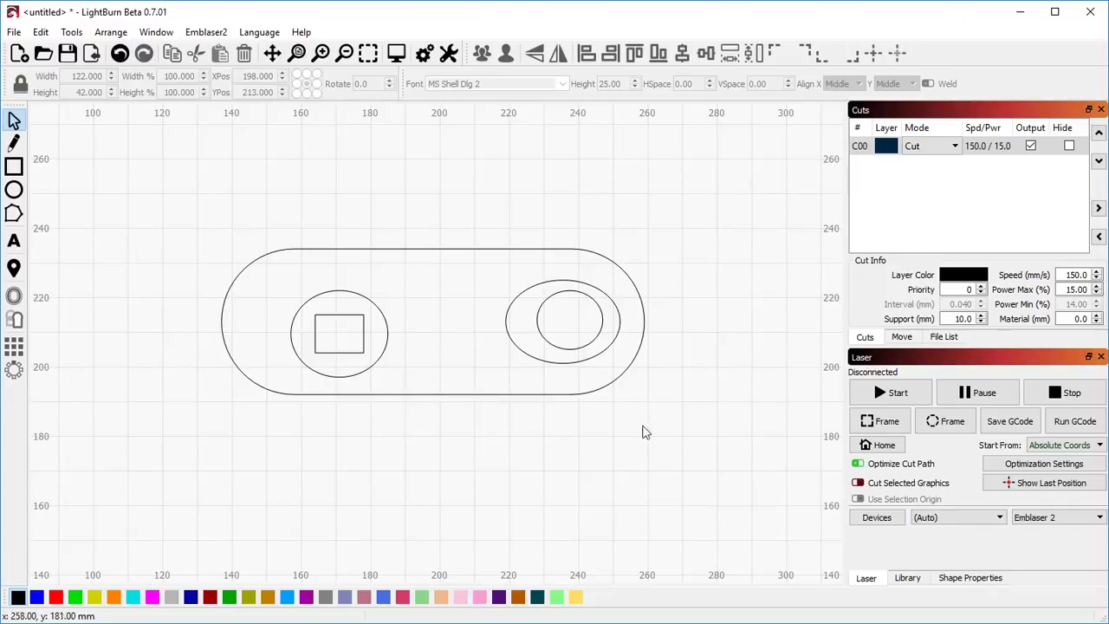
# Start a new design with a 164 × 117 rectangle inside a larger outer rectangle
pyautogui.hotkey('ctrl', 'n')
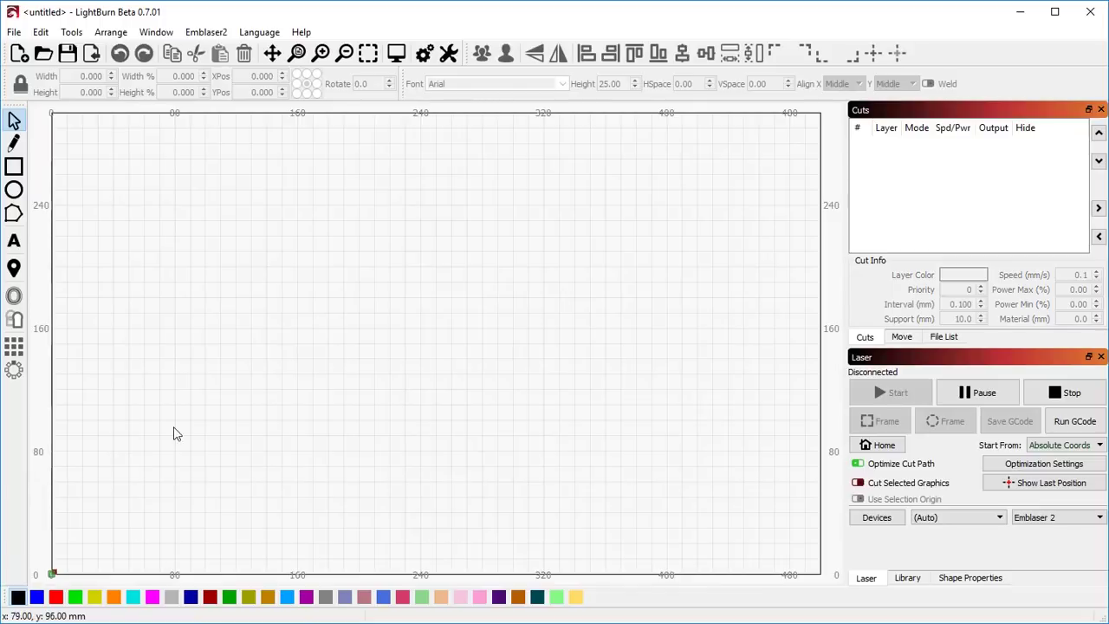
pyautogui.click(15, 167)
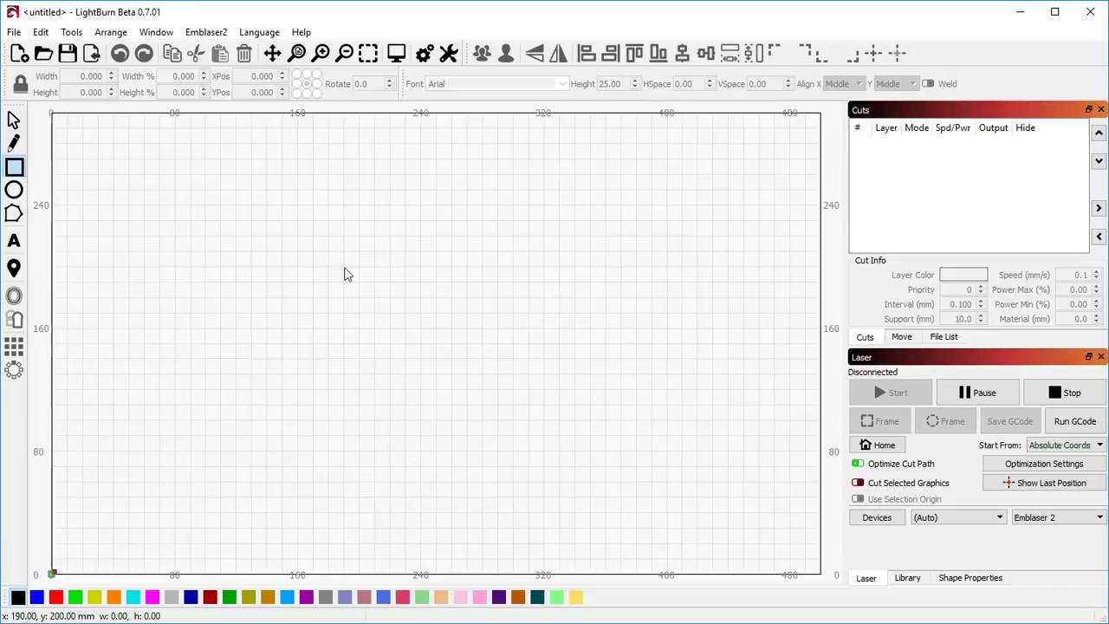
pyautogui.moveTo(320, 242); pyautogui.dragTo(575, 421)
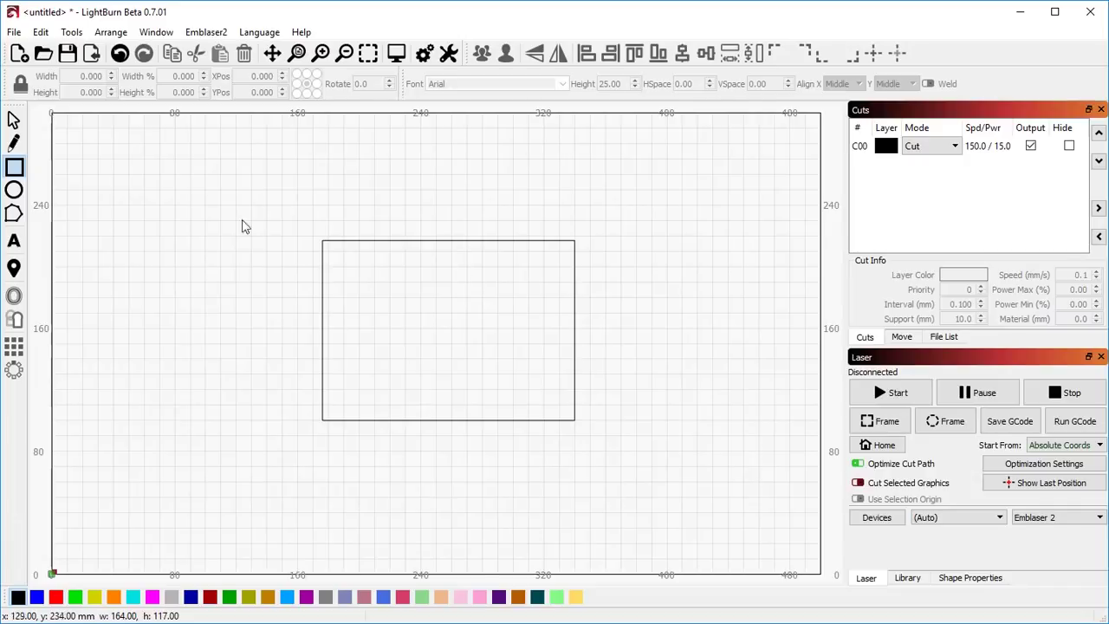
pyautogui.moveTo(296, 216); pyautogui.dragTo(605, 446)
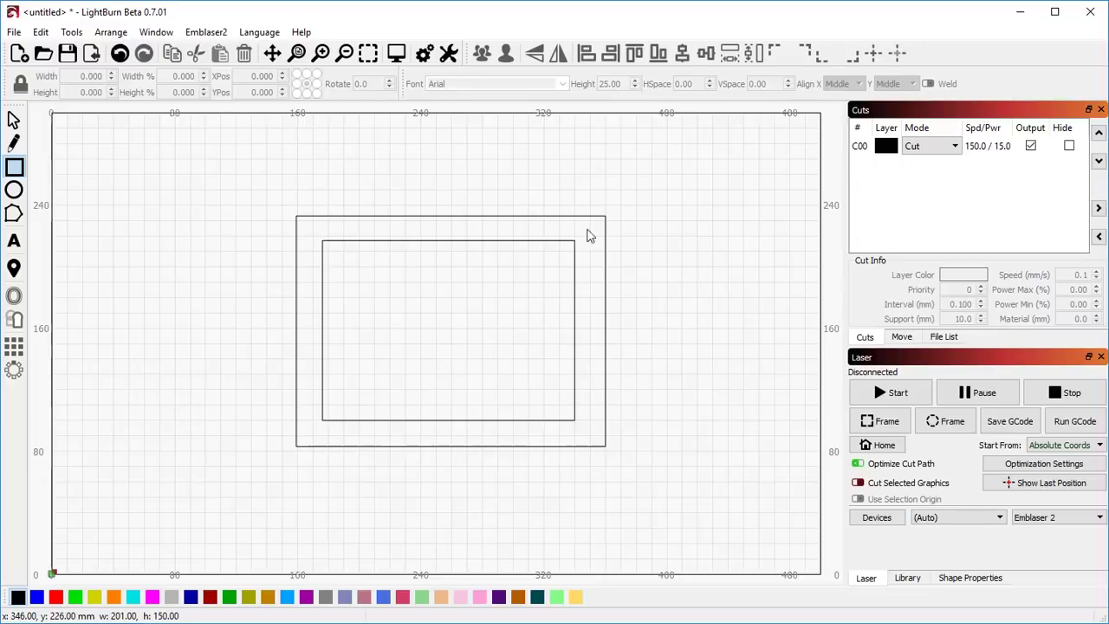
pyautogui.moveTo(303, 227); pyautogui.dragTo(314, 247)
pyautogui.hotkey('ctrl', 'z')
# Place 9 × 14 mm ellipse holes, five down each side of the frame
pyautogui.click(14, 190)
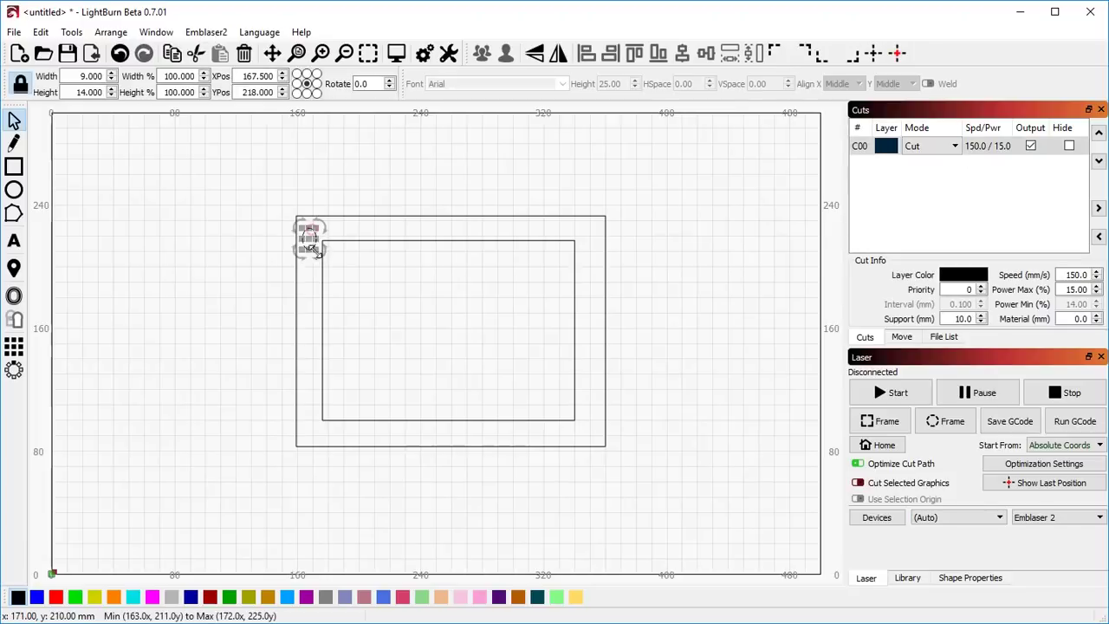
pyautogui.hotkey('ctrl', 'v')
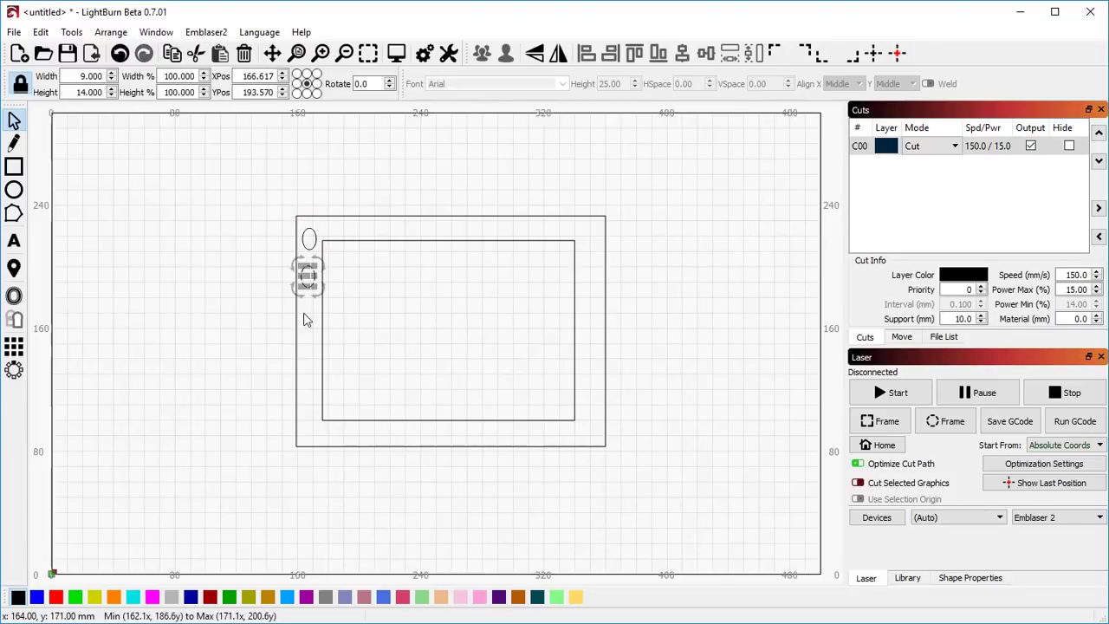
pyautogui.hotkey('ctrl', 'v')
pyautogui.hotkey('ctrl', 'v')
pyautogui.hotkey('ctrl', 'v')
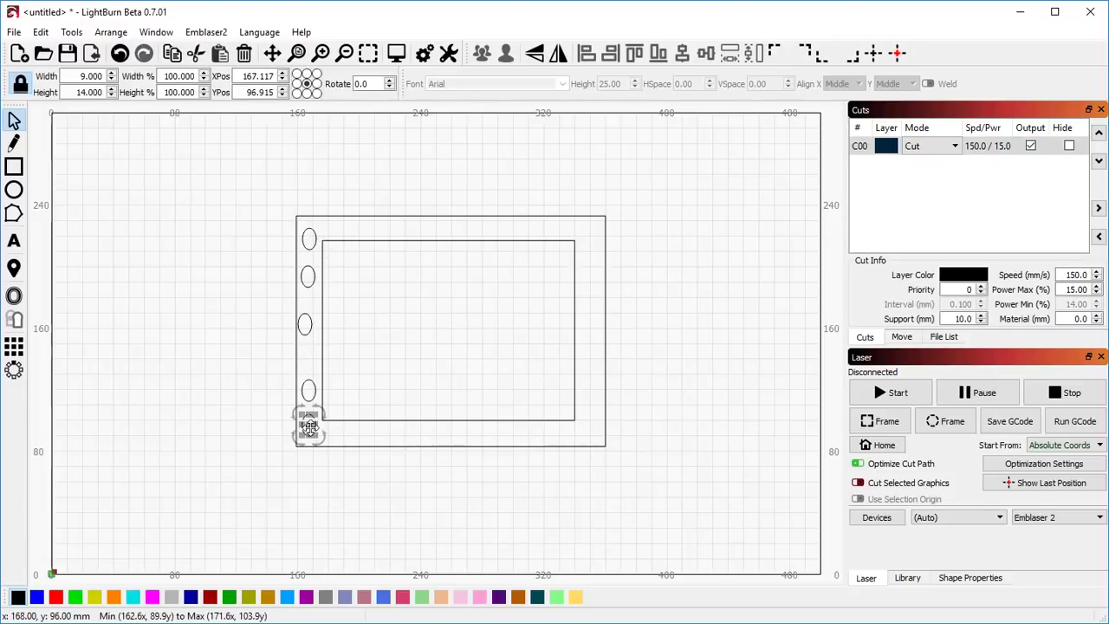
pyautogui.hotkey('ctrl', 'v')
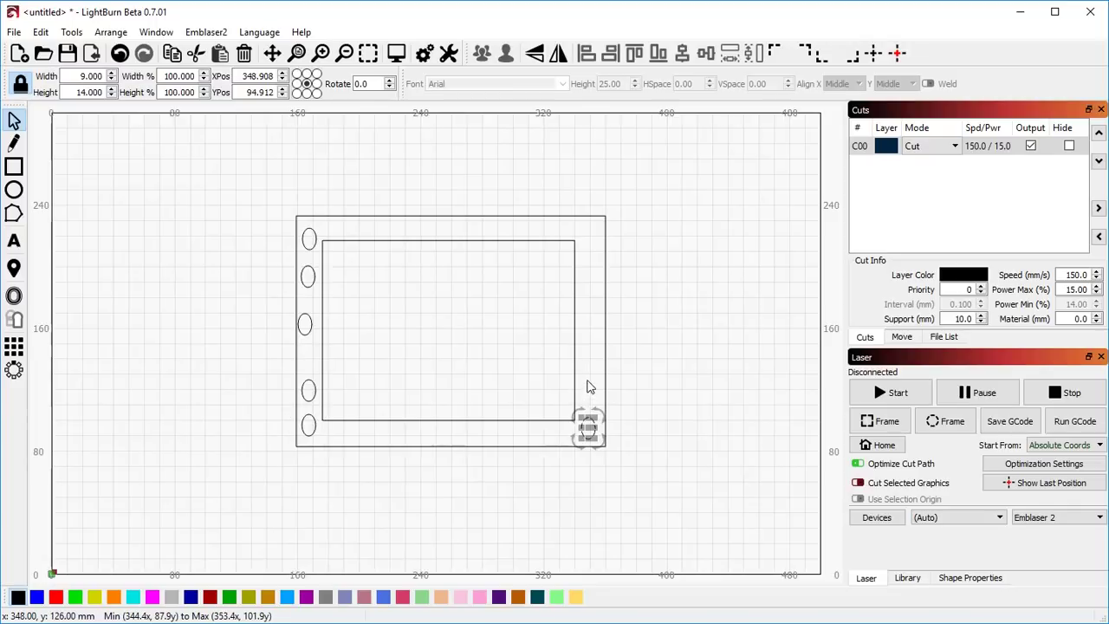
pyautogui.hotkey('ctrl', 'v')
pyautogui.hotkey('ctrl', 'v')
pyautogui.hotkey('ctrl', 'v')
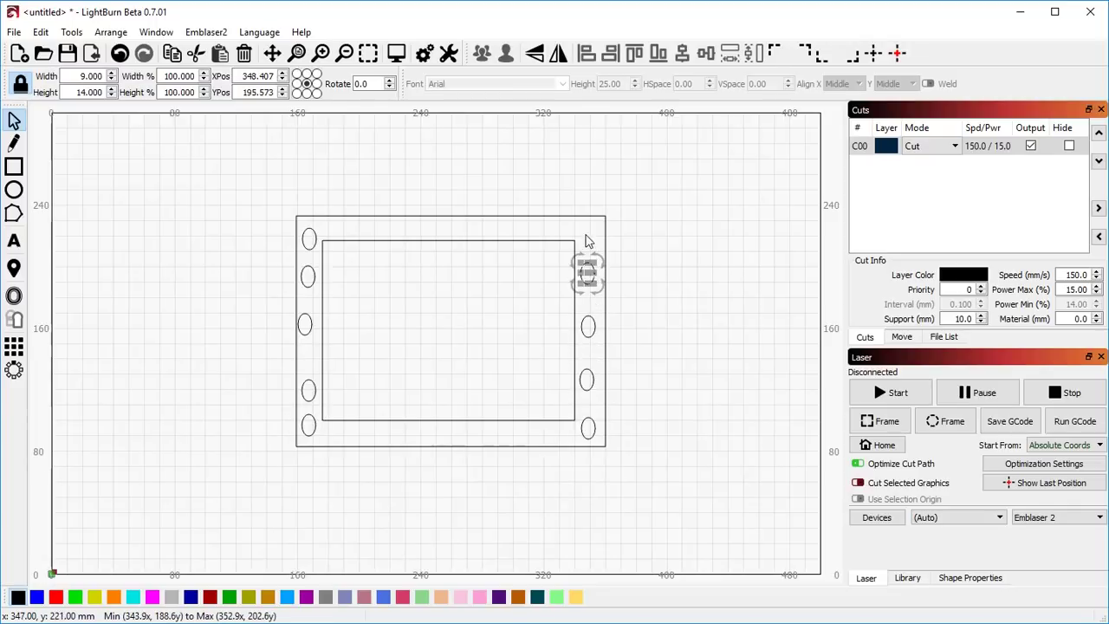
pyautogui.hotkey('ctrl', 'v')
pyautogui.click(376, 158)
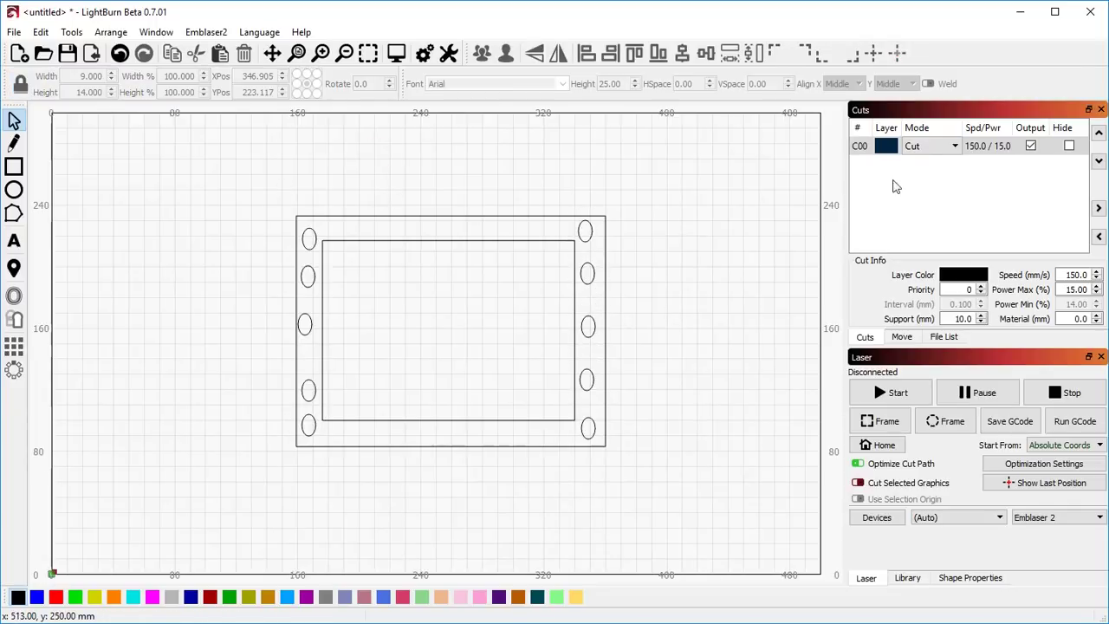
# Set the frame's layer to Scan mode
pyautogui.click(940, 146)
pyautogui.click(918, 170)
pyautogui.click(658, 180)
# Preview the 69:45 scan job, scrubbing it and toggling traversal moves, then close the preview
pyautogui.hotkey('alt', 'p')
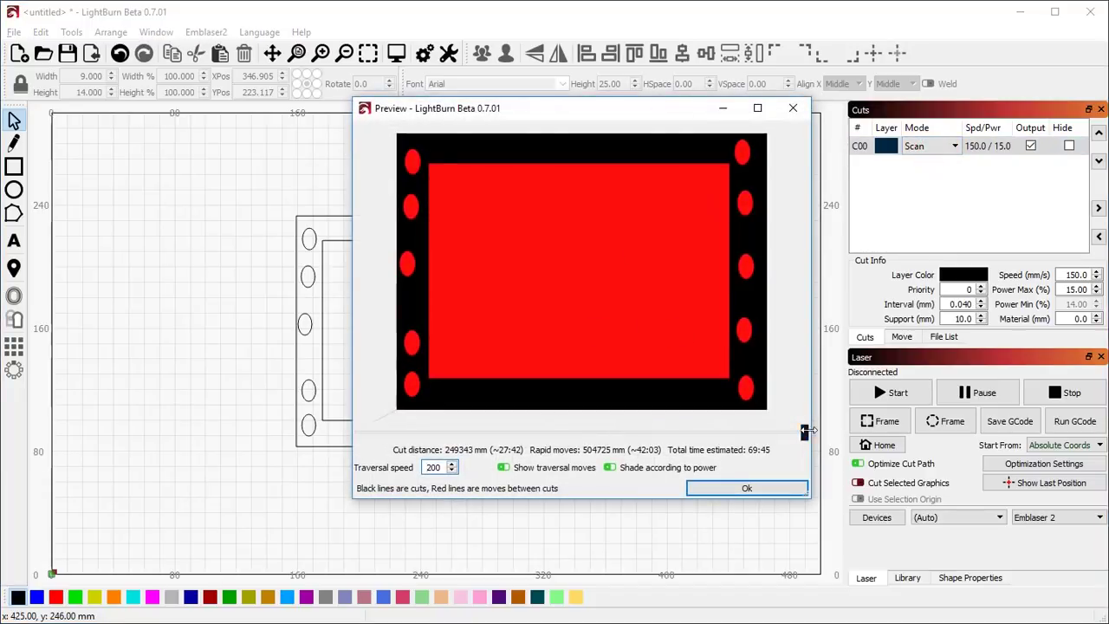
pyautogui.moveTo(806, 436); pyautogui.dragTo(561, 467)
pyautogui.click(514, 470)
pyautogui.click(512, 471)
pyautogui.click(508, 470)
pyautogui.click(506, 470)
pyautogui.click(506, 469)
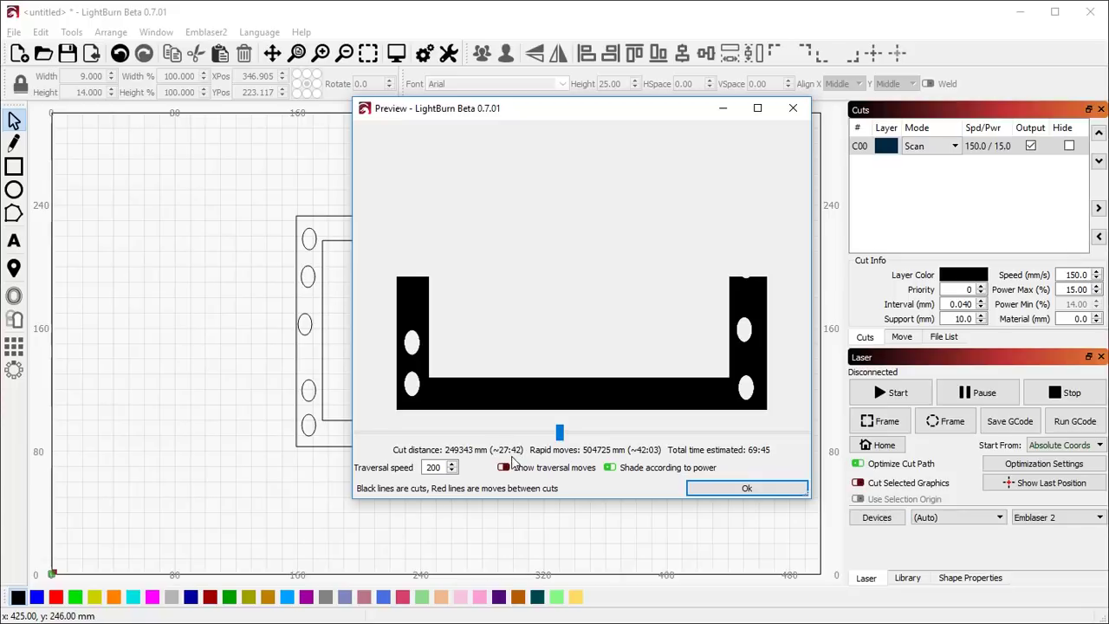
pyautogui.moveTo(559, 437)
pyautogui.mouseDown()
pyautogui.moveTo(390, 433)
pyautogui.moveTo(579, 440)
pyautogui.mouseUp()
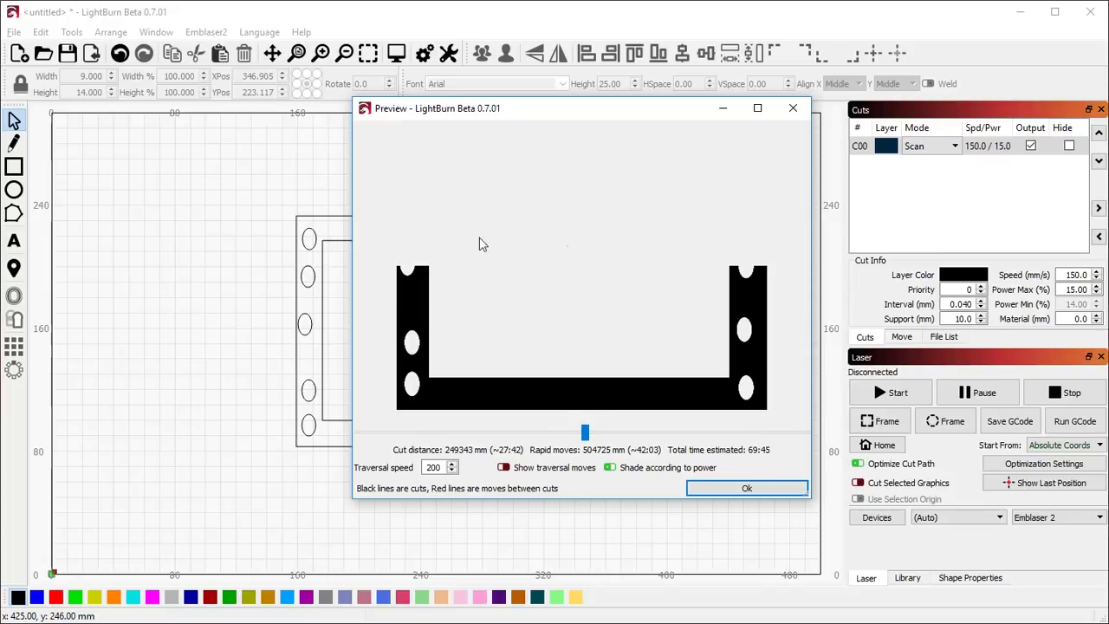
pyautogui.moveTo(587, 433); pyautogui.dragTo(795, 427)
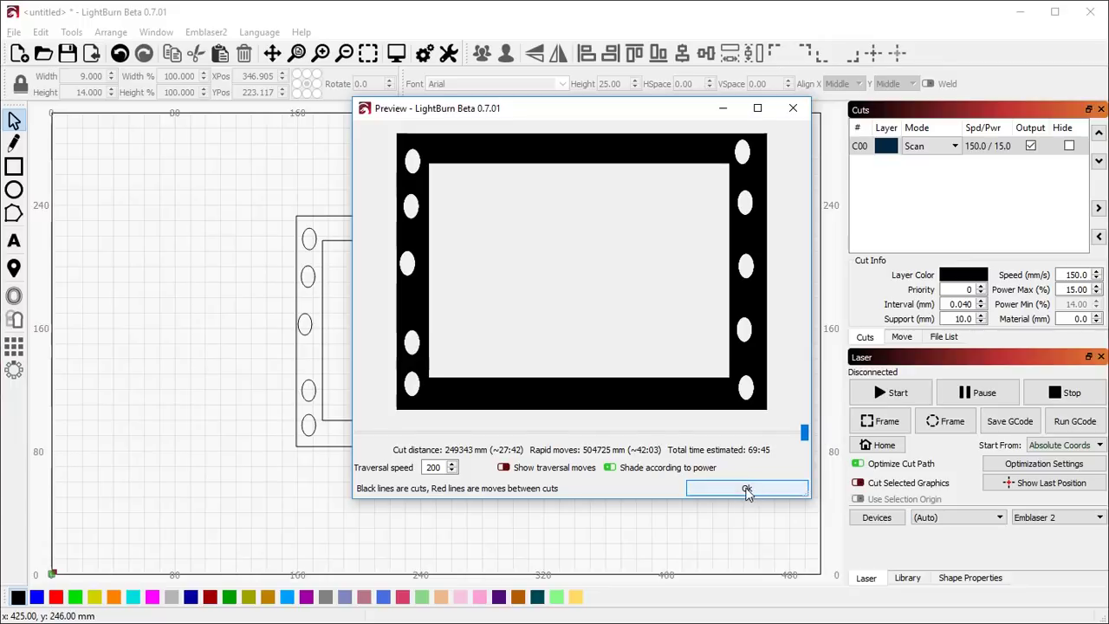
pyautogui.click(518, 458)
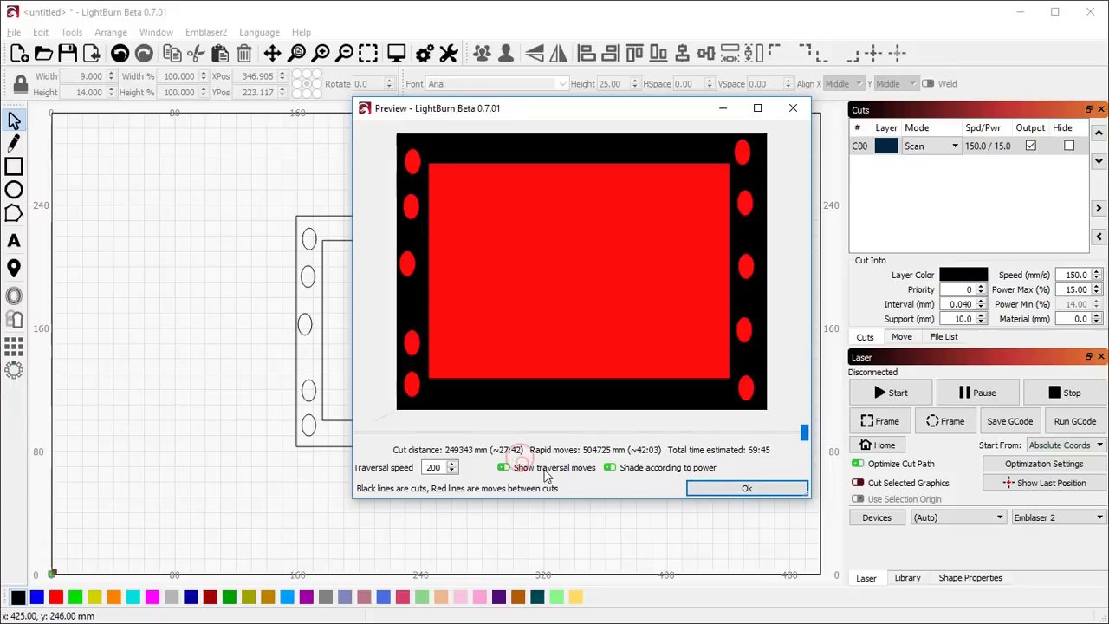
pyautogui.click(504, 468)
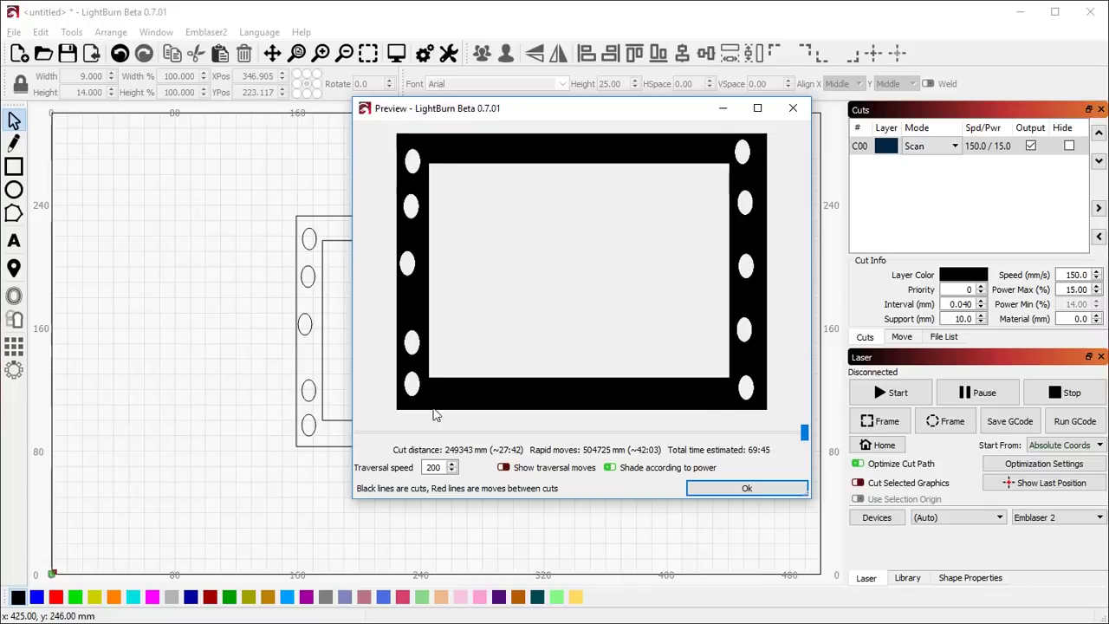
pyautogui.click(742, 489)
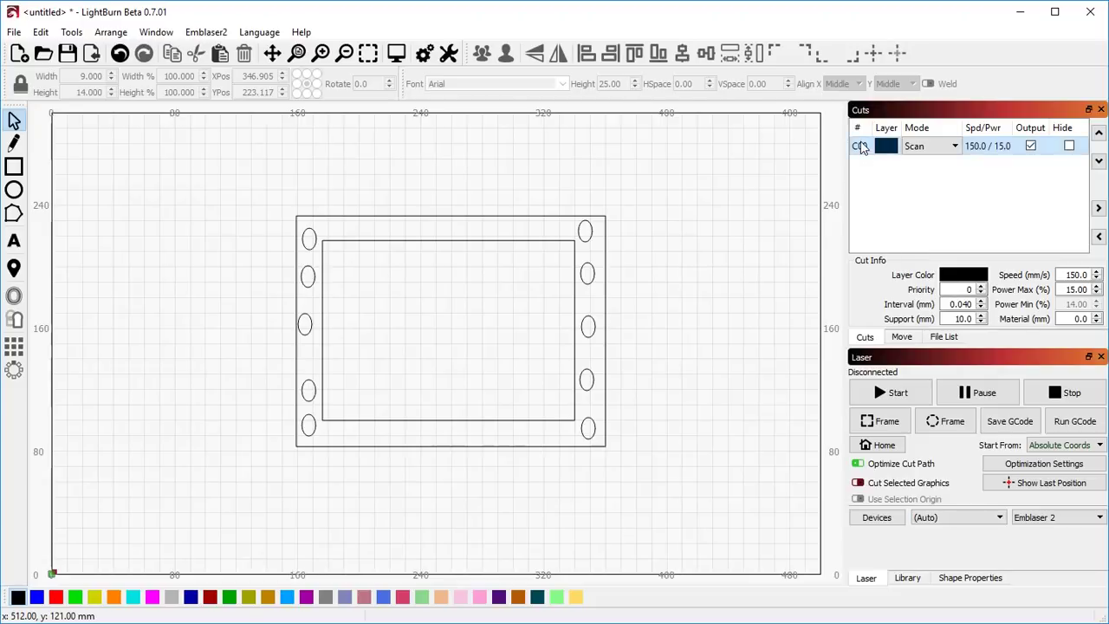
# Turn on Flood Fill Scanning for C00 and preview it with traversal moves shown
pyautogui.doubleClick(861, 147)
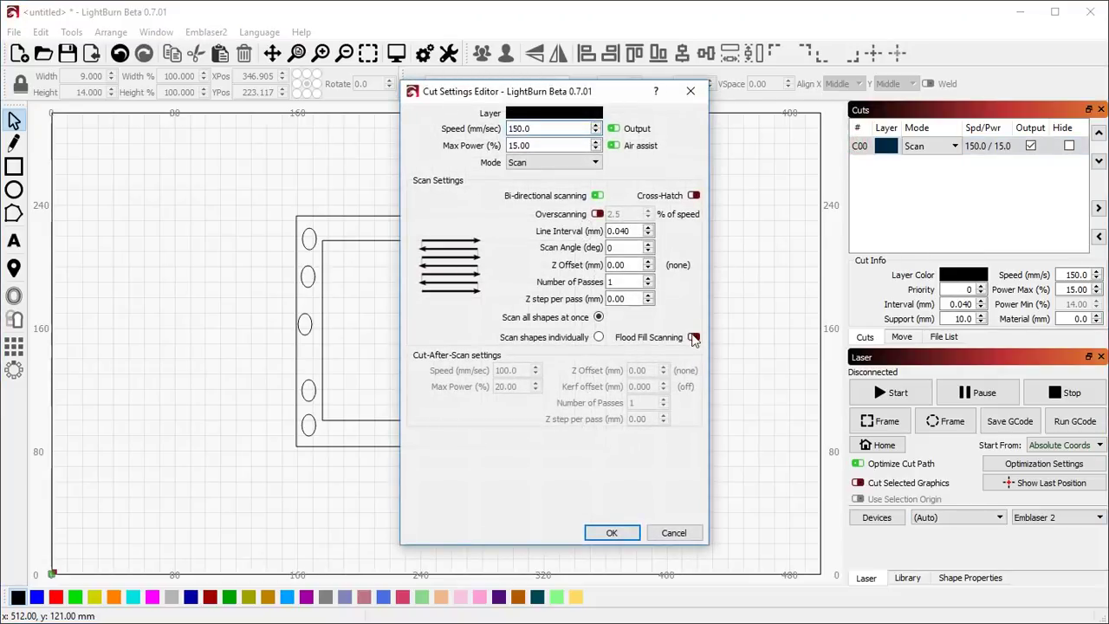
pyautogui.click(612, 531)
pyautogui.hotkey('alt', 'p')
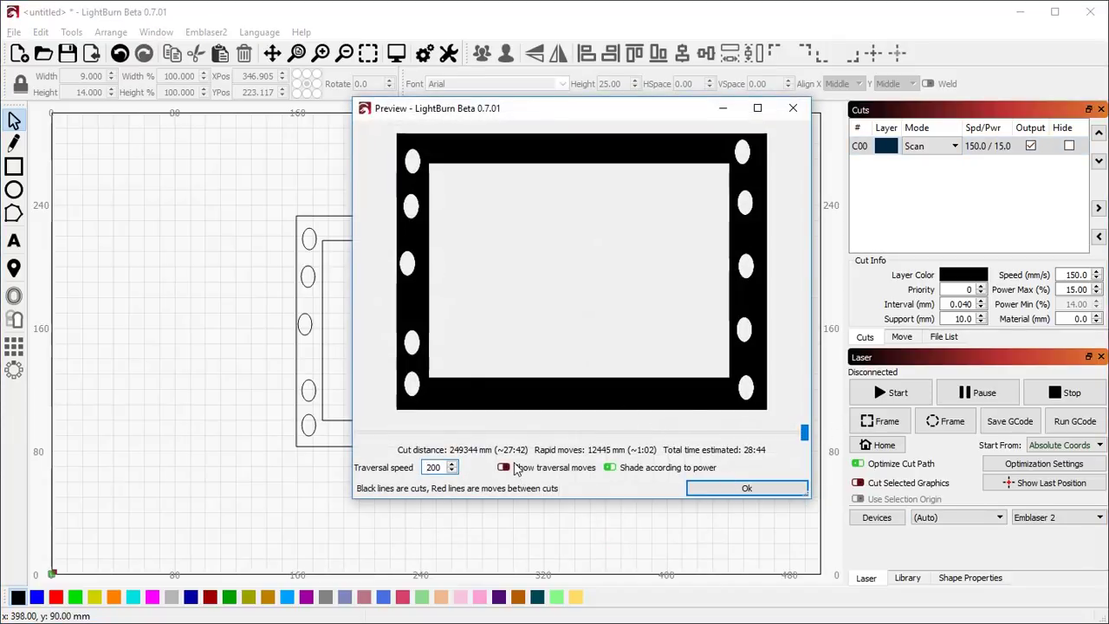
pyautogui.click(504, 467)
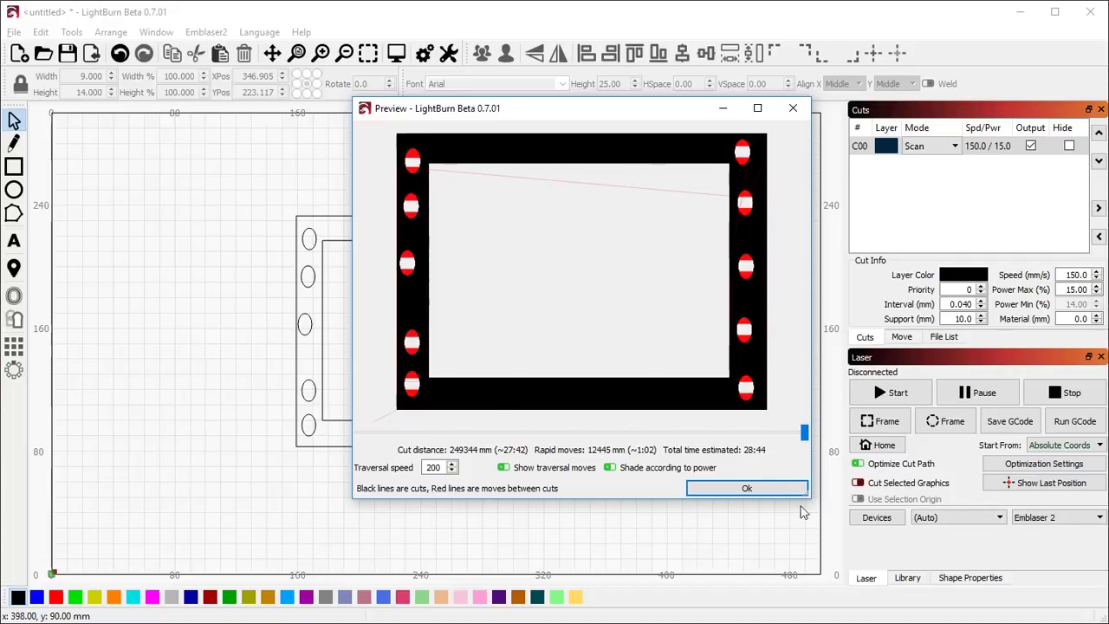
# Scrub and zoom through the 28:44 flood-fill simulation
pyautogui.moveTo(804, 431)
pyautogui.mouseDown()
pyautogui.moveTo(752, 458)
pyautogui.moveTo(364, 485)
pyautogui.moveTo(385, 503)
pyautogui.moveTo(435, 509)
pyautogui.mouseUp()
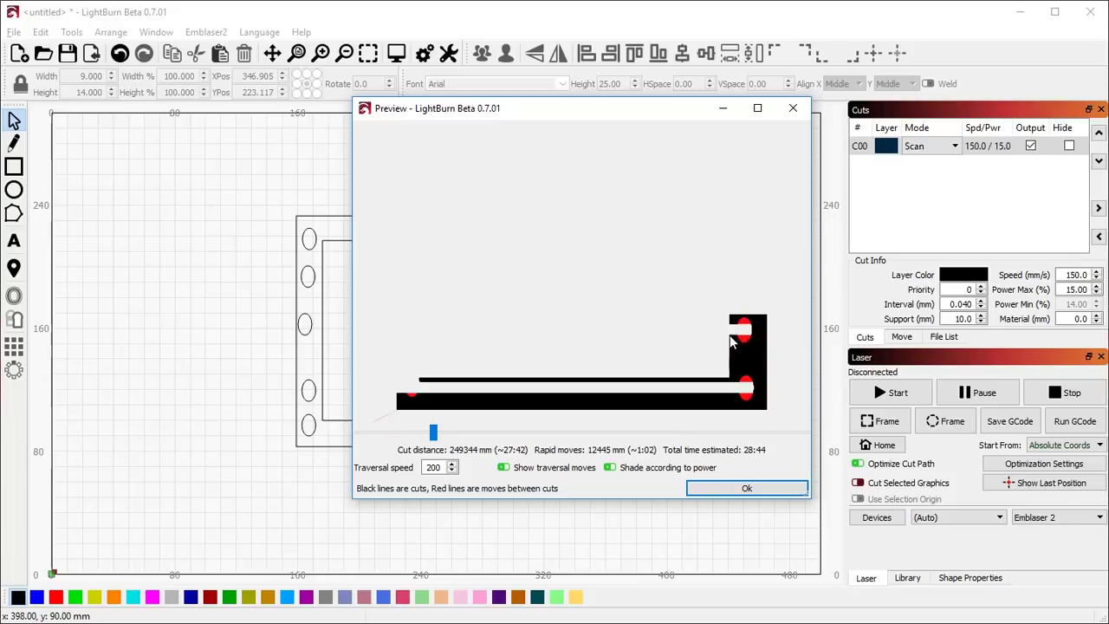
pyautogui.scroll(5, 735, 341)
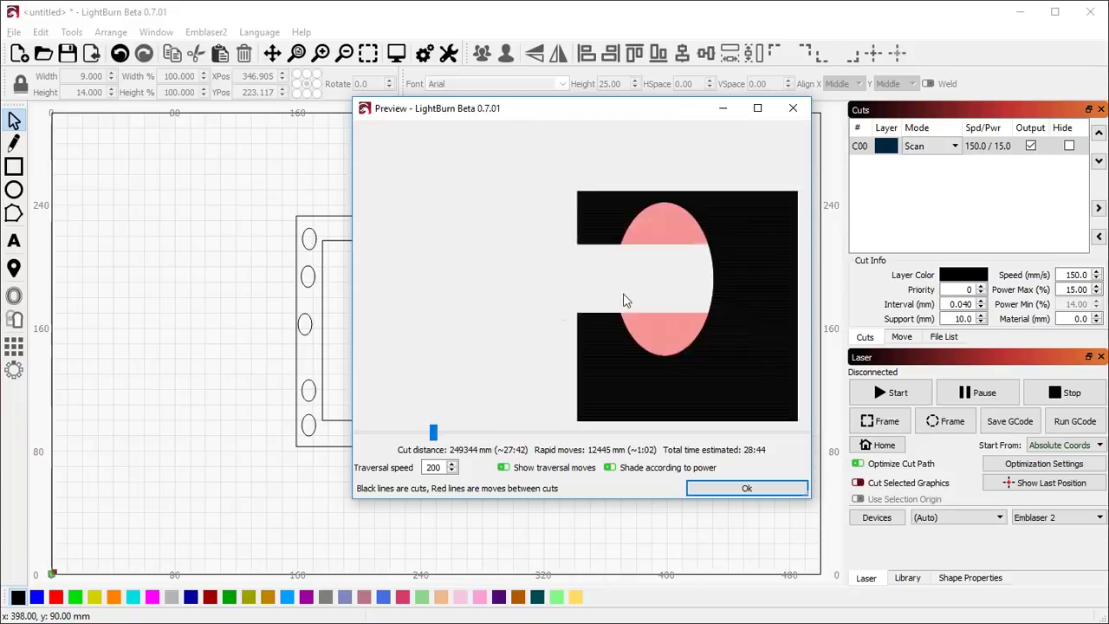
pyautogui.scroll(2, 682, 344)
pyautogui.scroll(-6, 621, 309)
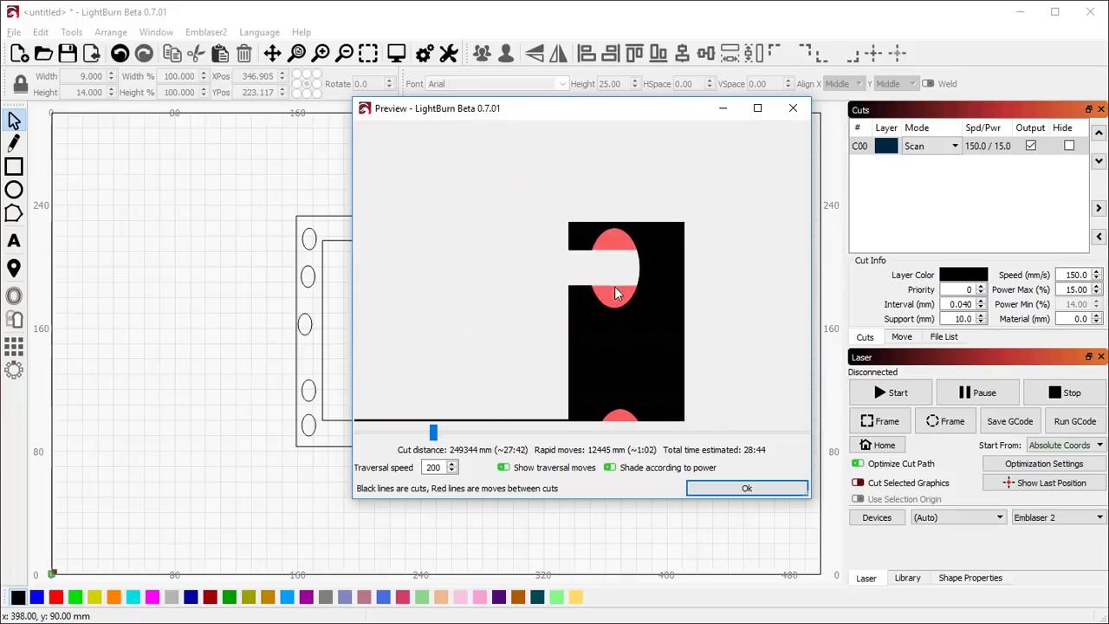
pyautogui.scroll(4, 667, 302)
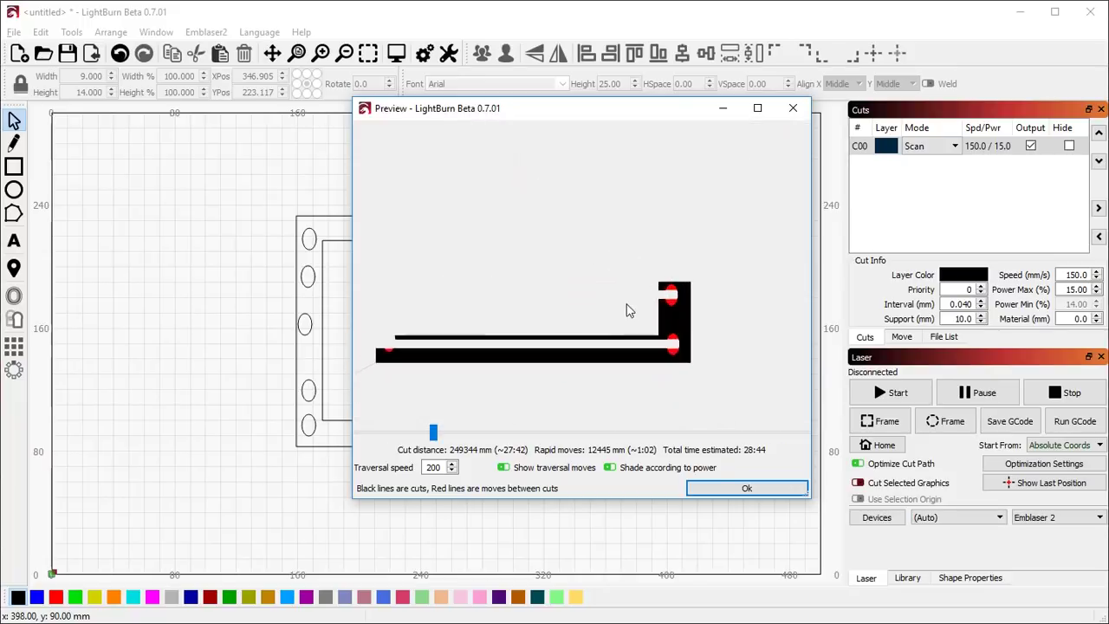
pyautogui.scroll(-2, 750, 325)
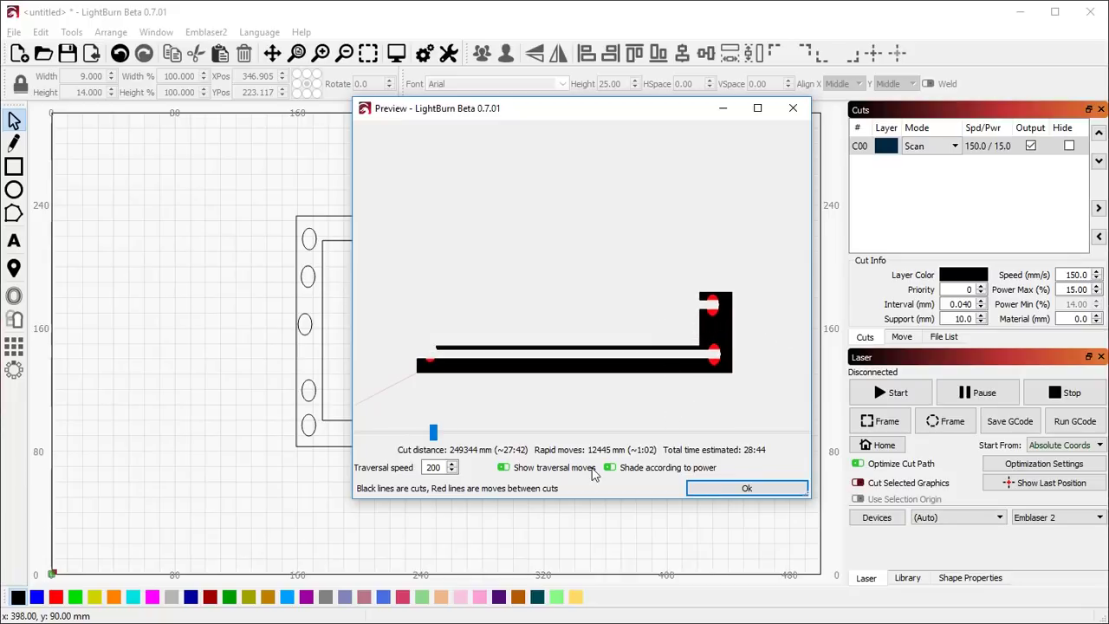
pyautogui.moveTo(433, 436)
pyautogui.mouseDown()
pyautogui.moveTo(810, 447)
pyautogui.moveTo(692, 440)
pyautogui.moveTo(784, 438)
pyautogui.mouseUp()
# Set layer C00's scan speed to 200 mm/s
pyautogui.click(754, 485)
pyautogui.doubleClick(865, 144)
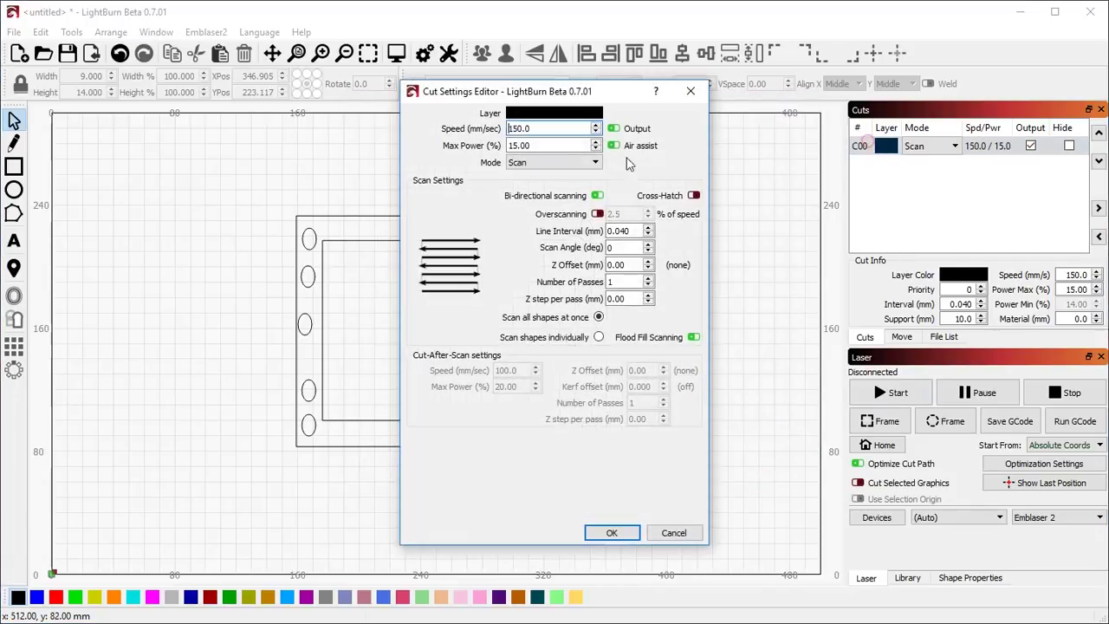
pyautogui.doubleClick(573, 128)
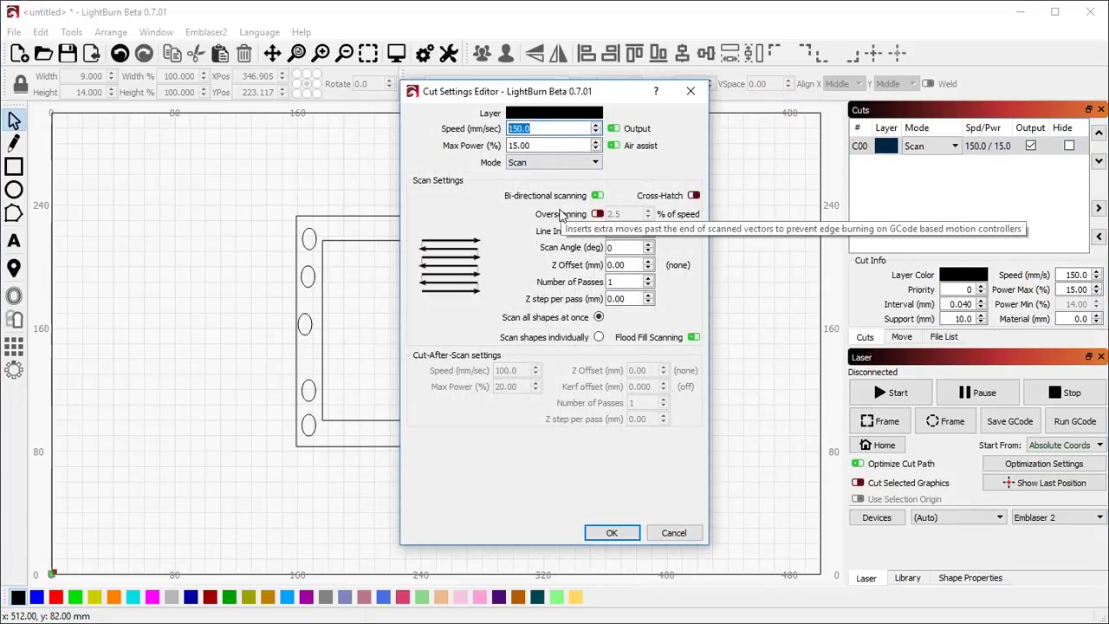
pyautogui.write('200')
pyautogui.press('Return')
# Preview the job, now 22:55, scrubbing through the simulation
pyautogui.hotkey('alt', 'p')
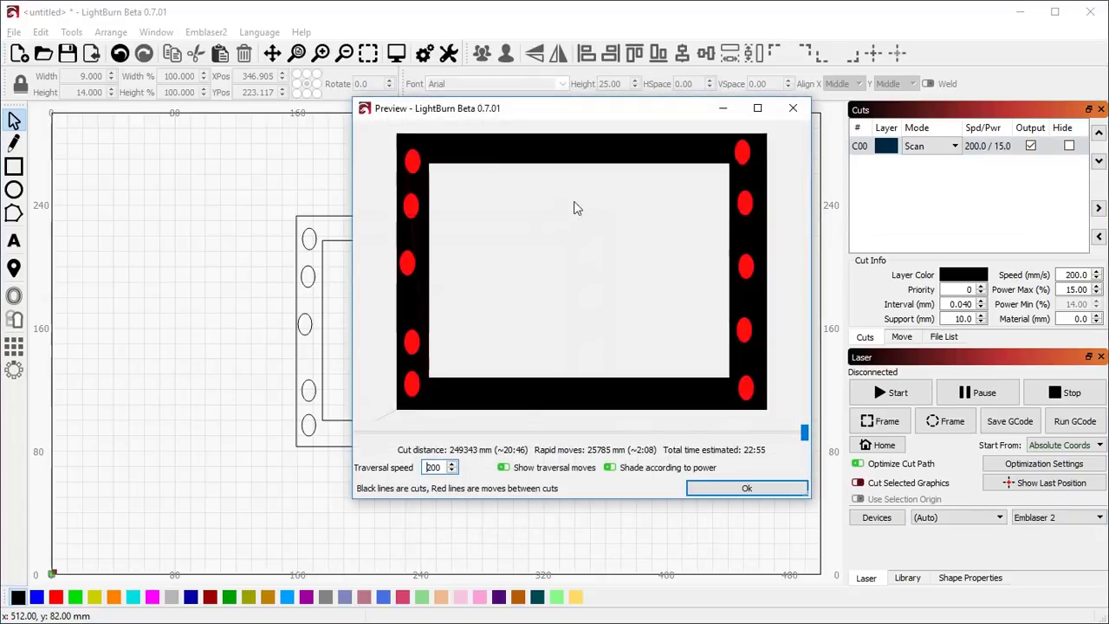
pyautogui.moveTo(804, 431)
pyautogui.mouseDown()
pyautogui.moveTo(520, 451)
pyautogui.moveTo(429, 483)
pyautogui.mouseUp()
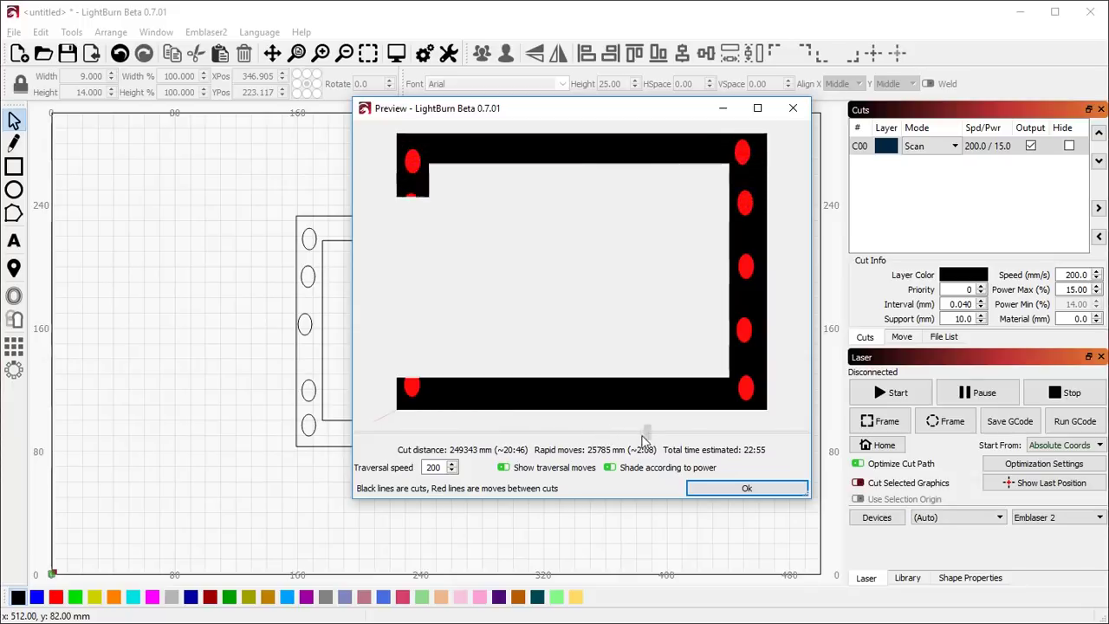
pyautogui.moveTo(709, 438)
pyautogui.mouseDown()
pyautogui.moveTo(806, 441)
pyautogui.moveTo(444, 434)
pyautogui.mouseUp()
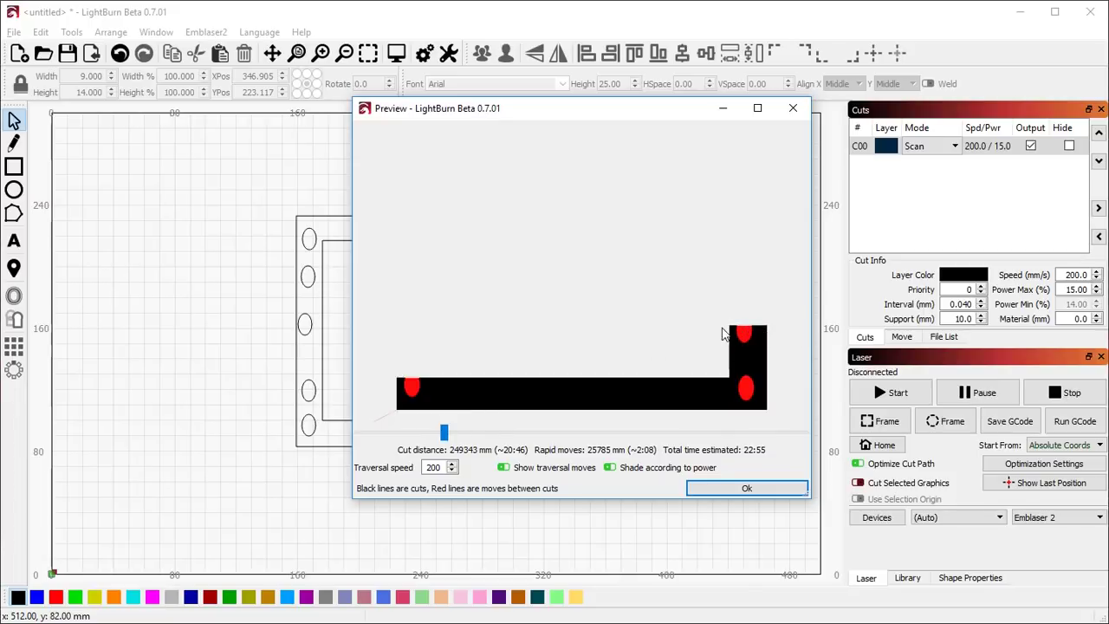
pyautogui.moveTo(440, 437); pyautogui.dragTo(420, 439)
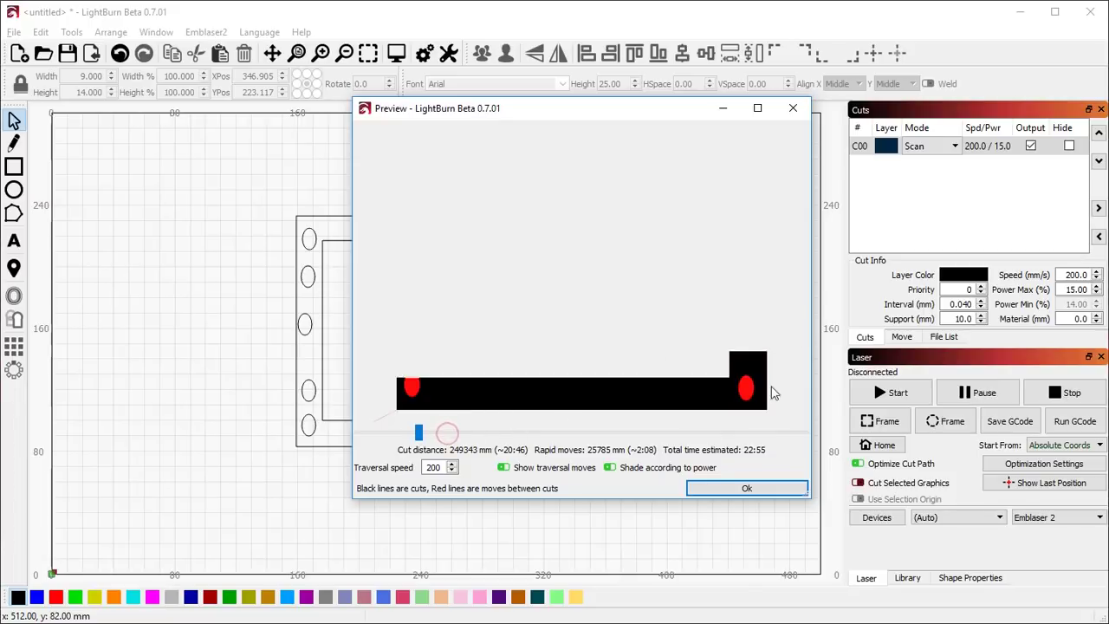
# Set layer C00's scan speed to 50 mm/s
pyautogui.click(752, 488)
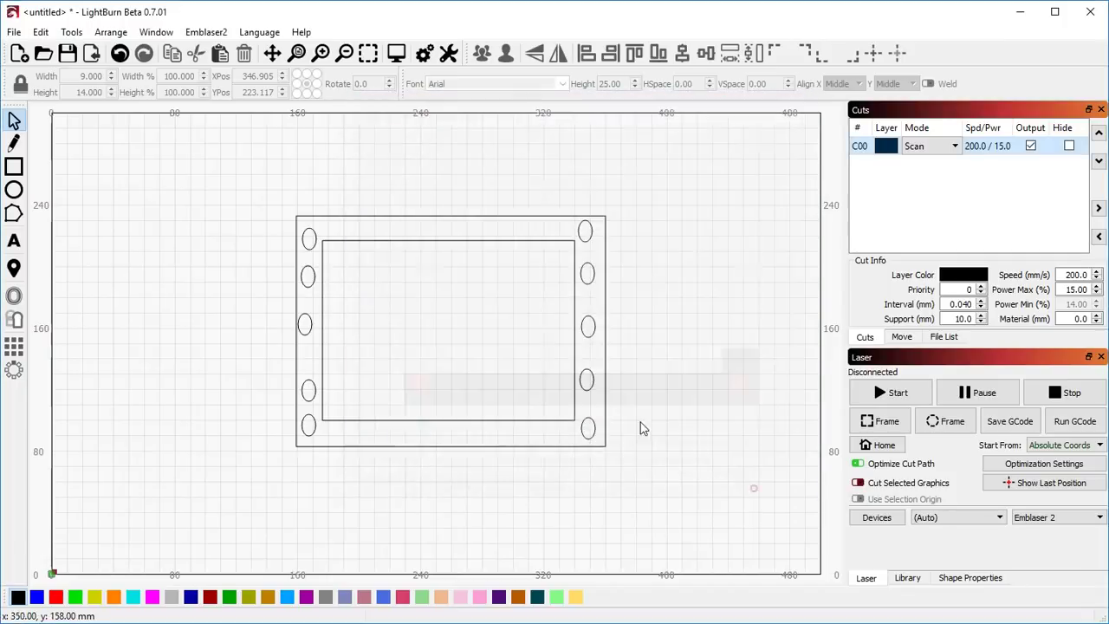
pyautogui.doubleClick(864, 146)
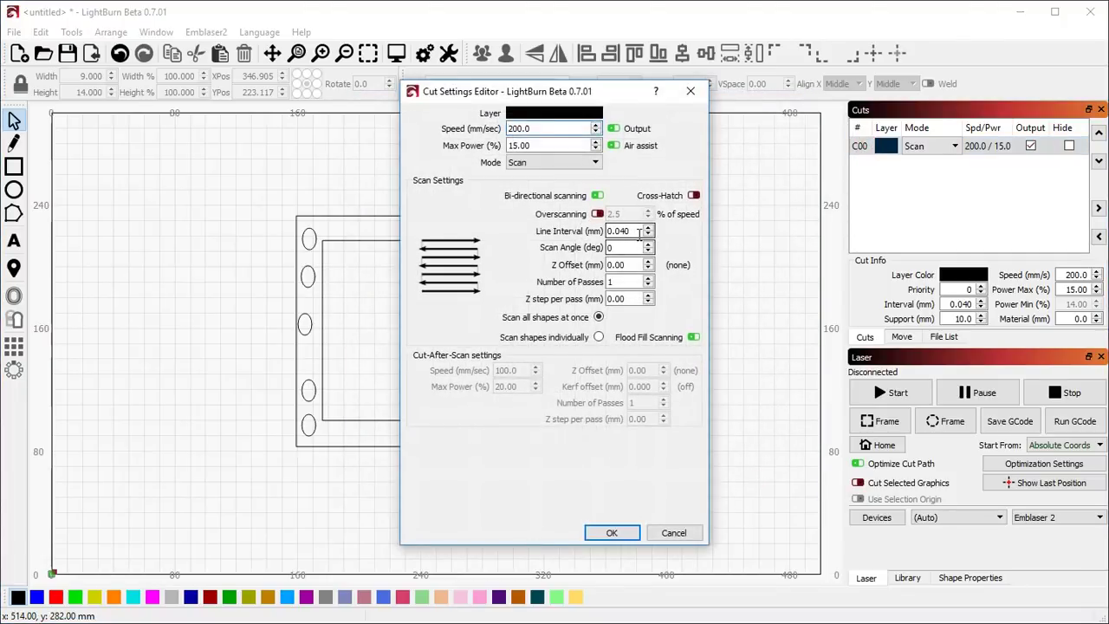
pyautogui.doubleClick(544, 128)
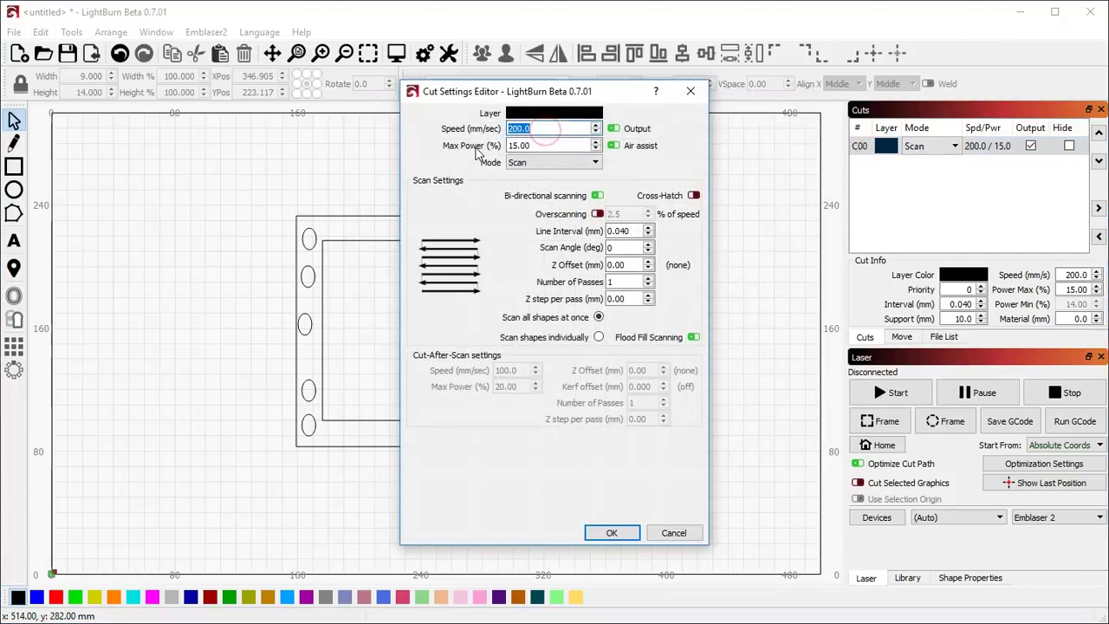
pyautogui.write('50')
pyautogui.press('Return')
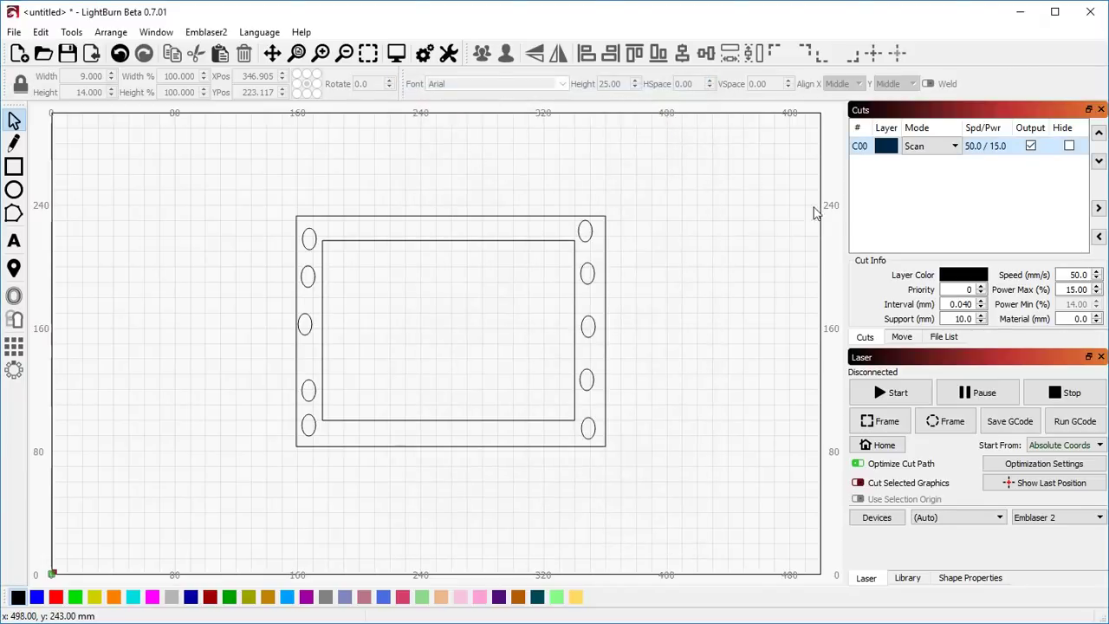
# Replay the roughly 83-minute job preview, then reopen C00's cut settings
pyautogui.hotkey('alt', 'p')
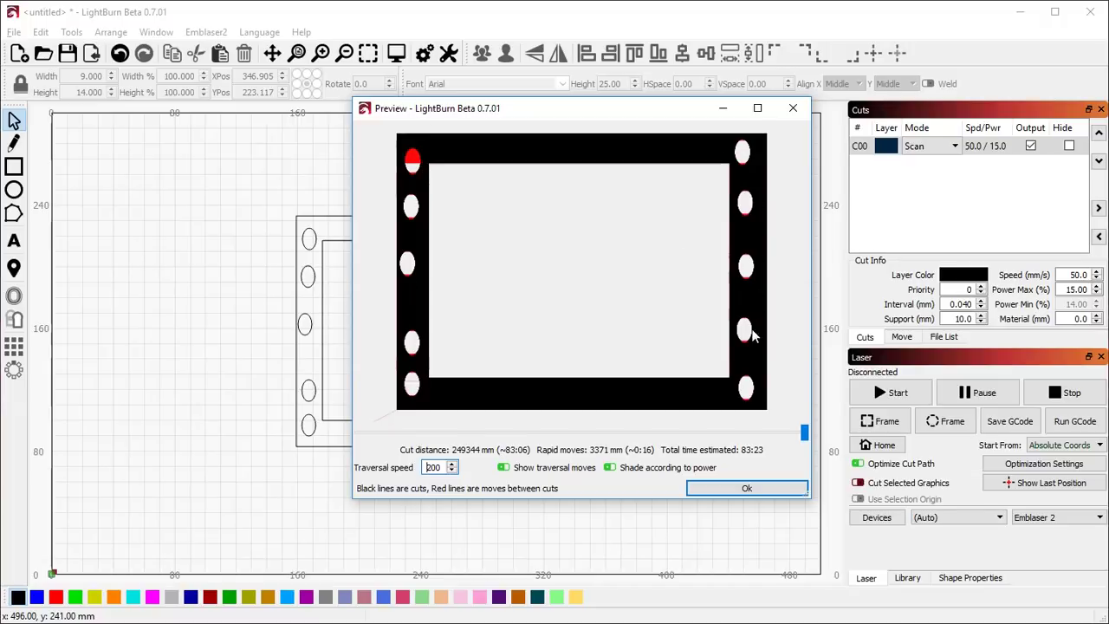
pyautogui.moveTo(804, 432); pyautogui.dragTo(277, 457)
pyautogui.moveTo(349, 464)
pyautogui.mouseDown()
pyautogui.moveTo(620, 454)
pyautogui.moveTo(785, 422)
pyautogui.moveTo(823, 429)
pyautogui.moveTo(338, 427)
pyautogui.mouseUp()
pyautogui.click(750, 487)
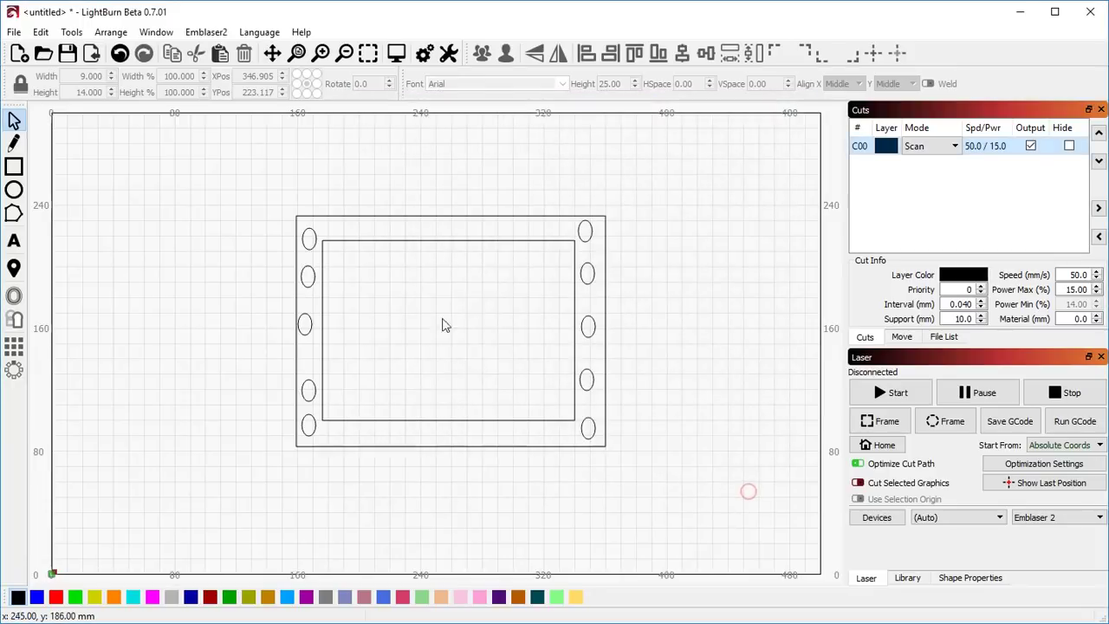
pyautogui.doubleClick(860, 147)
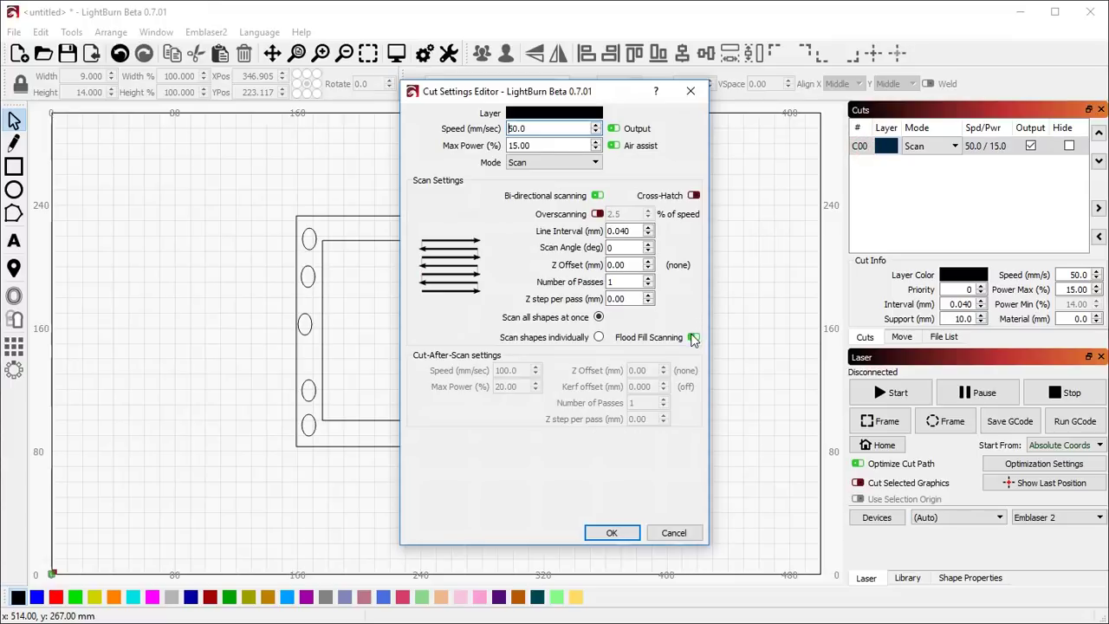